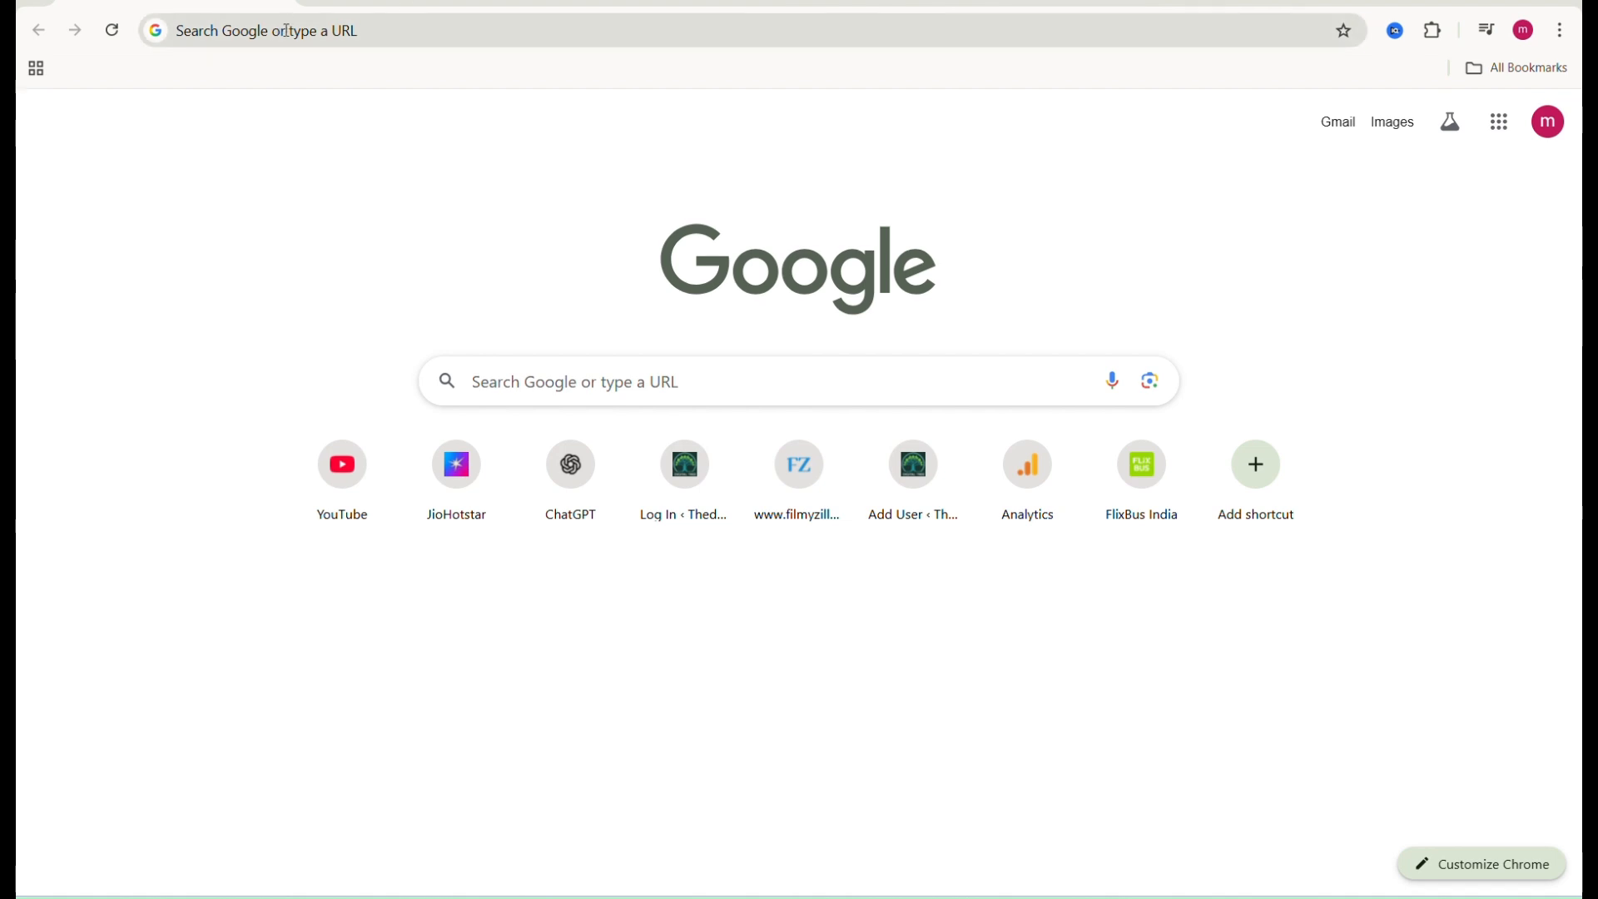
# Step: Search Google for google tag manager and open the Google Tag Manager site
pyautogui.click(287, 31)
pyautogui.write('goo')
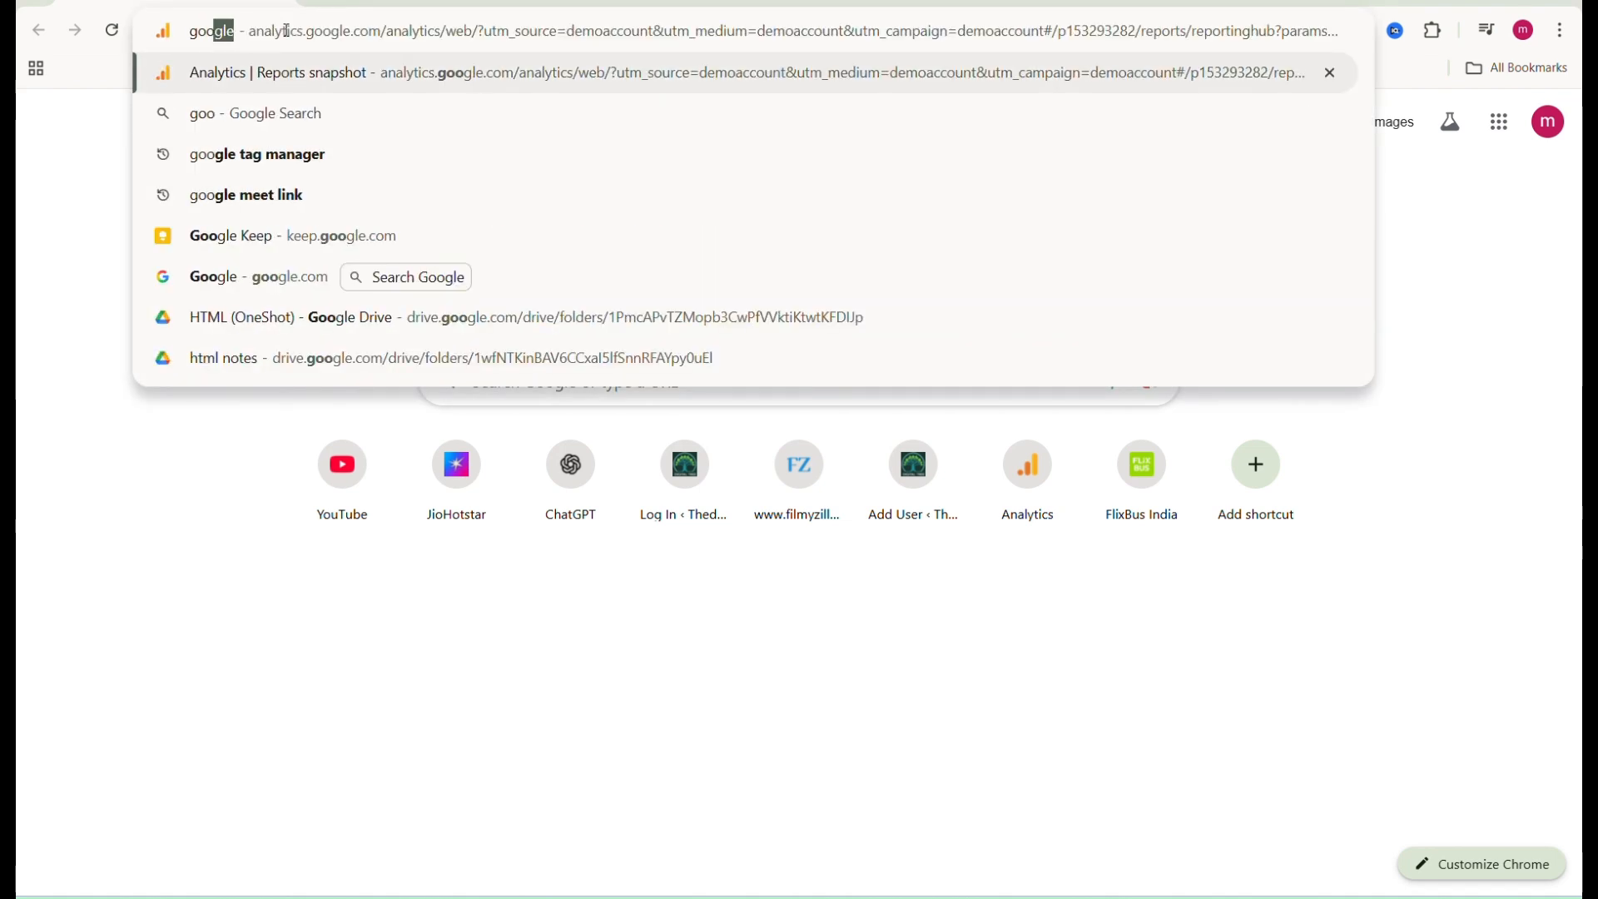
pyautogui.write('gle tag')
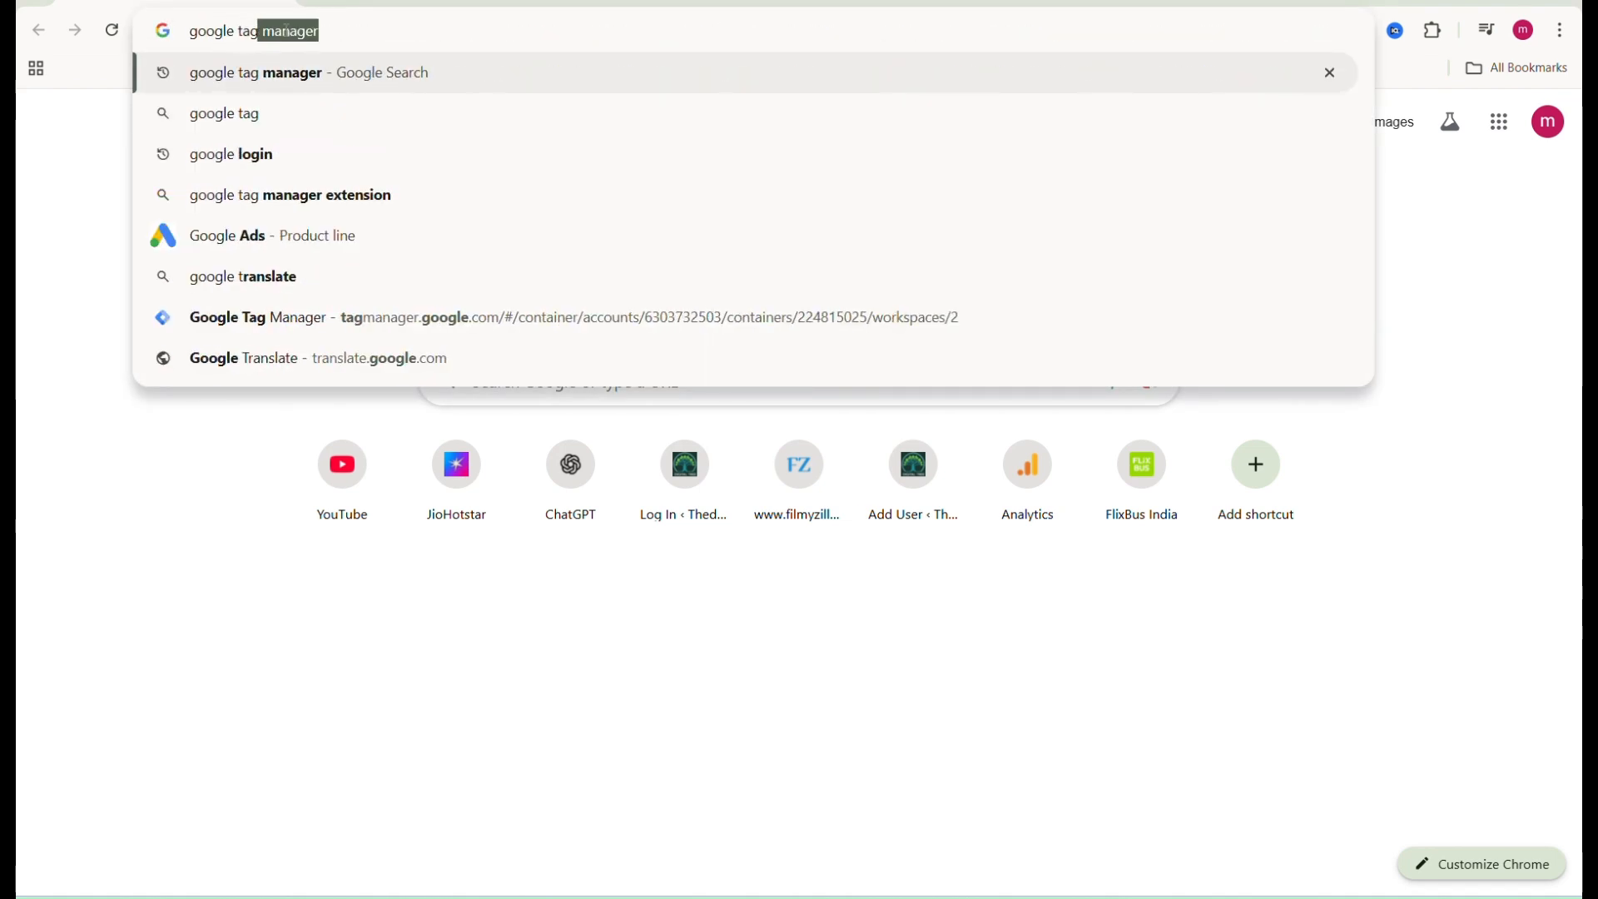
pyautogui.press('Return')
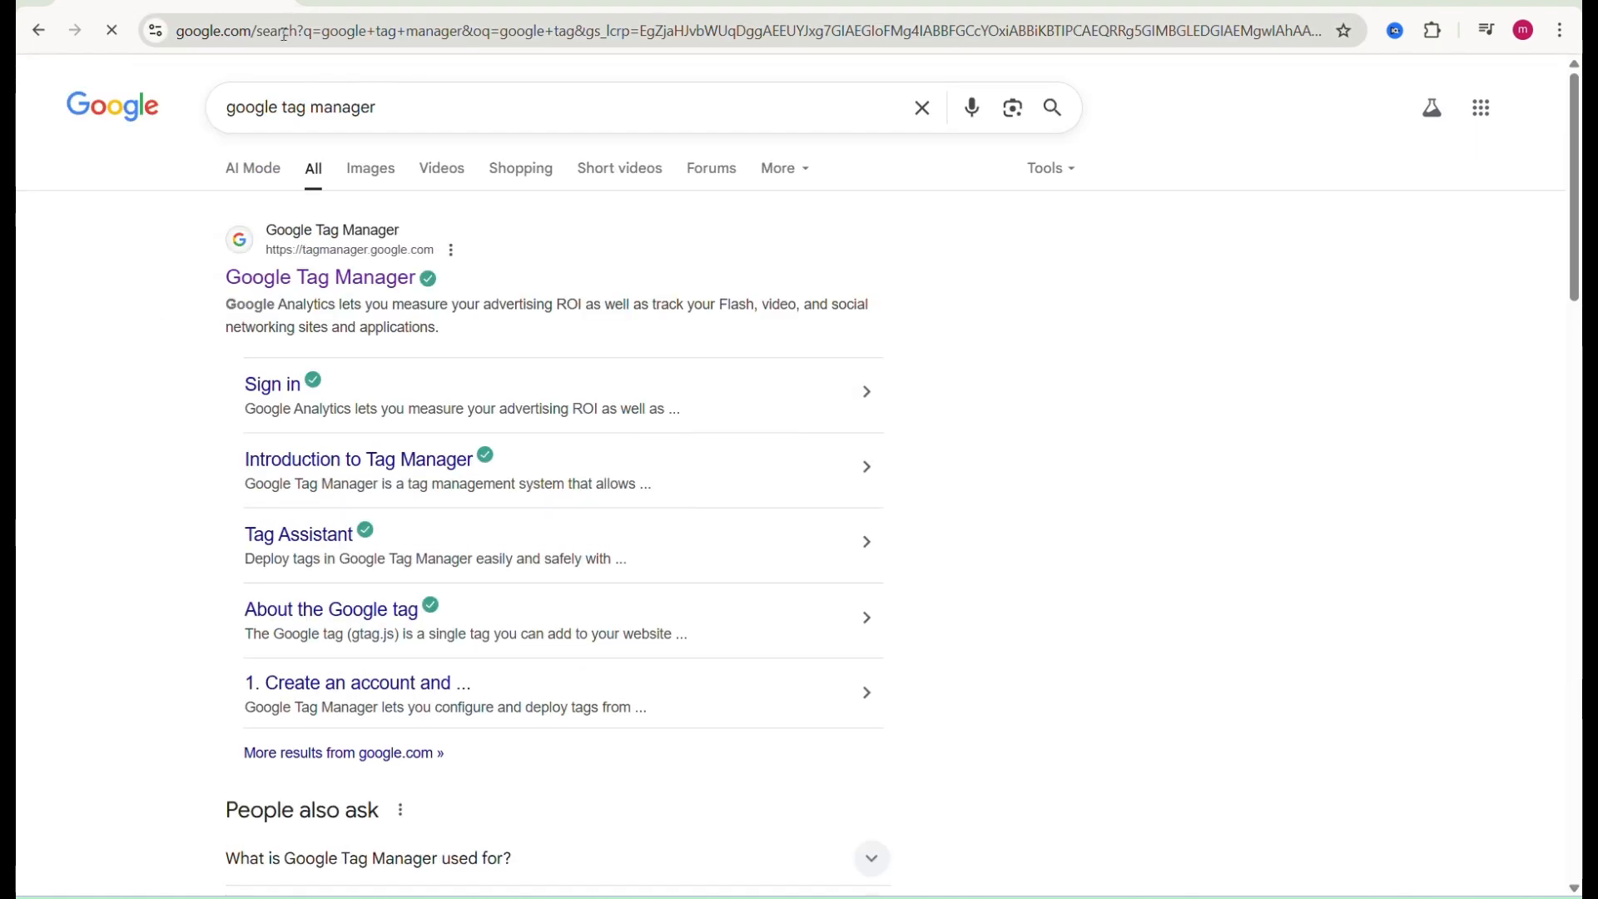
pyautogui.click(325, 287)
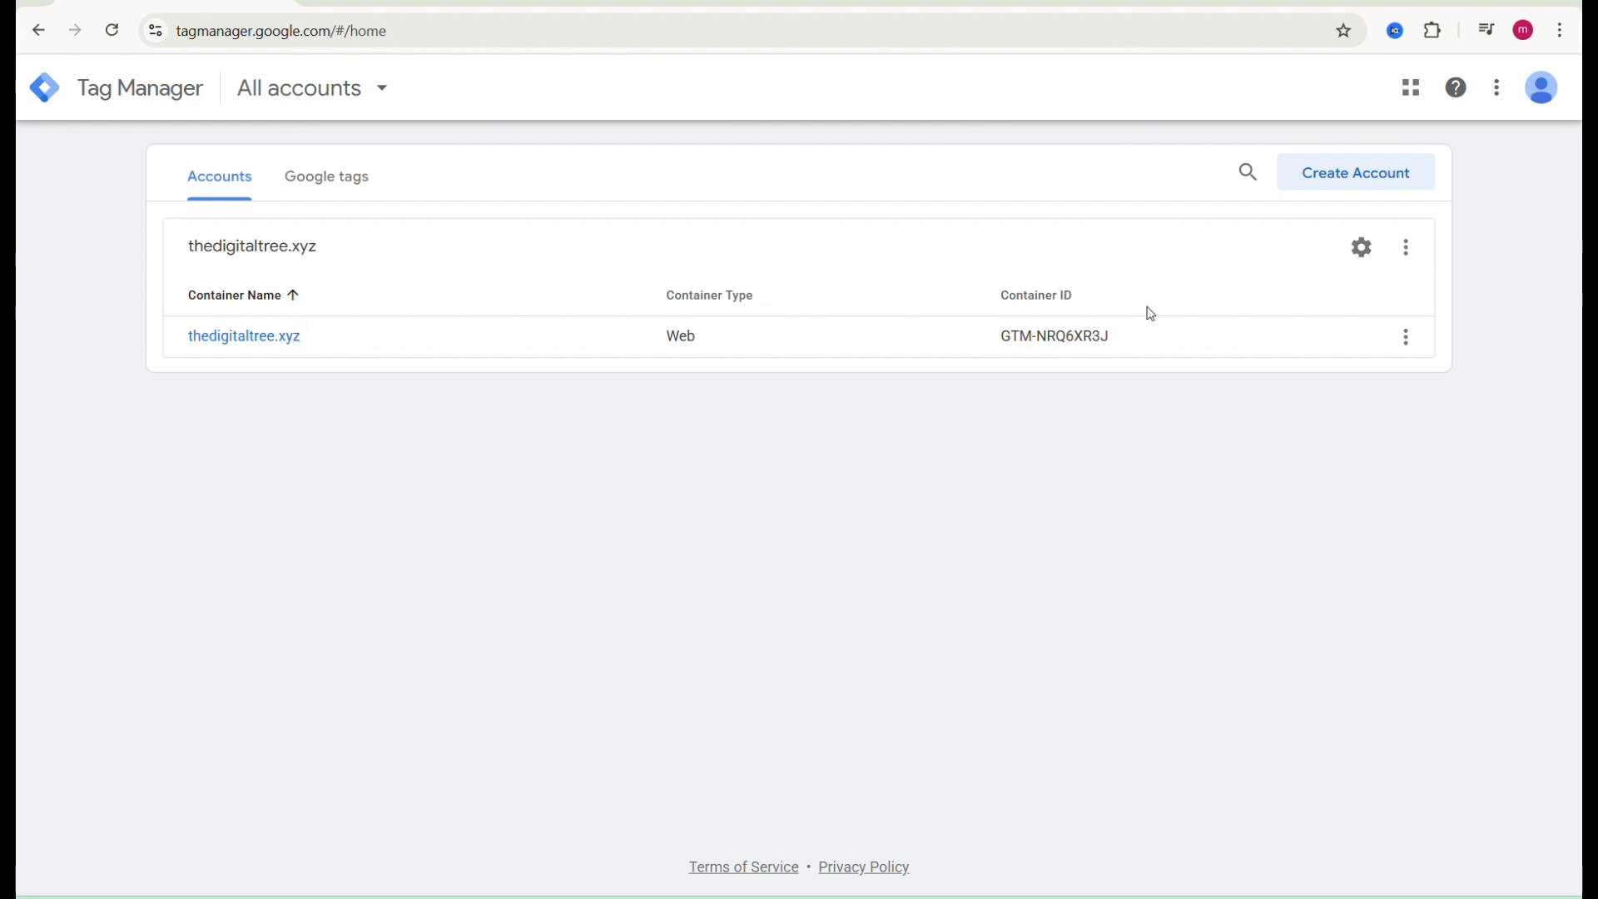
# Step: Start creating a new Tag Manager account and name it thedigitaltree.xyz
pyautogui.click(1345, 192)
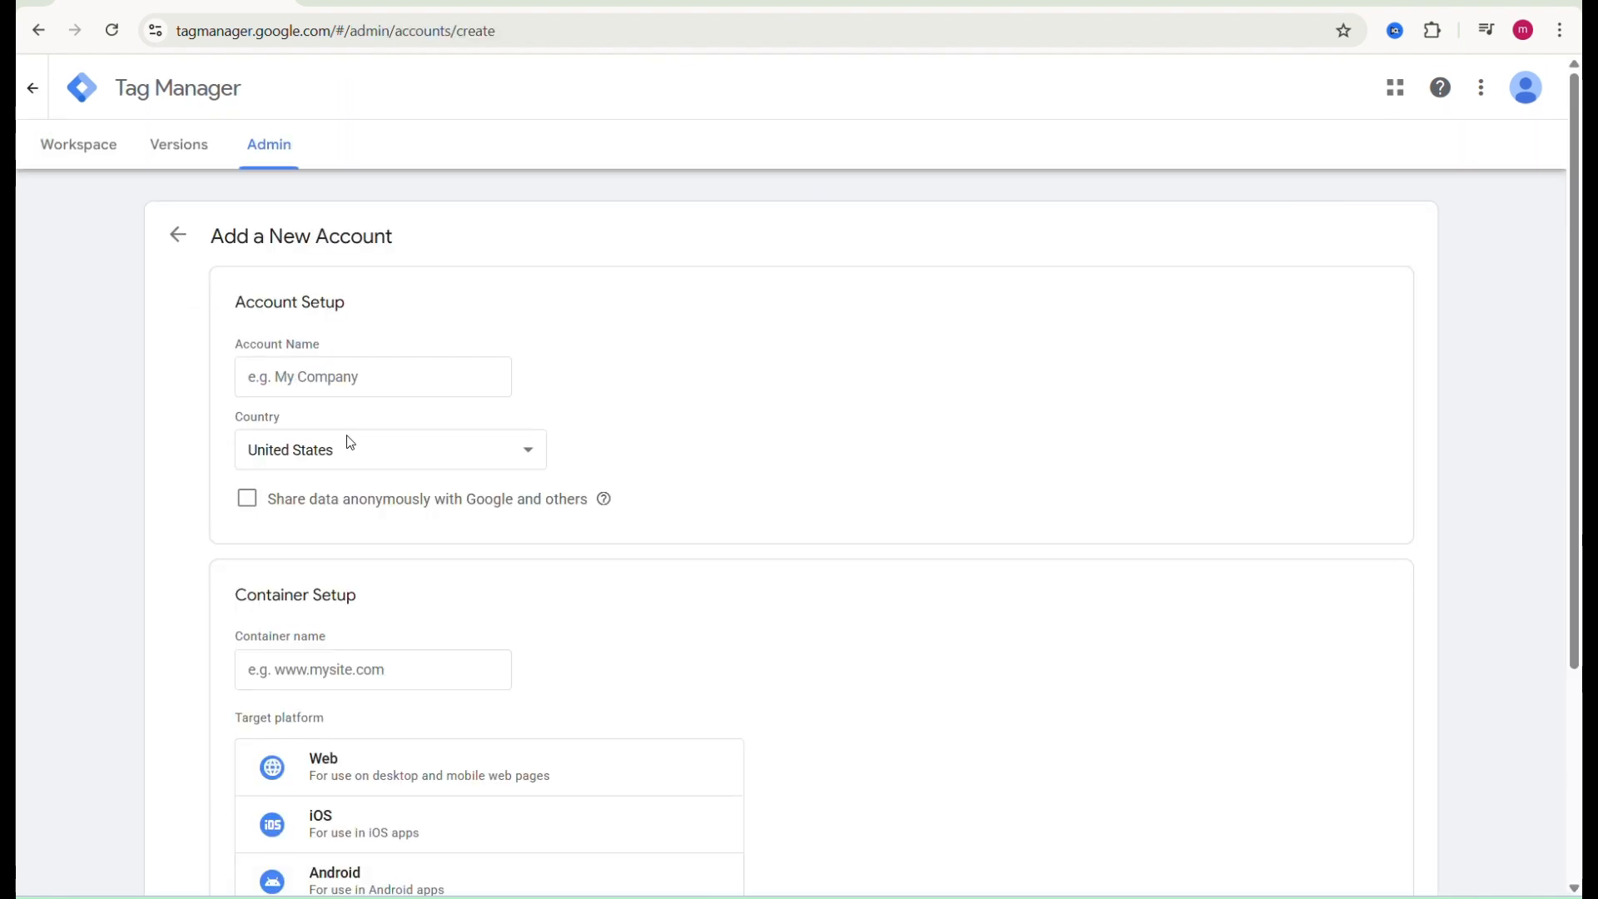
pyautogui.scroll(-5, 346, 442)
pyautogui.scroll(2, 348, 443)
pyautogui.scroll(1, 350, 443)
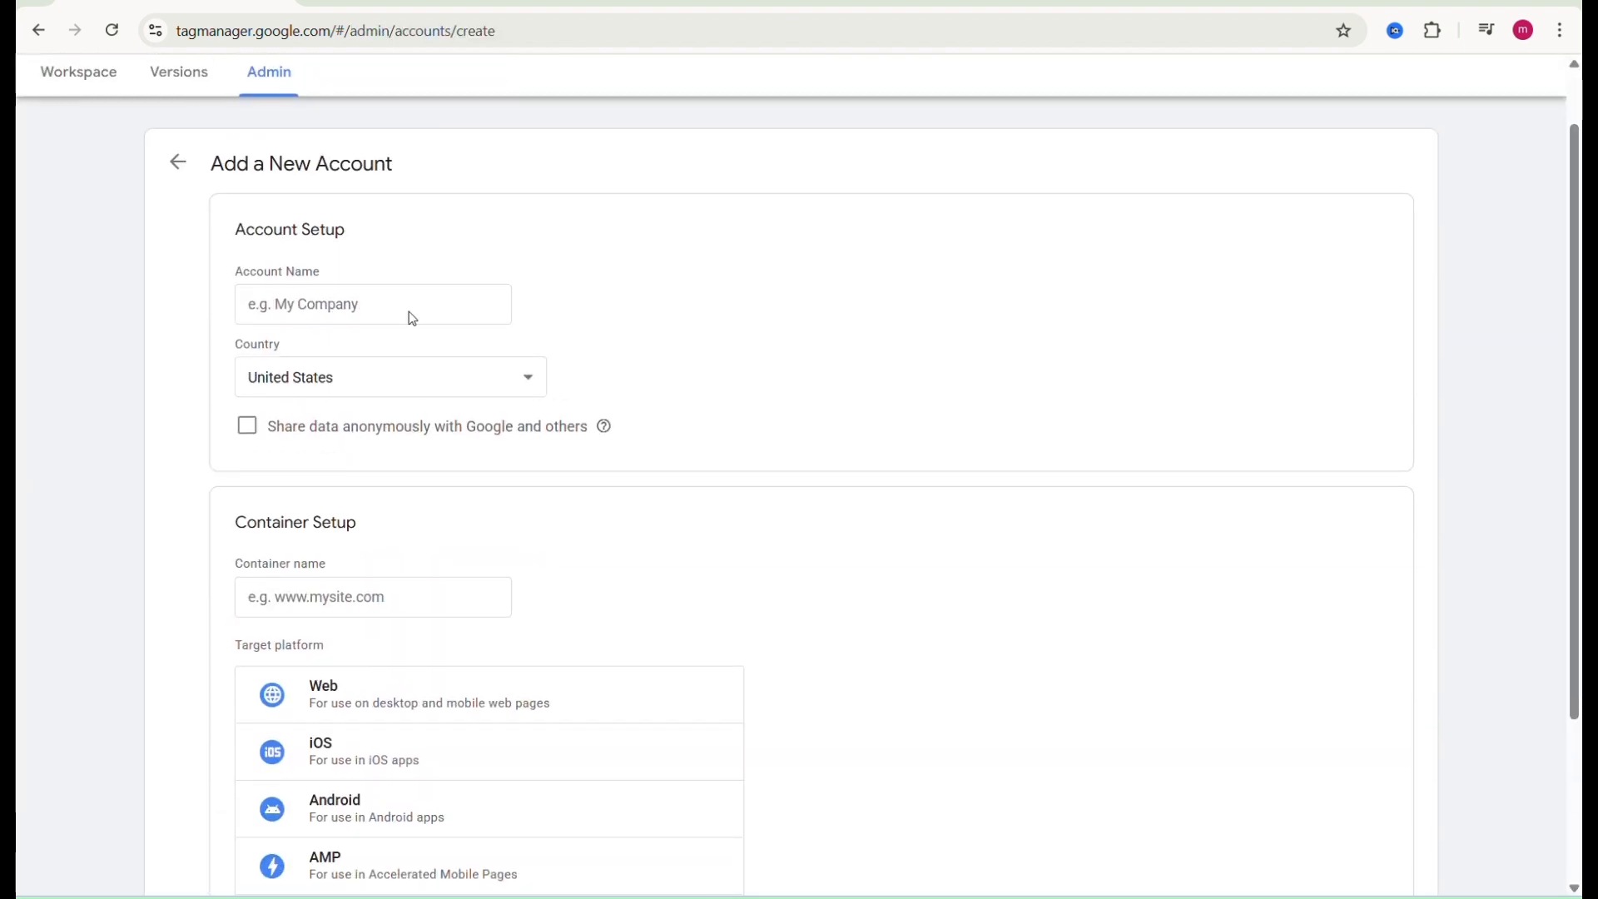
pyautogui.click(330, 301)
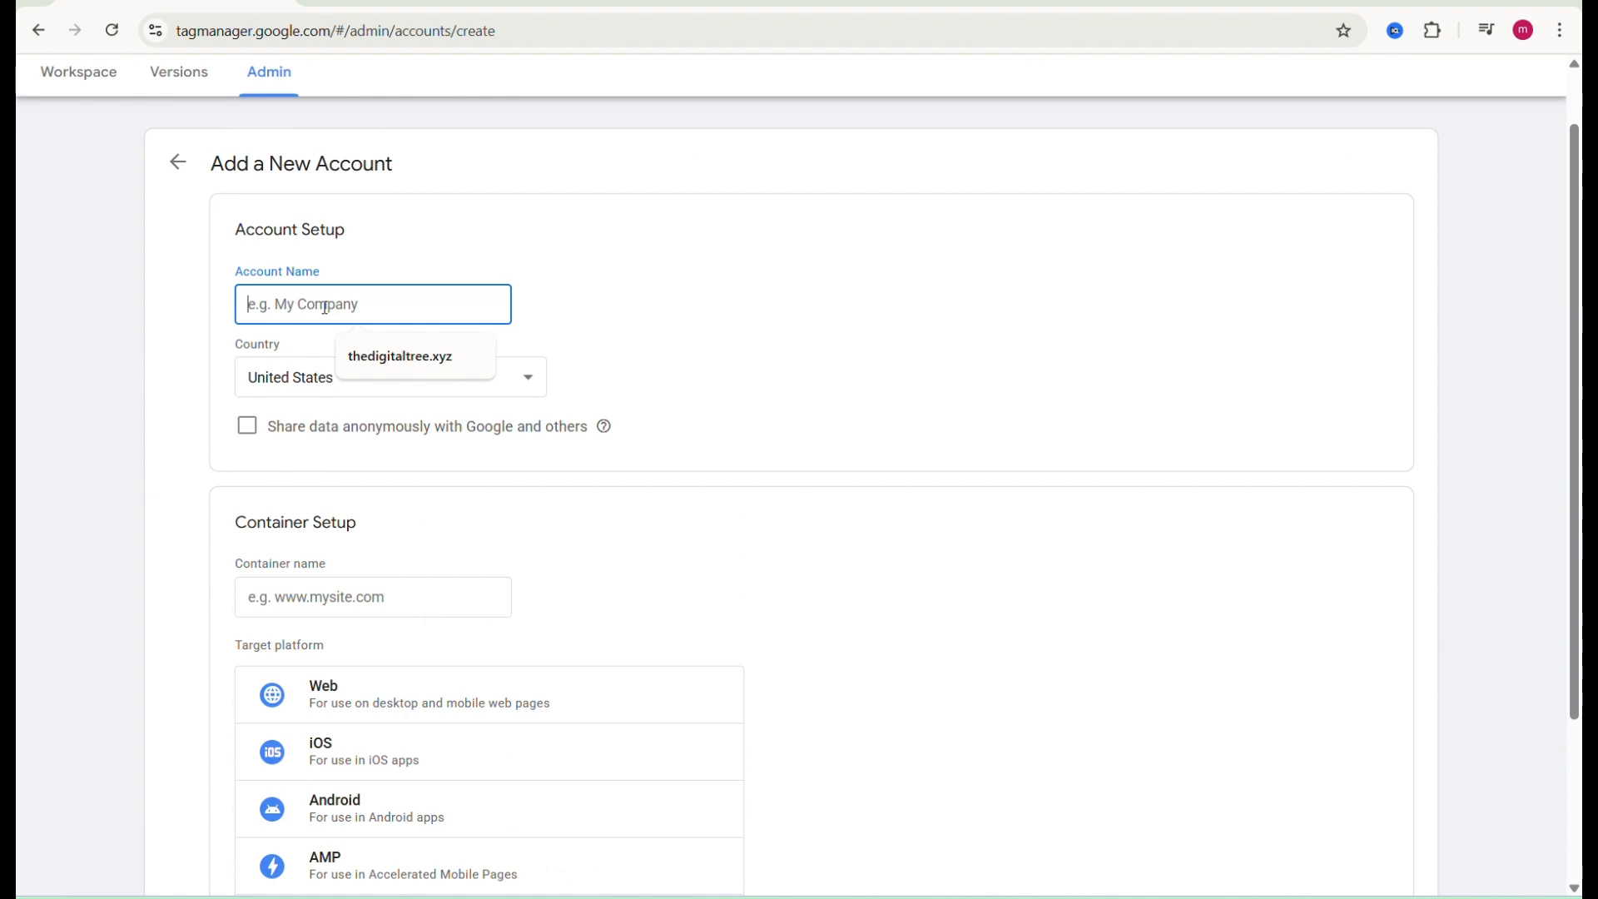
pyautogui.click(427, 371)
# Step: Set the account's country to India
pyautogui.click(351, 373)
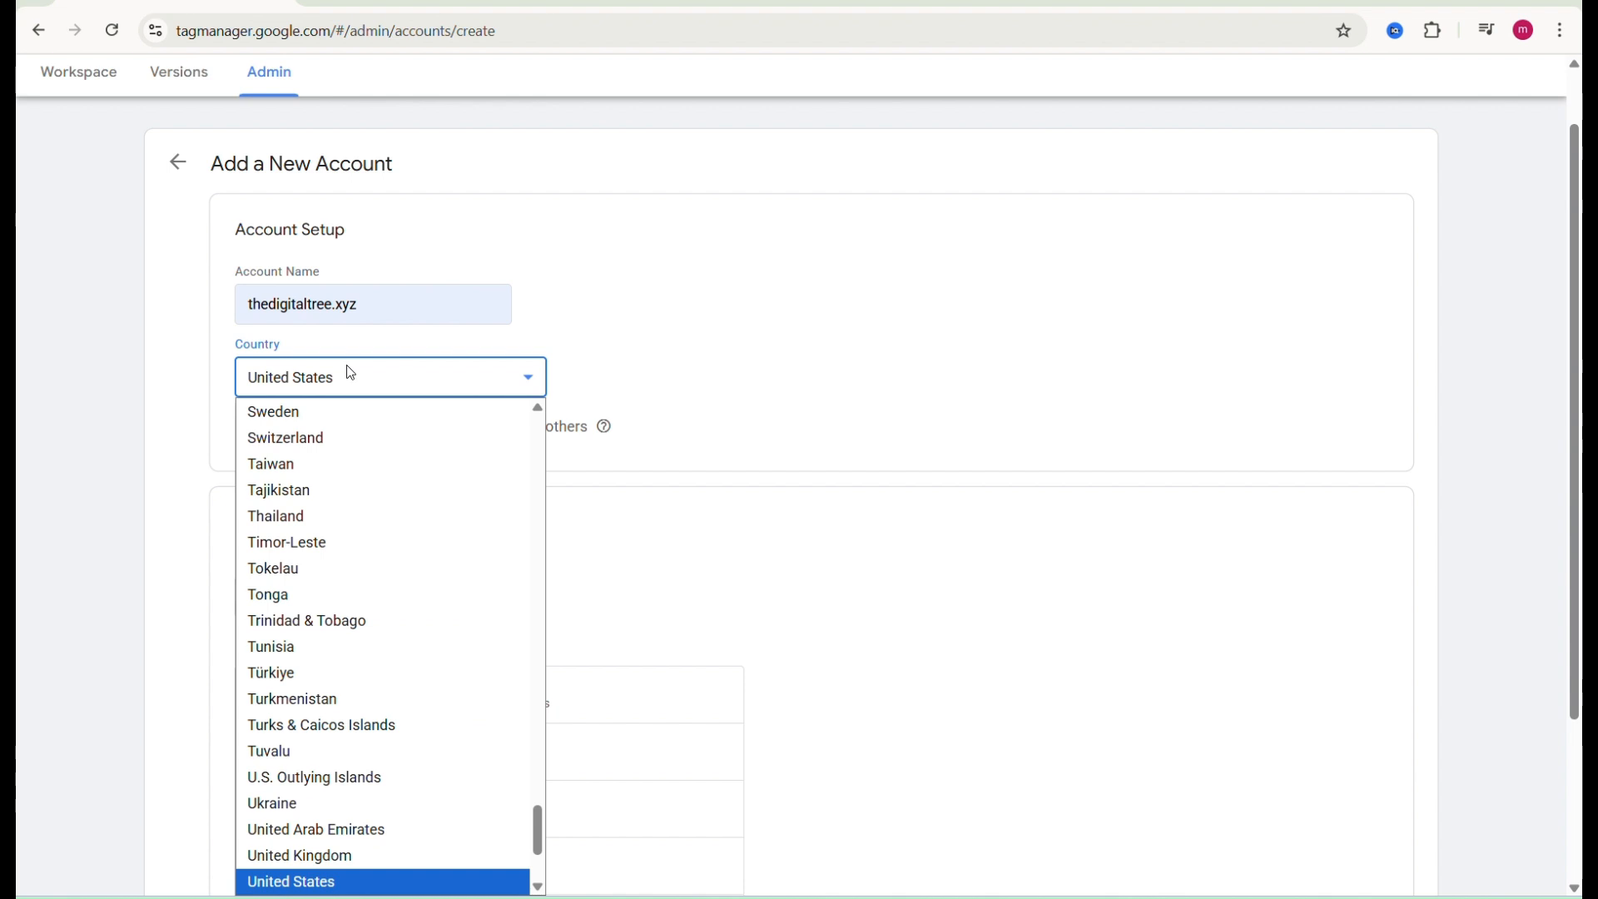
pyautogui.write('in')
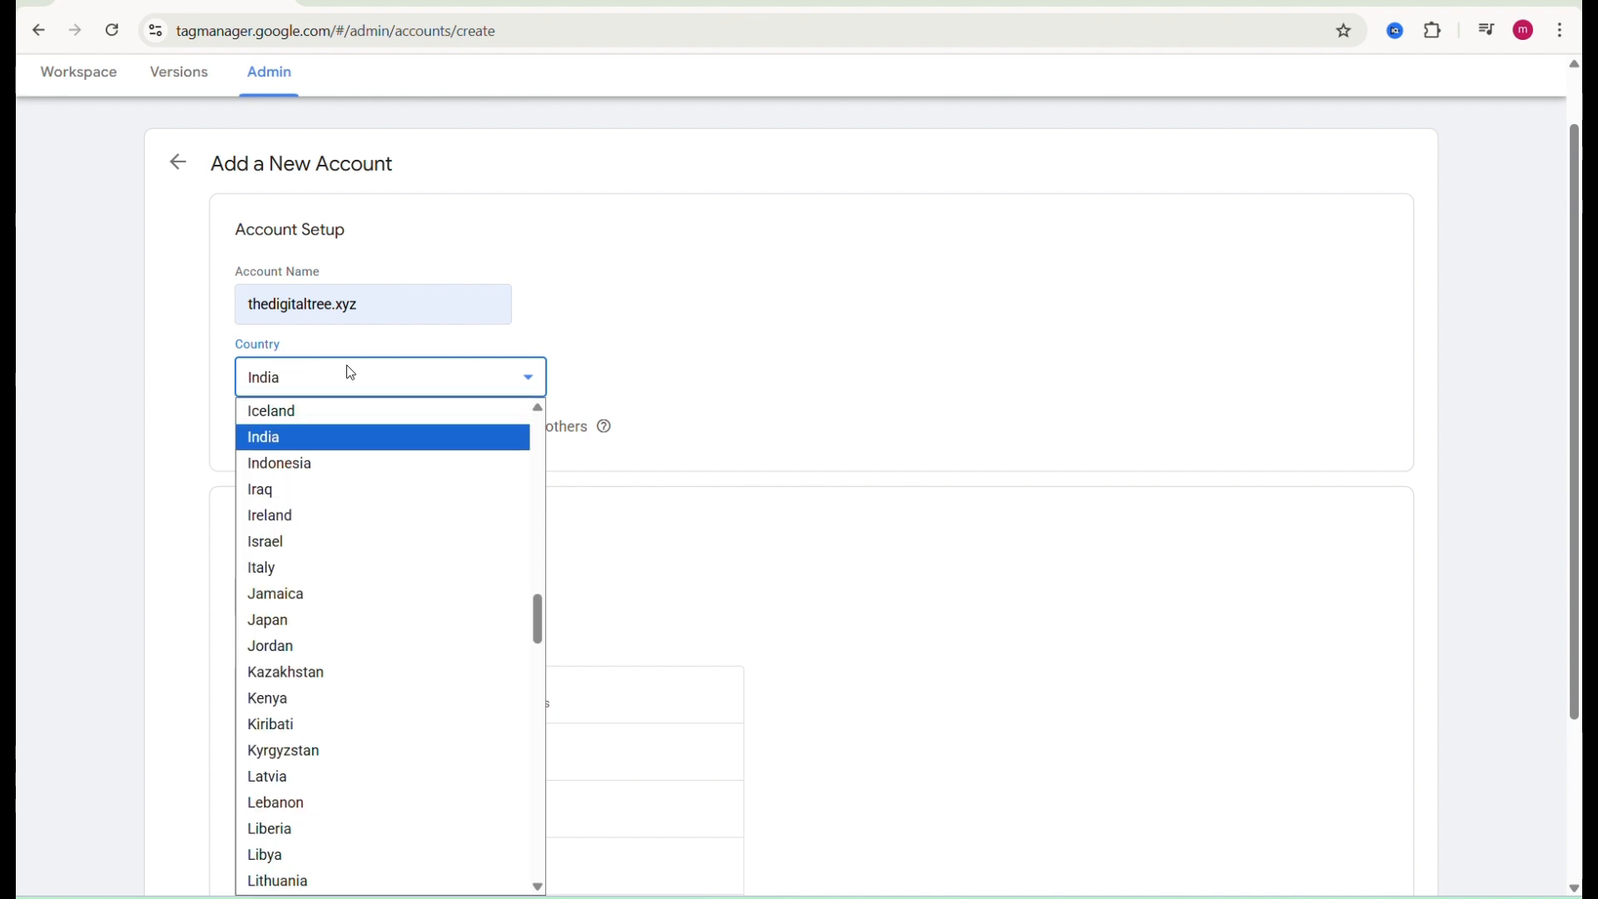
pyautogui.press('Return')
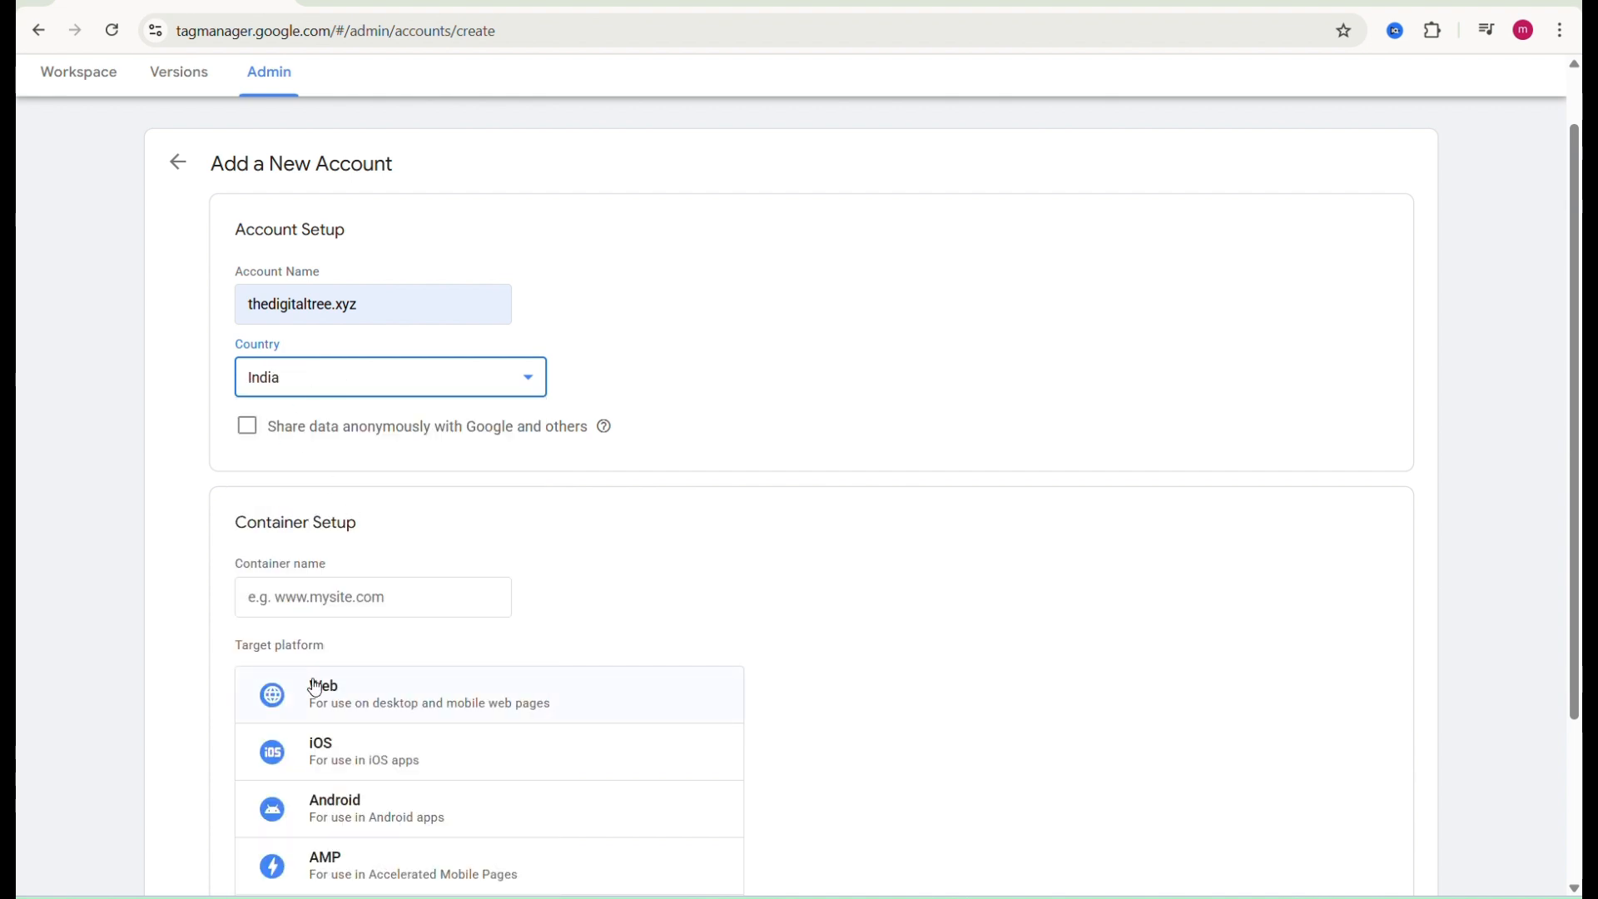
# Step: Name the container thedigitaltree.xyz and choose Web as the target platform
pyautogui.click(391, 590)
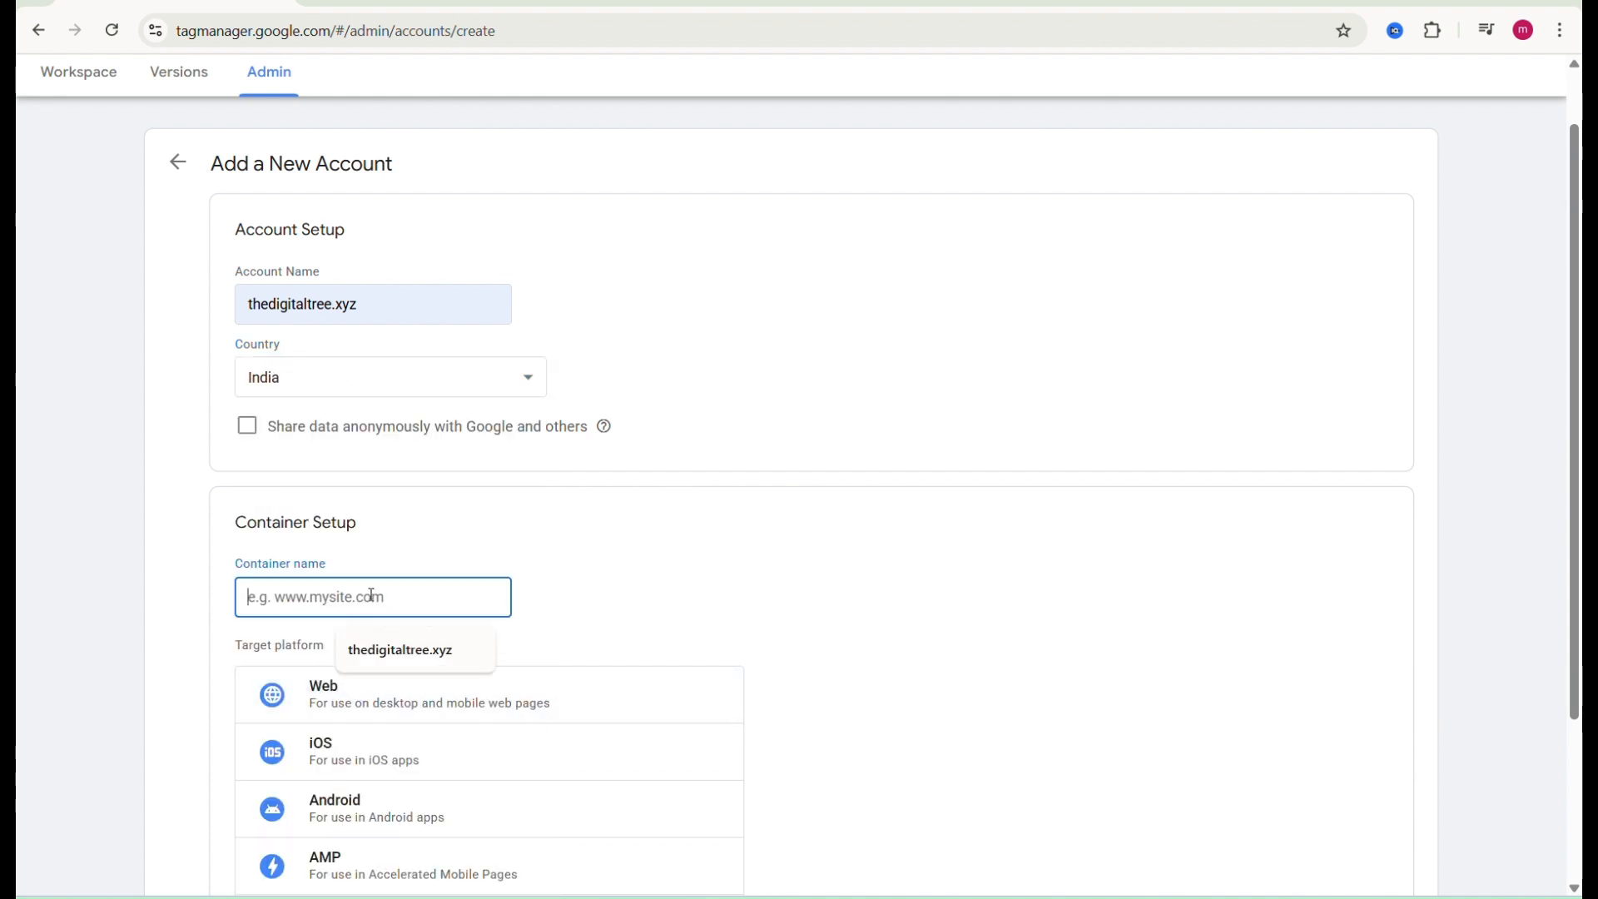
pyautogui.click(379, 657)
pyautogui.scroll(-2, 378, 657)
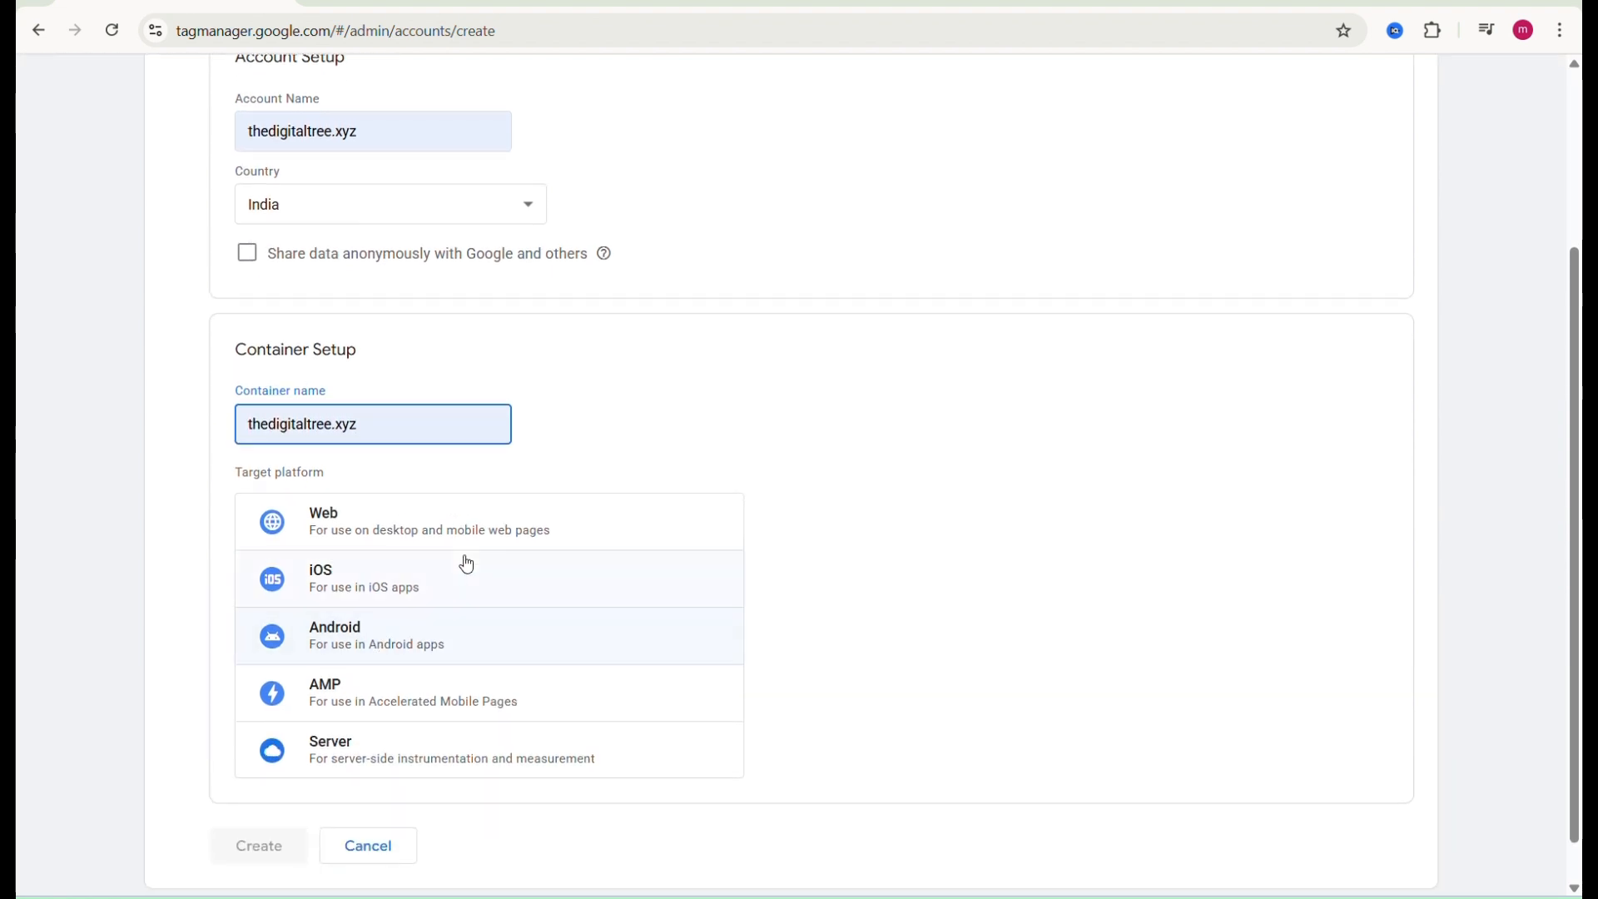
pyautogui.click(418, 538)
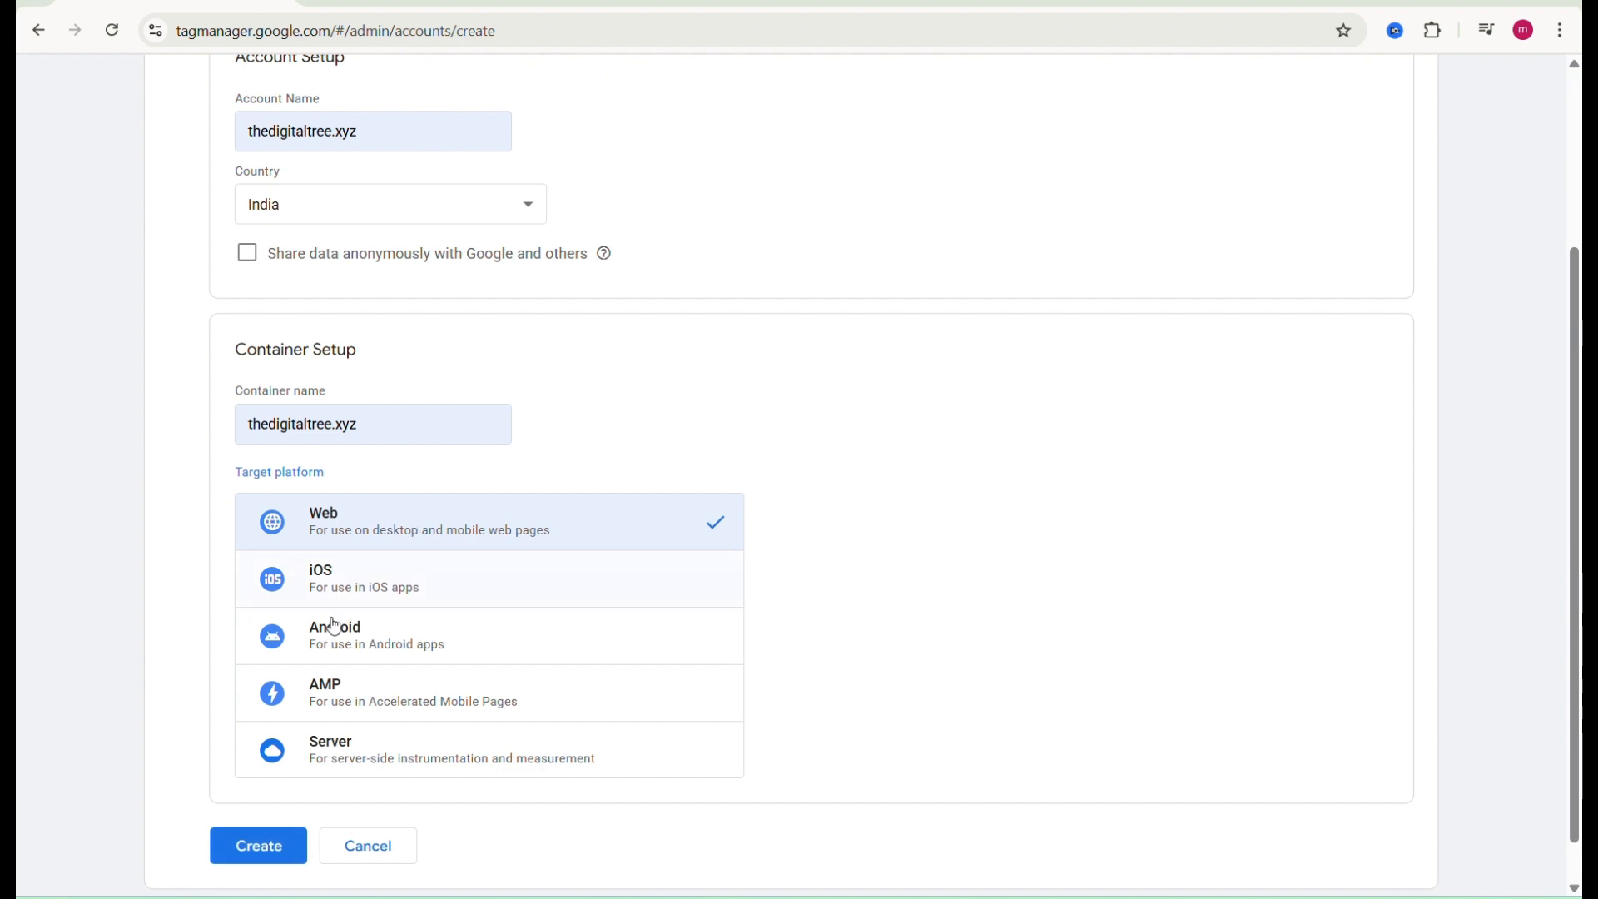
# Step: Create the account and accept the terms of service, including the Data Processing Terms
pyautogui.click(269, 849)
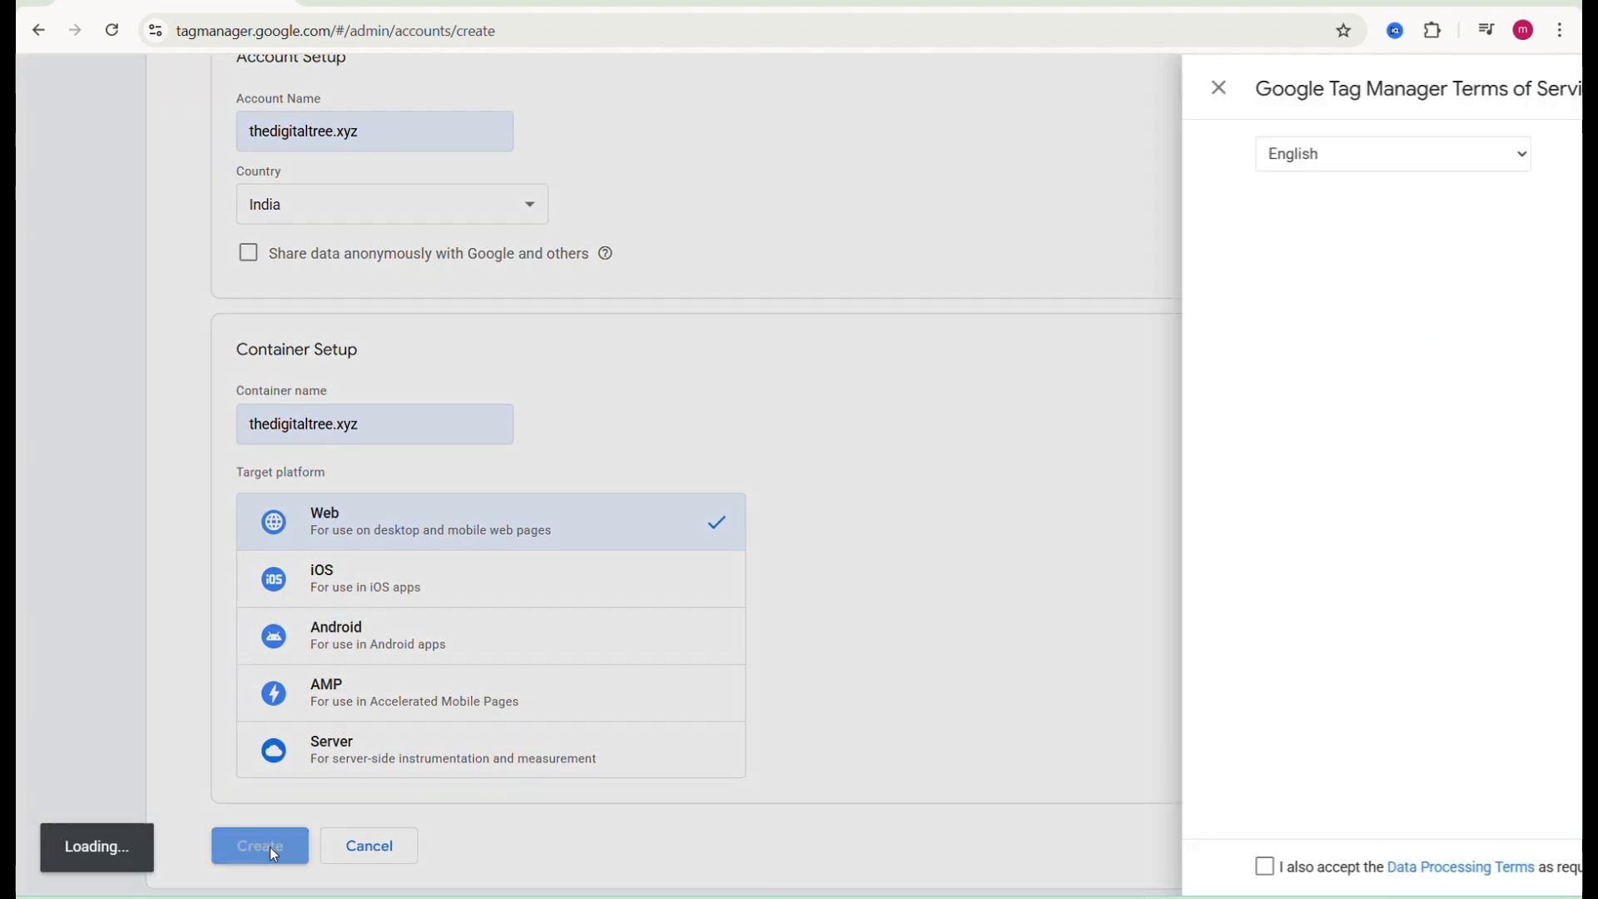
pyautogui.scroll(-4, 916, 324)
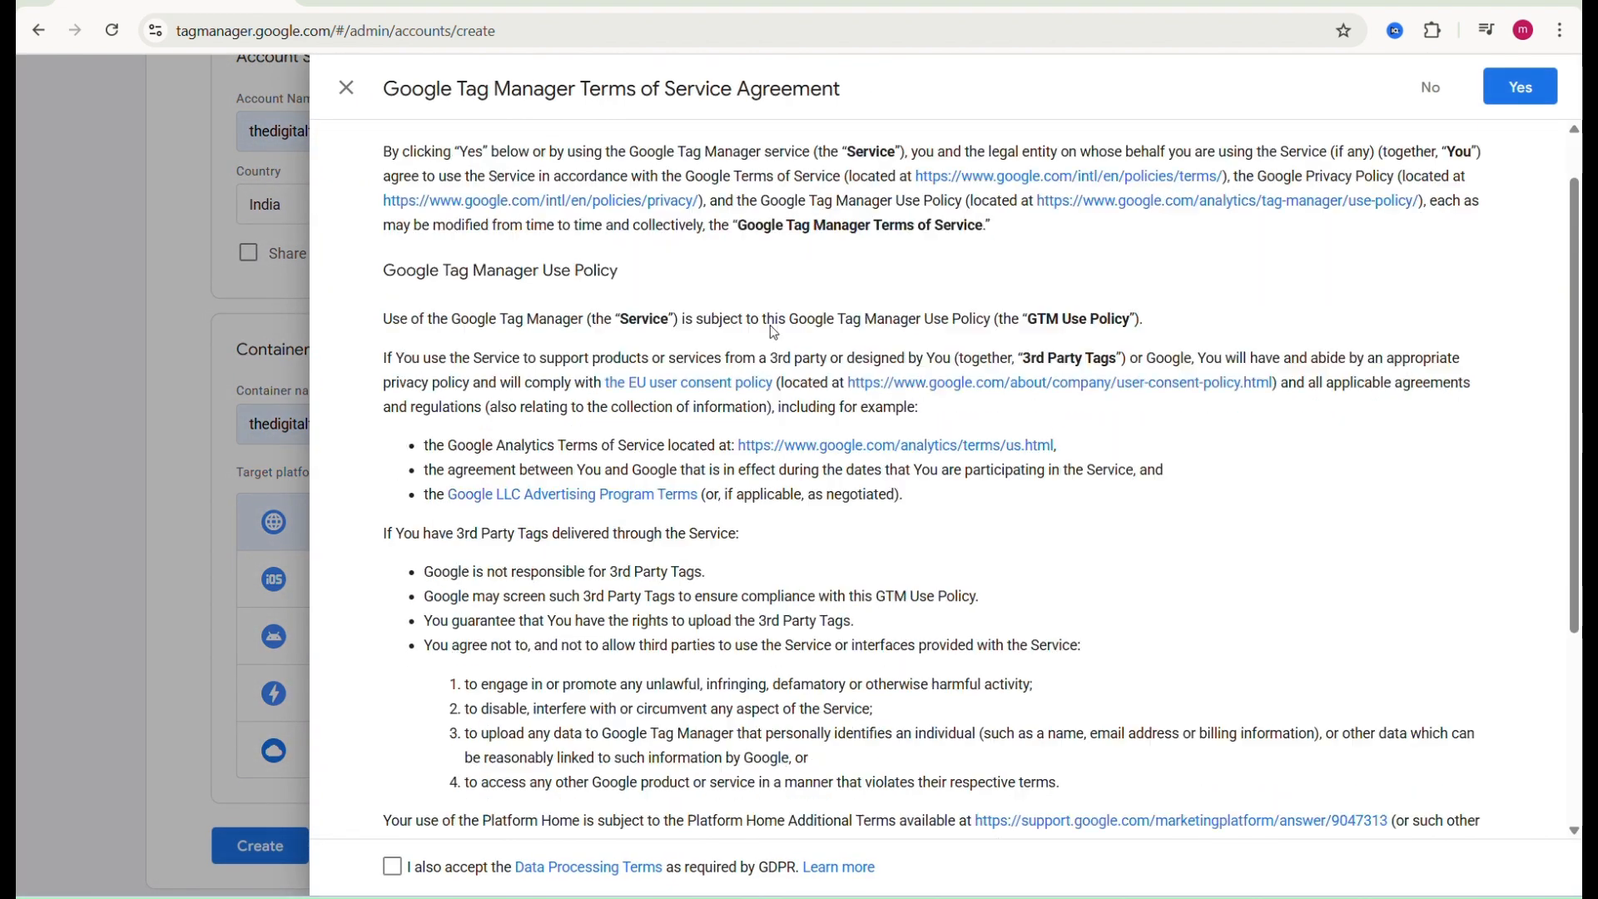
pyautogui.click(393, 869)
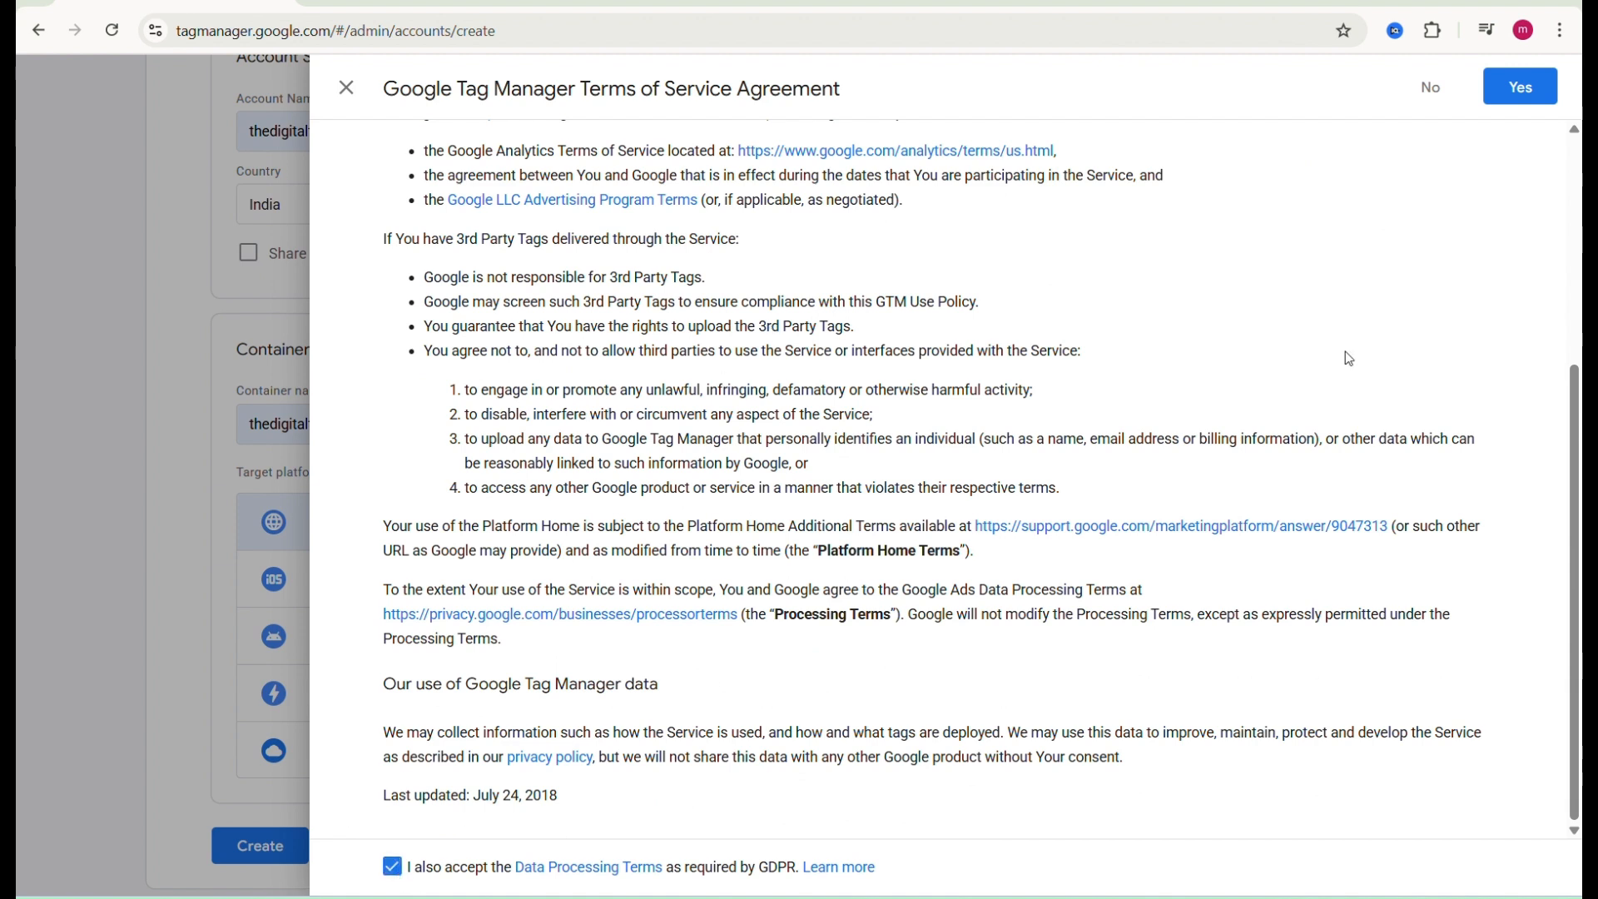
pyautogui.click(1530, 86)
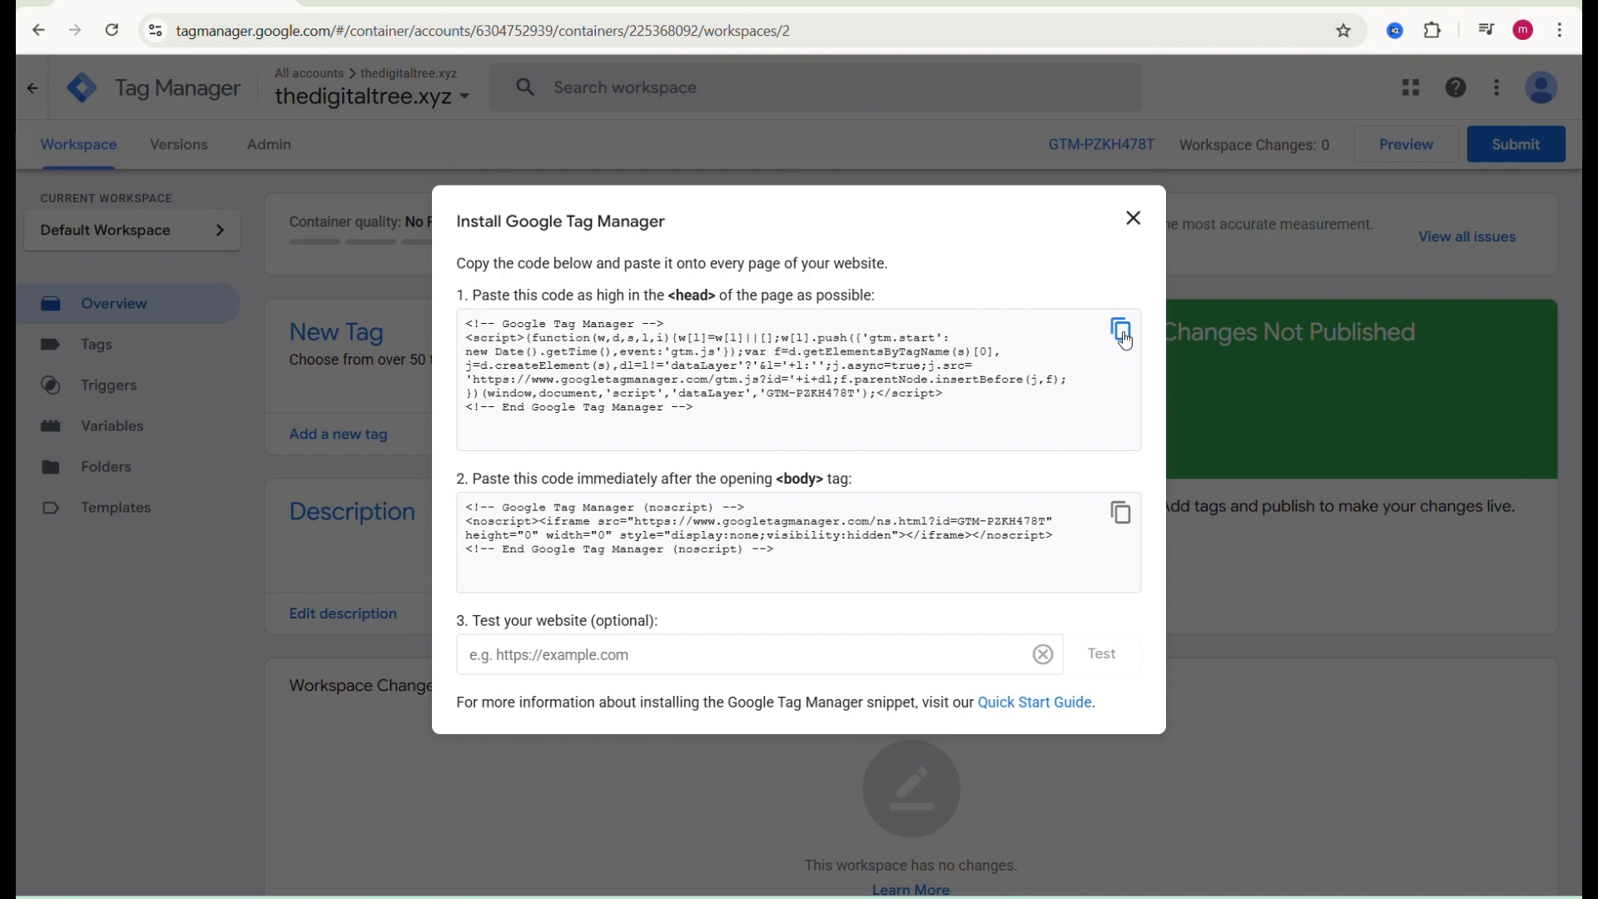
# Step: Copy the head installation snippet and open the thedigitaltree.xyz WordPress login page in a new tab
pyautogui.click(1125, 341)
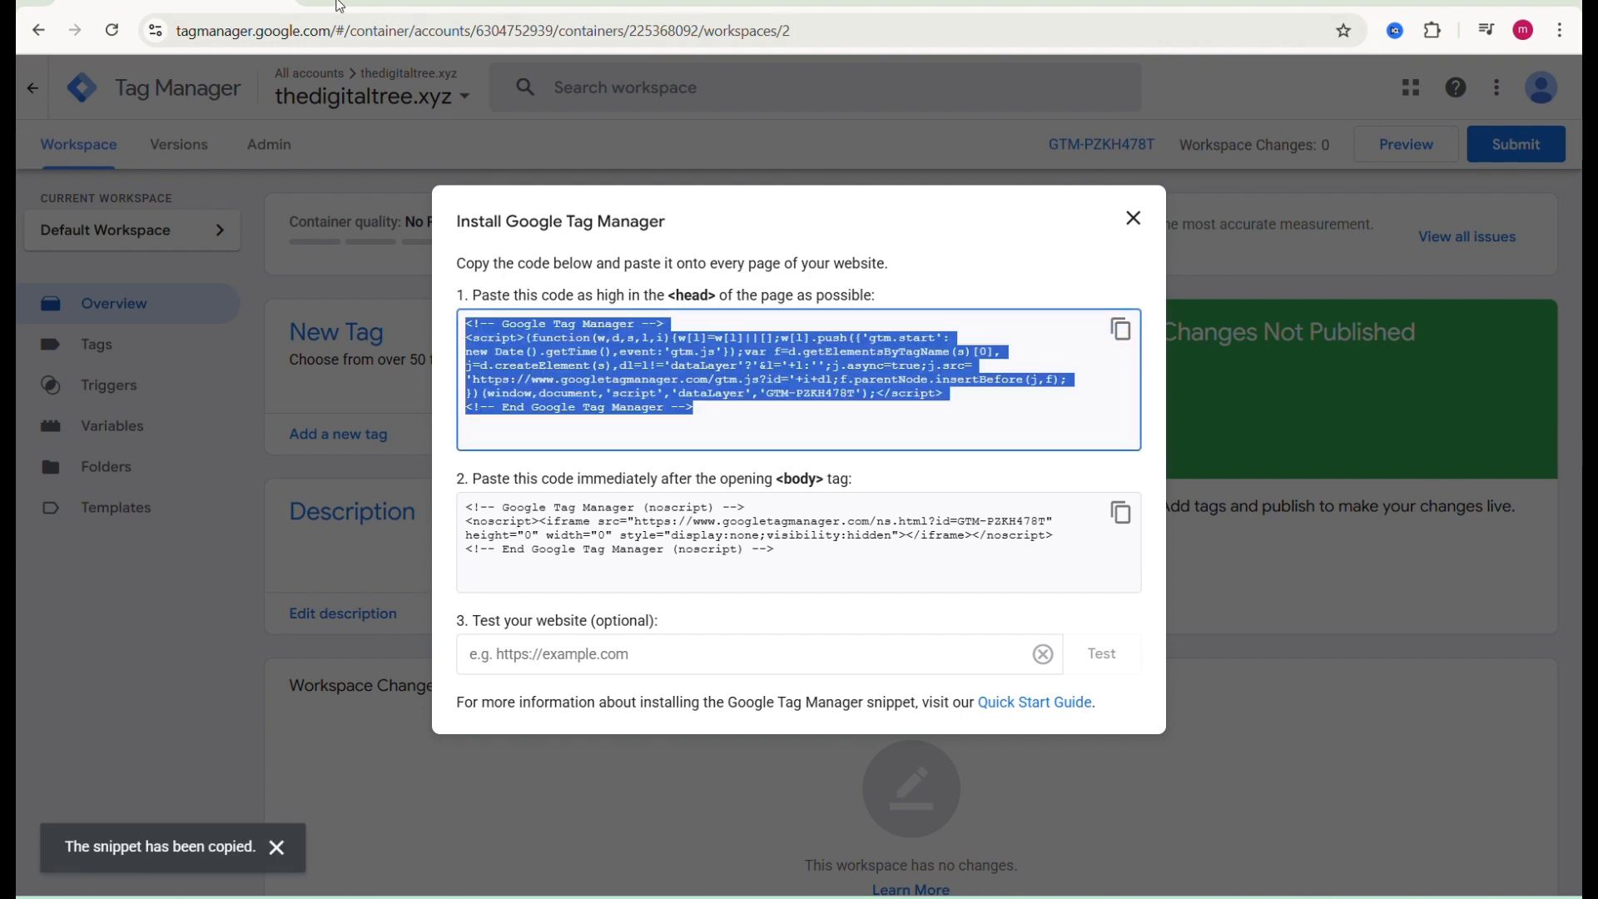
pyautogui.hotkey('ctrl', 't')
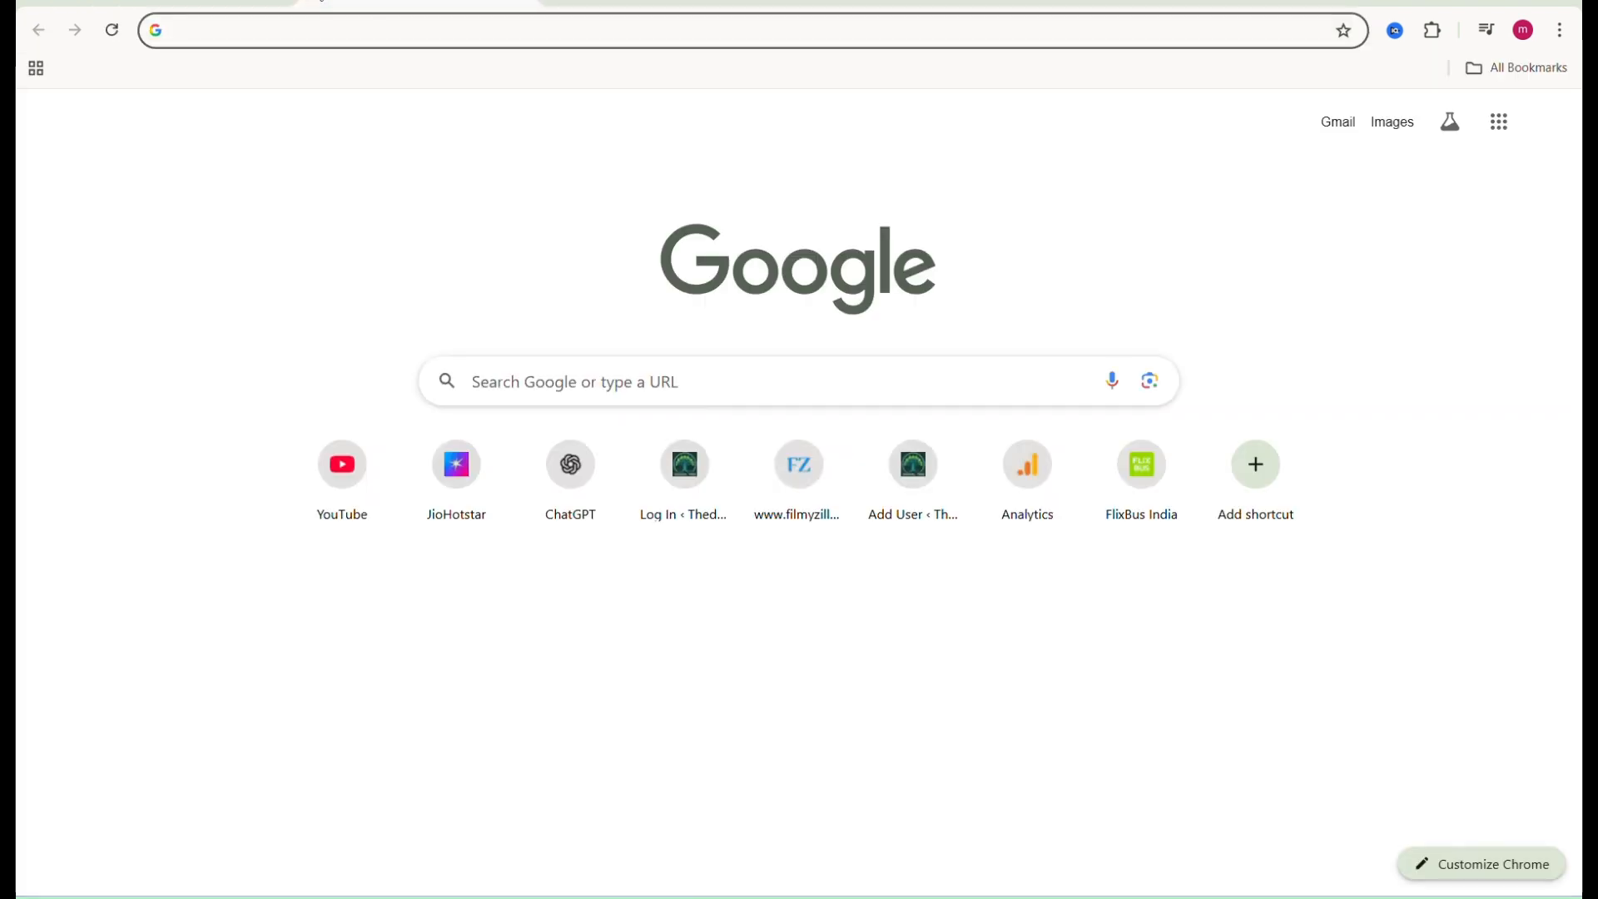
pyautogui.write('the')
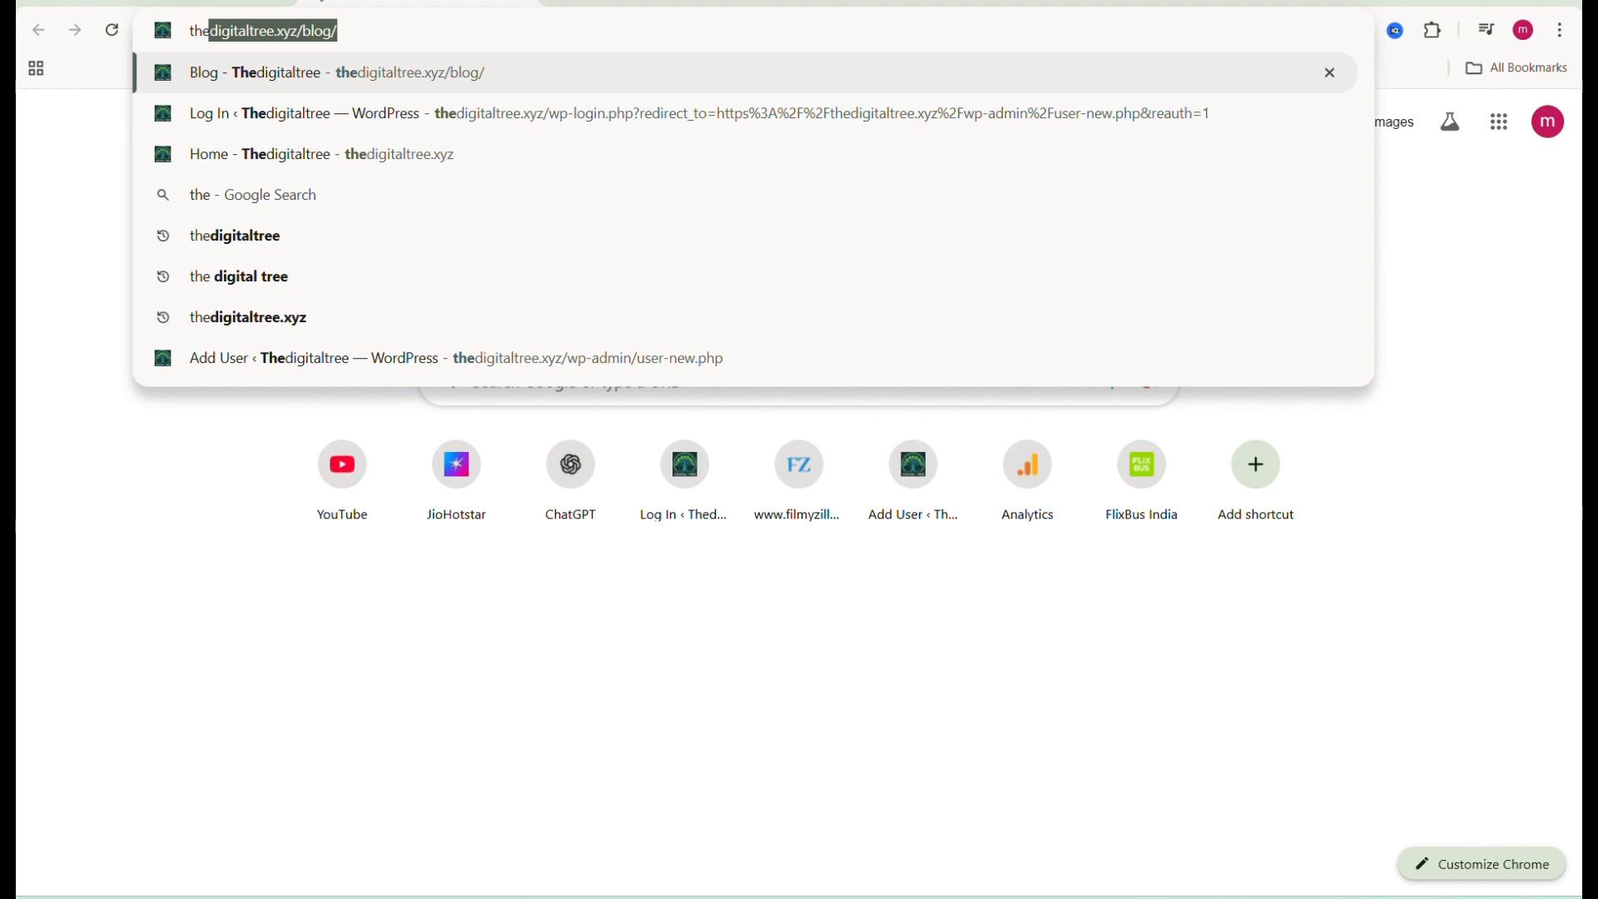
pyautogui.press('Down')
pyautogui.press('Return')
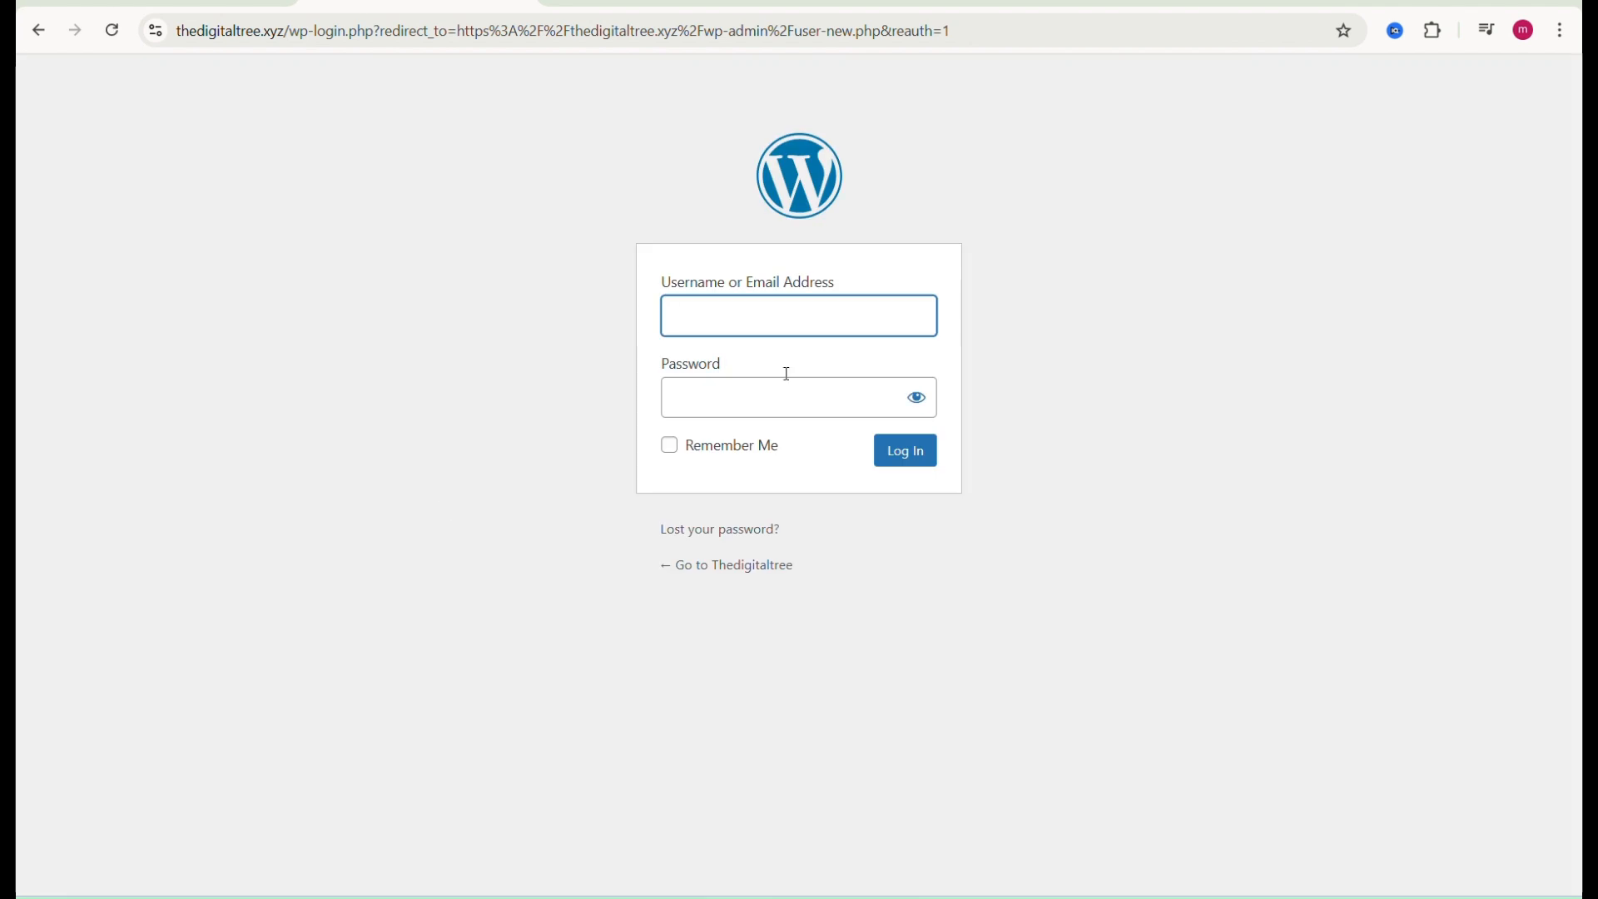
# Step: Log in to WordPress with the saved username and the account password
pyautogui.click(760, 303)
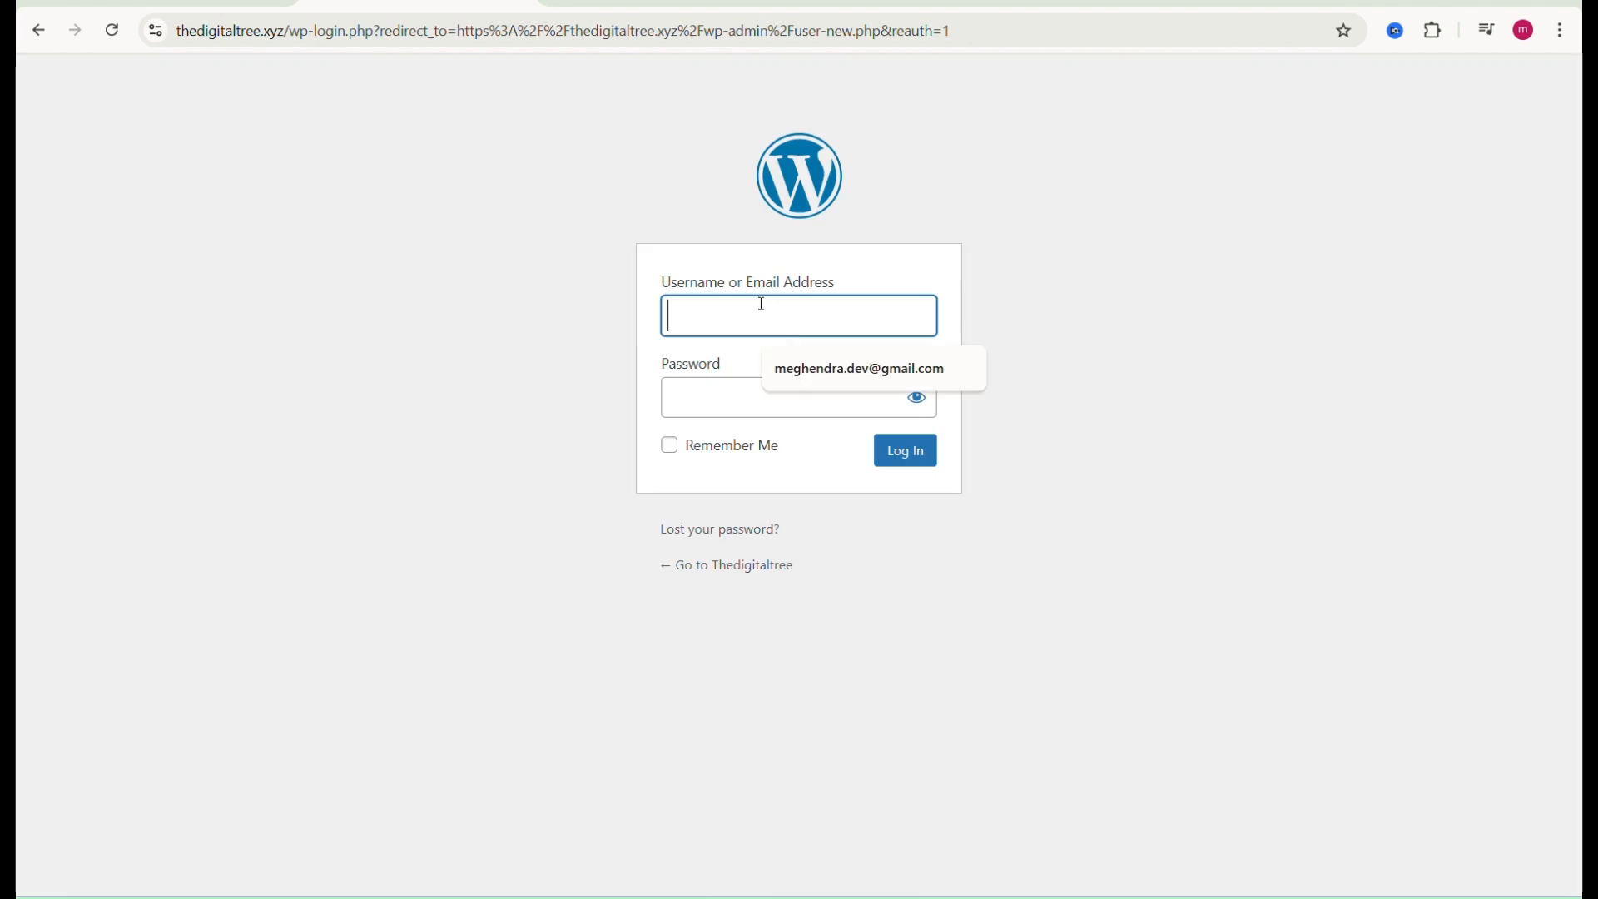
pyautogui.click(825, 371)
pyautogui.click(706, 412)
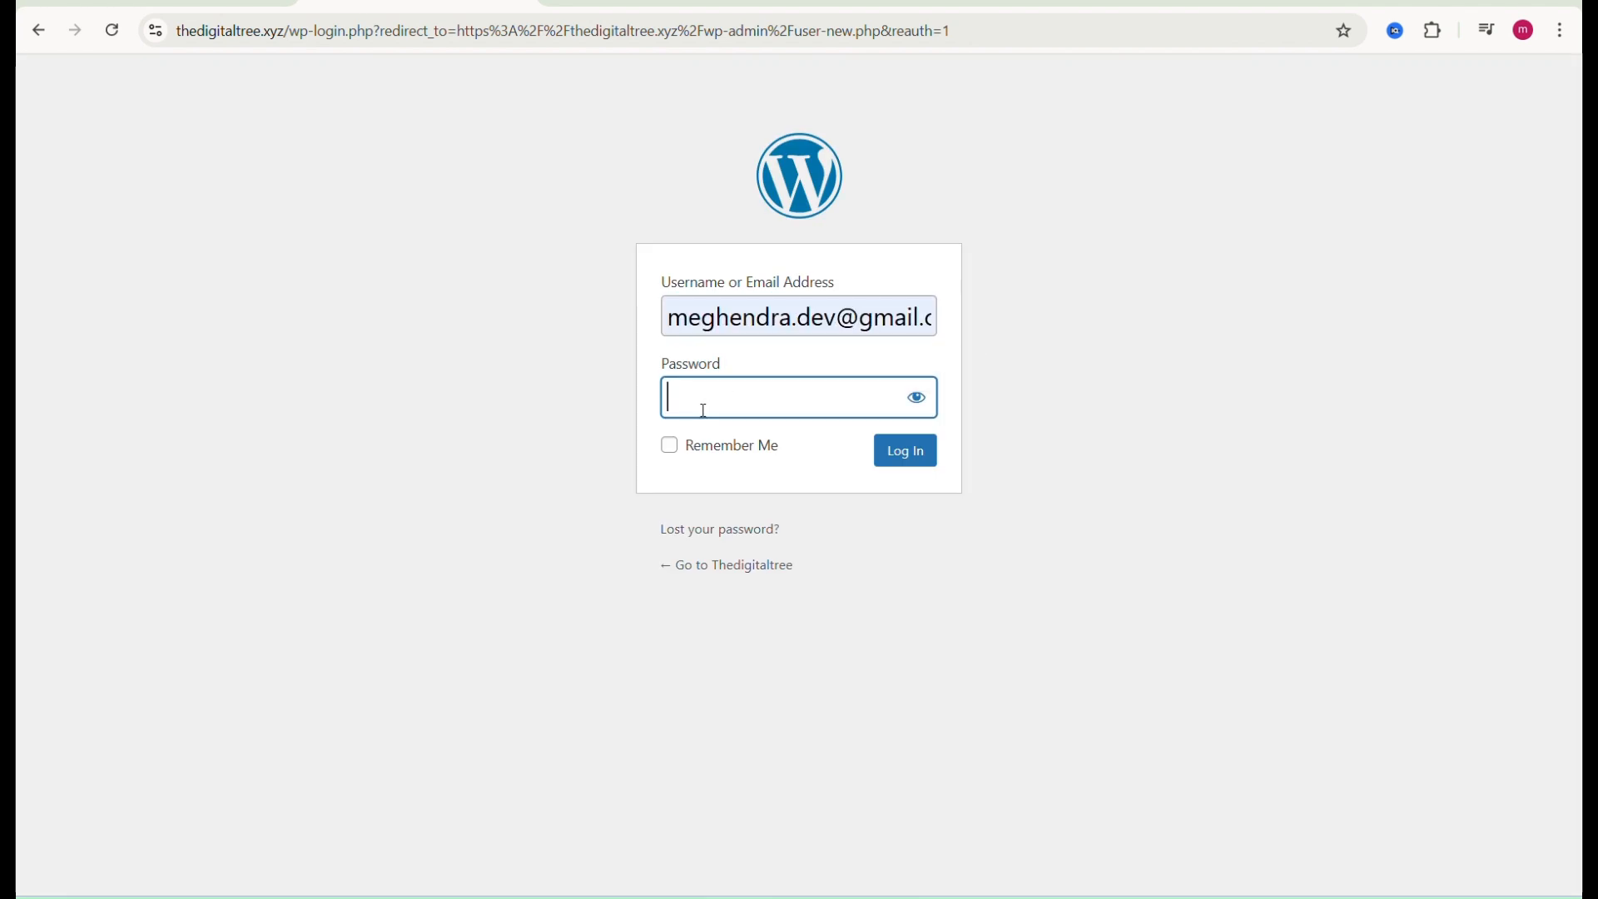
pyautogui.write('•')
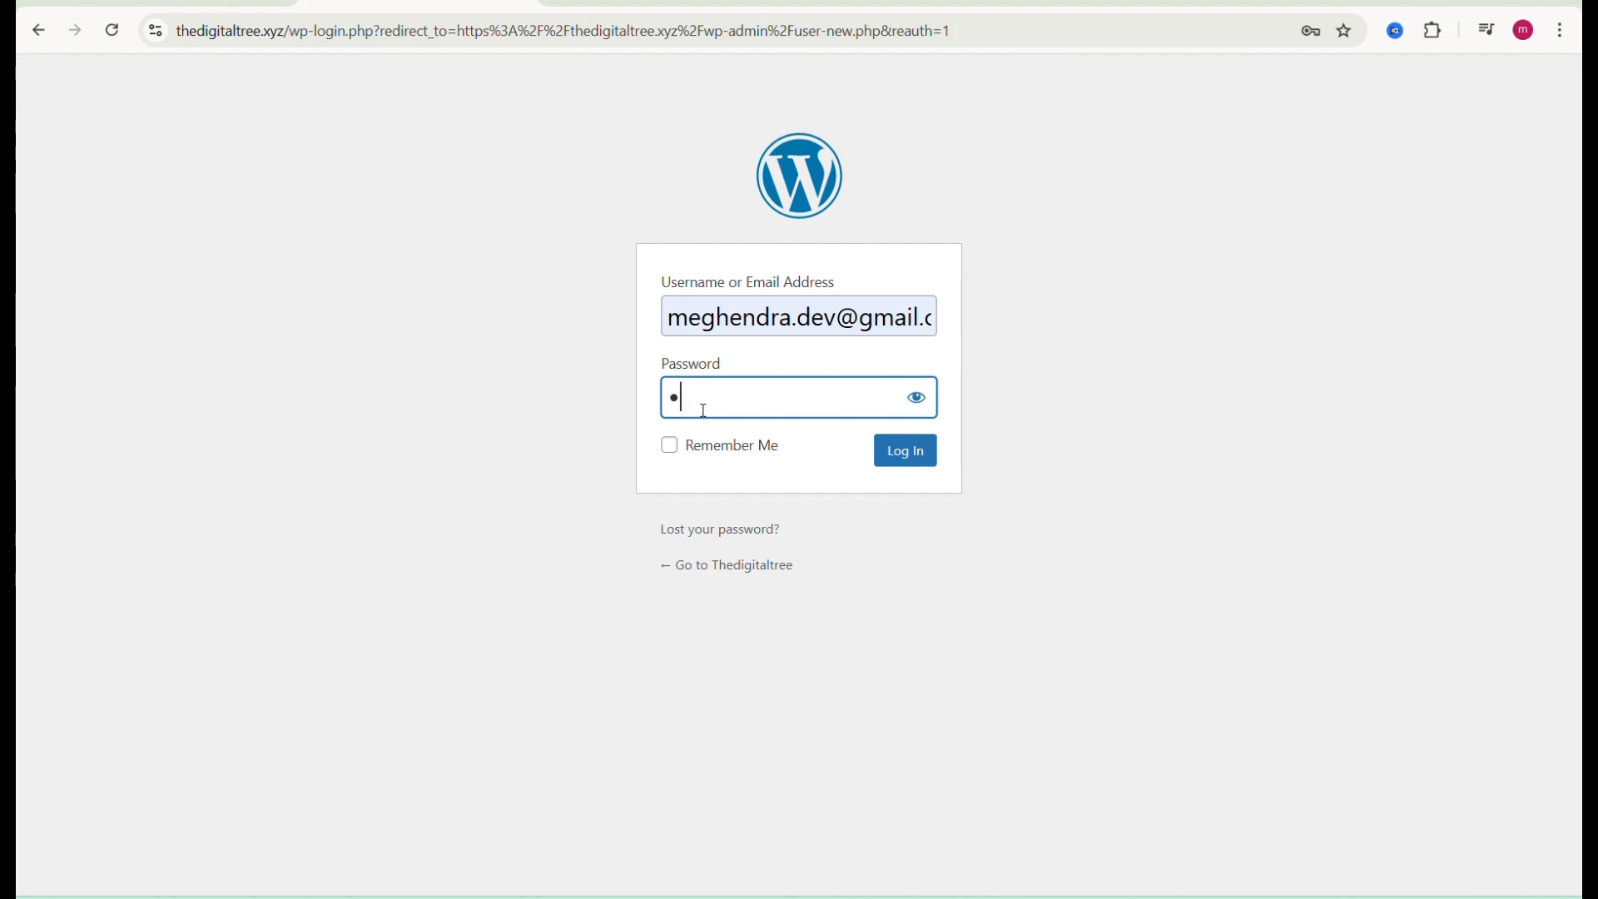
pyautogui.write('•••••••••••••••')
pyautogui.press('Return')
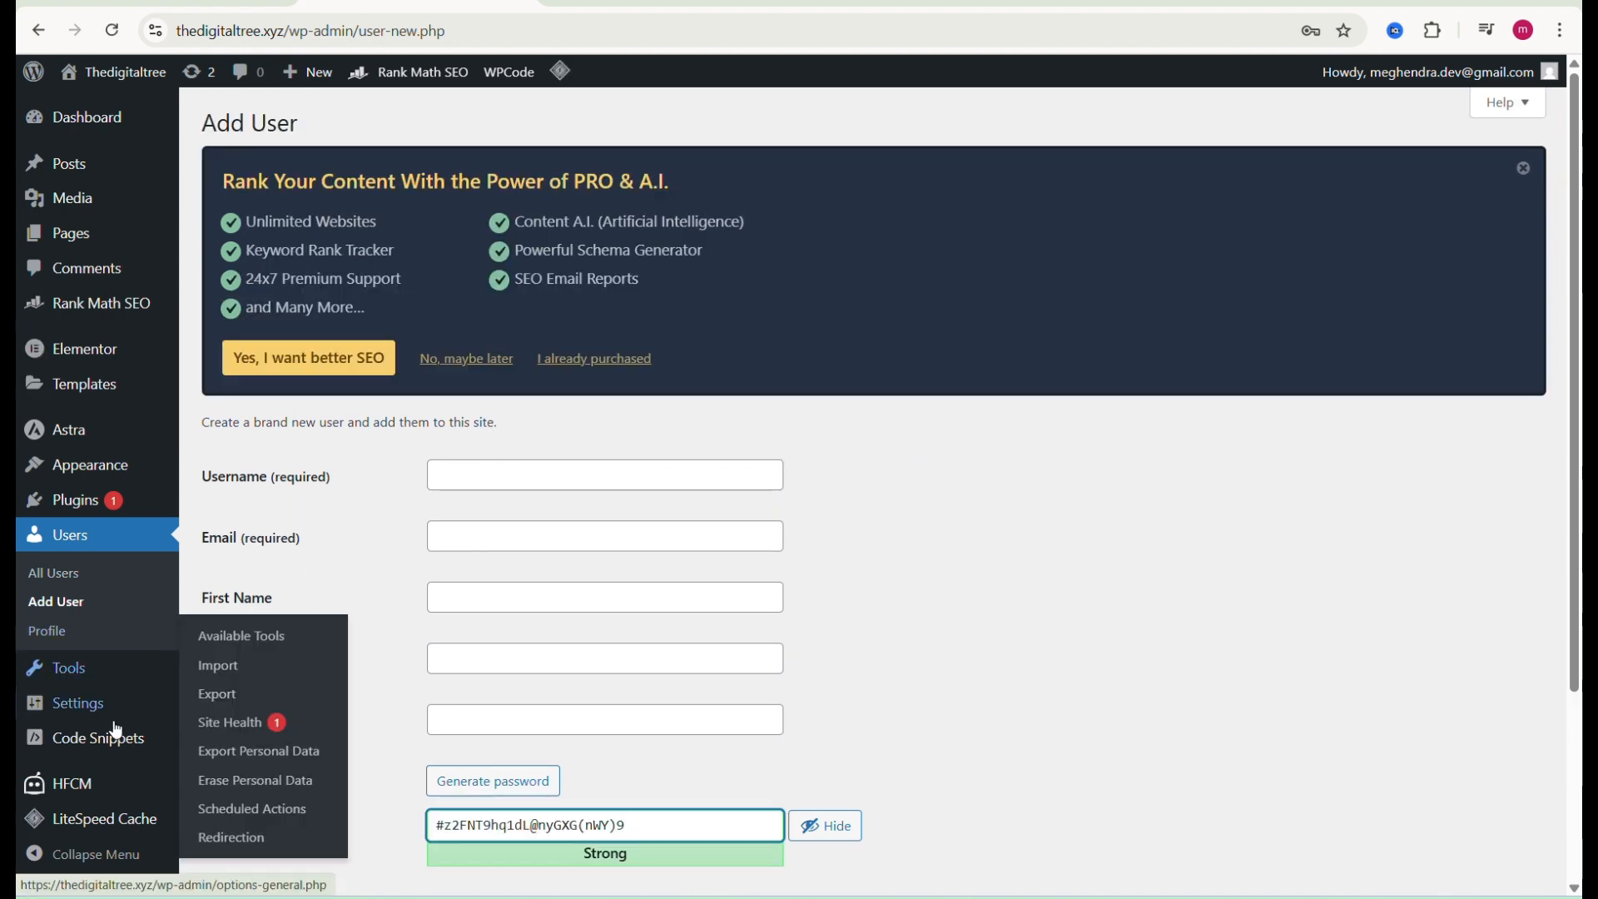
# Step: Open the HFCM plugin's new snippet page, leaving the unsaved Add User page
pyautogui.moveTo(33, 812)
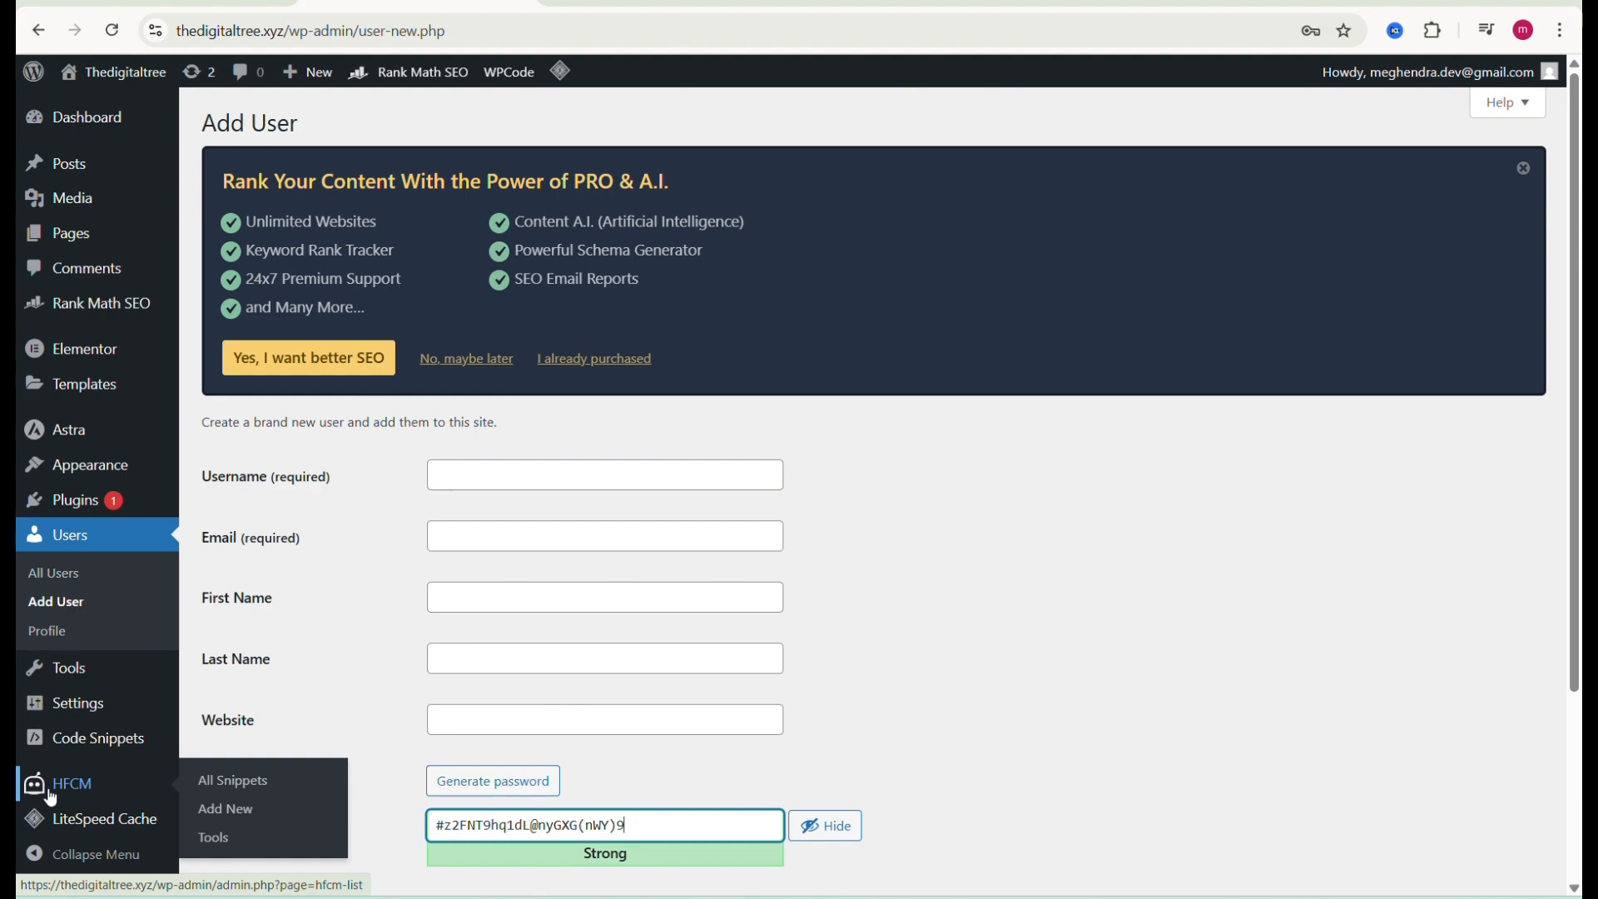
pyautogui.click(81, 786)
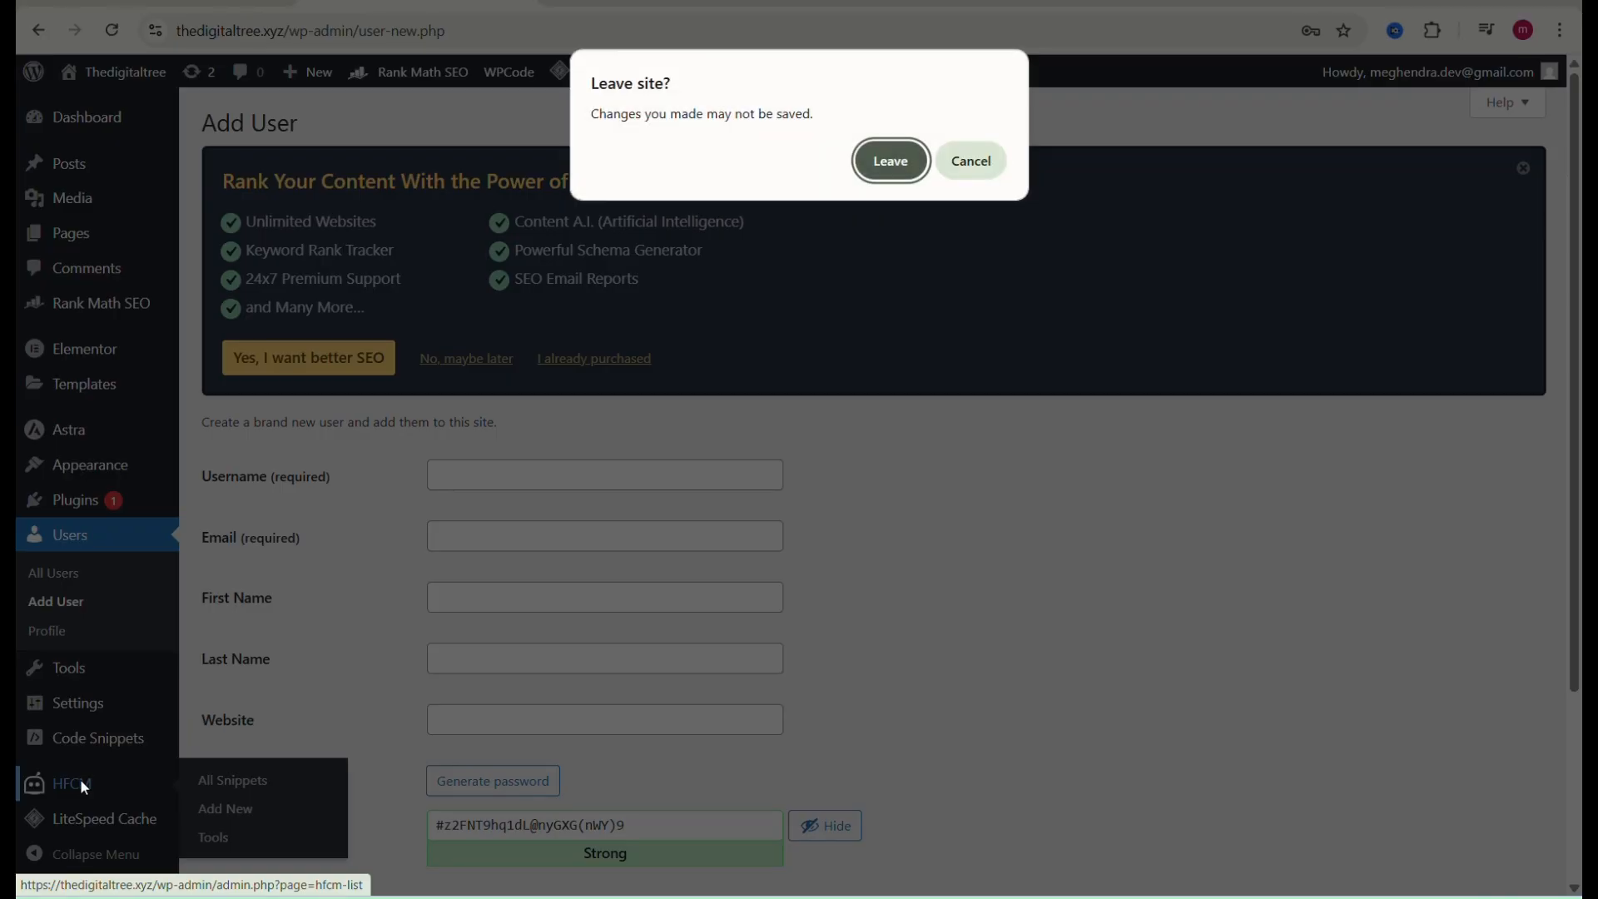
pyautogui.click(892, 166)
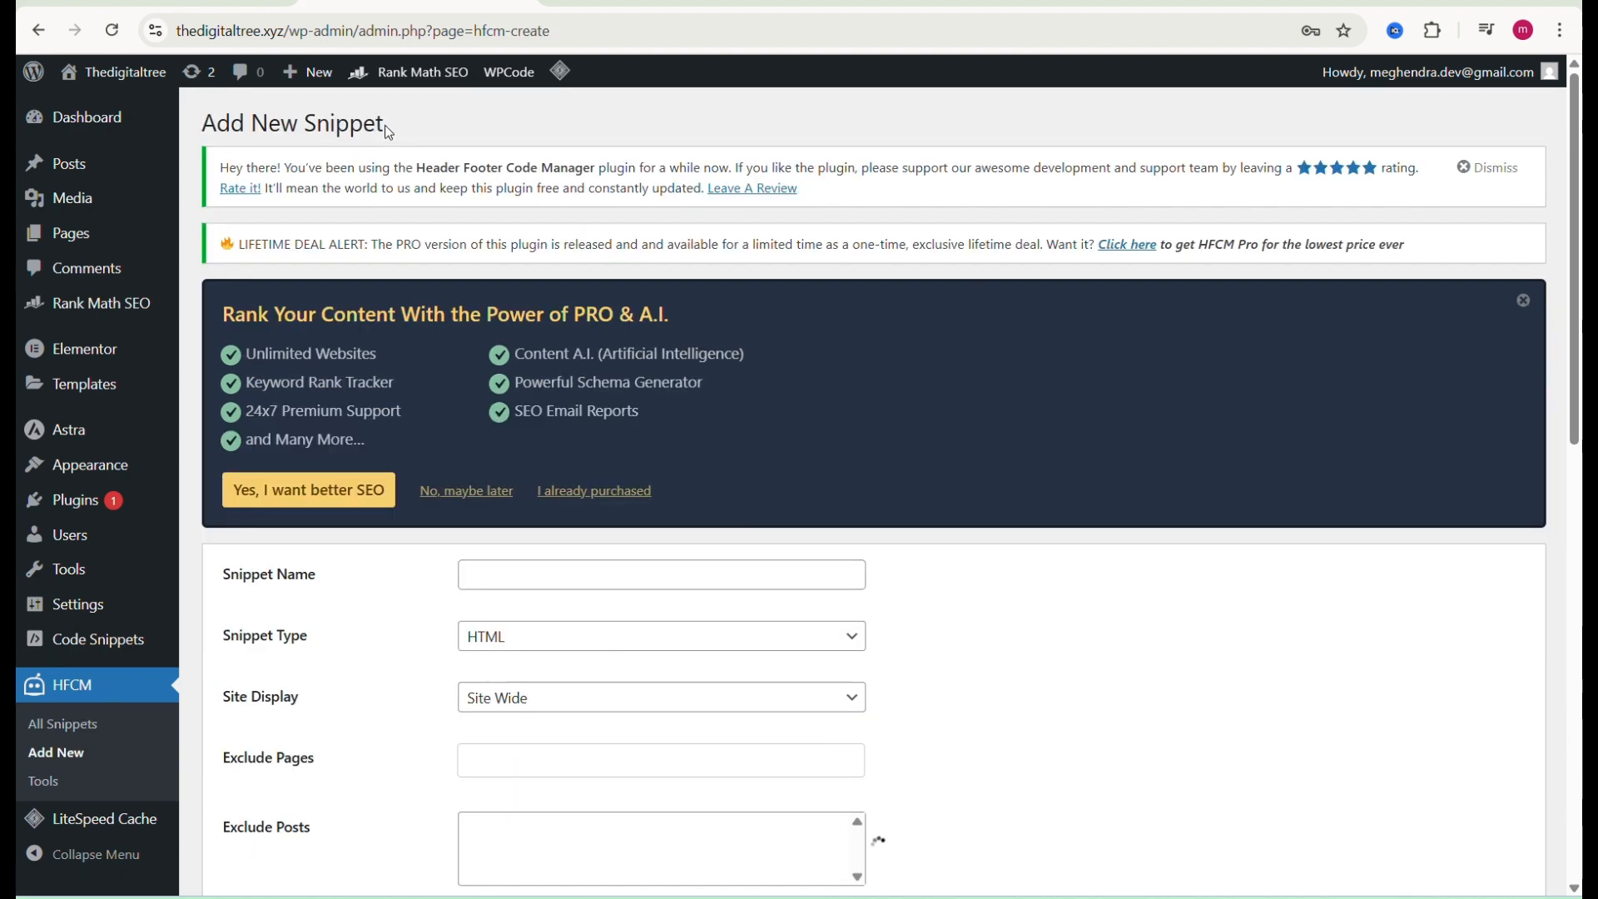
# Step: Name the snippet google tag manager and set Site Display to Site Wide
pyautogui.scroll(-3, 428, 156)
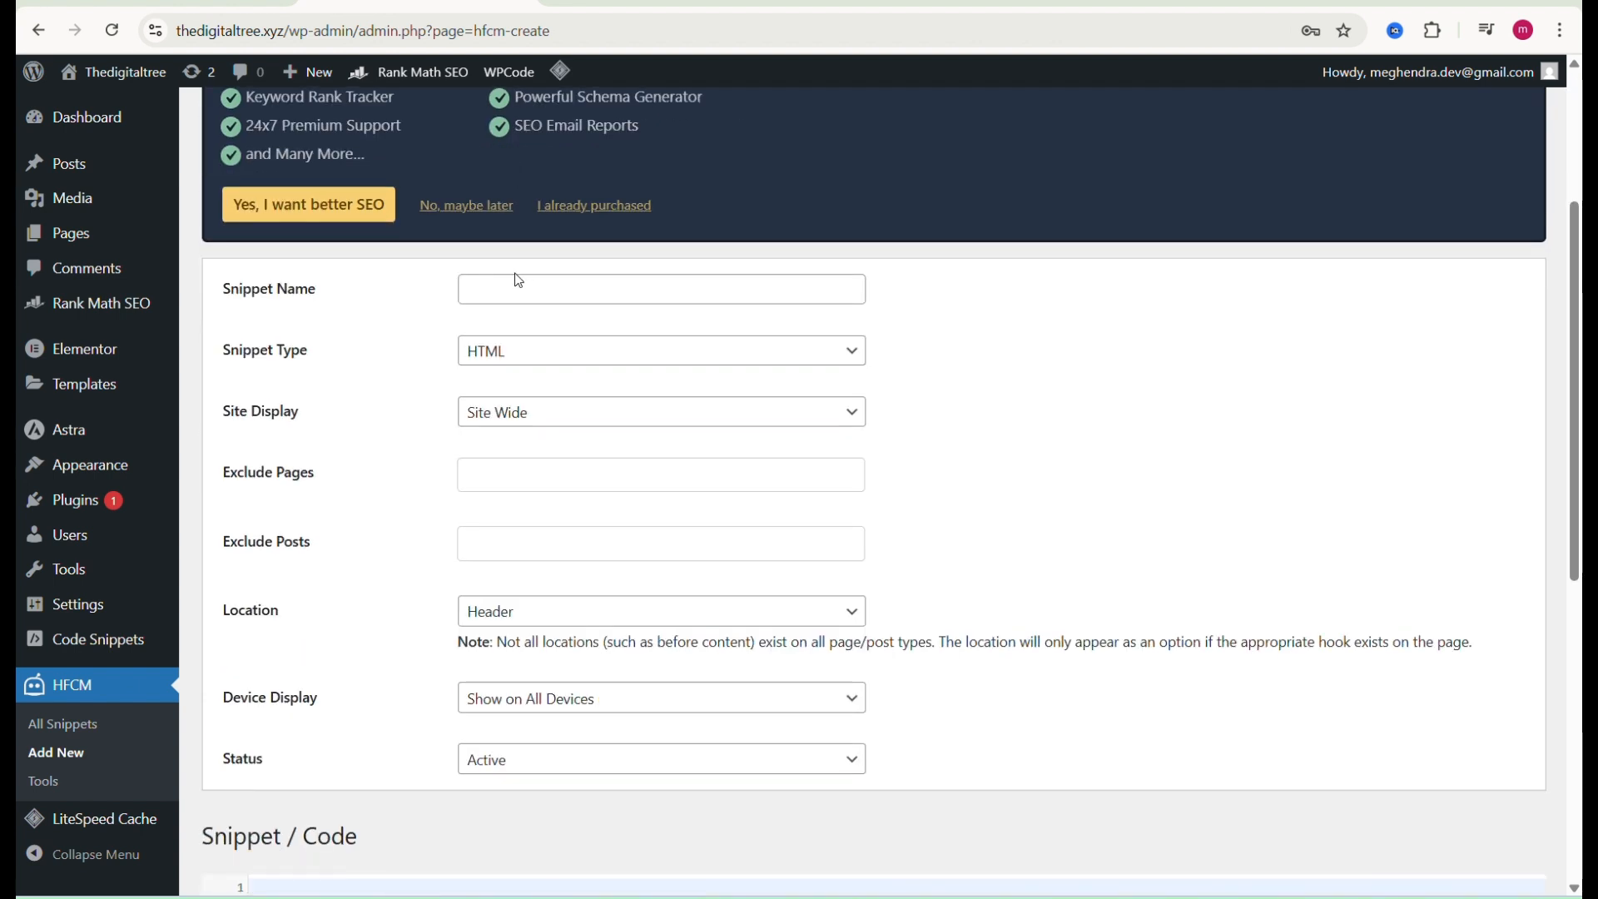
pyautogui.click(518, 286)
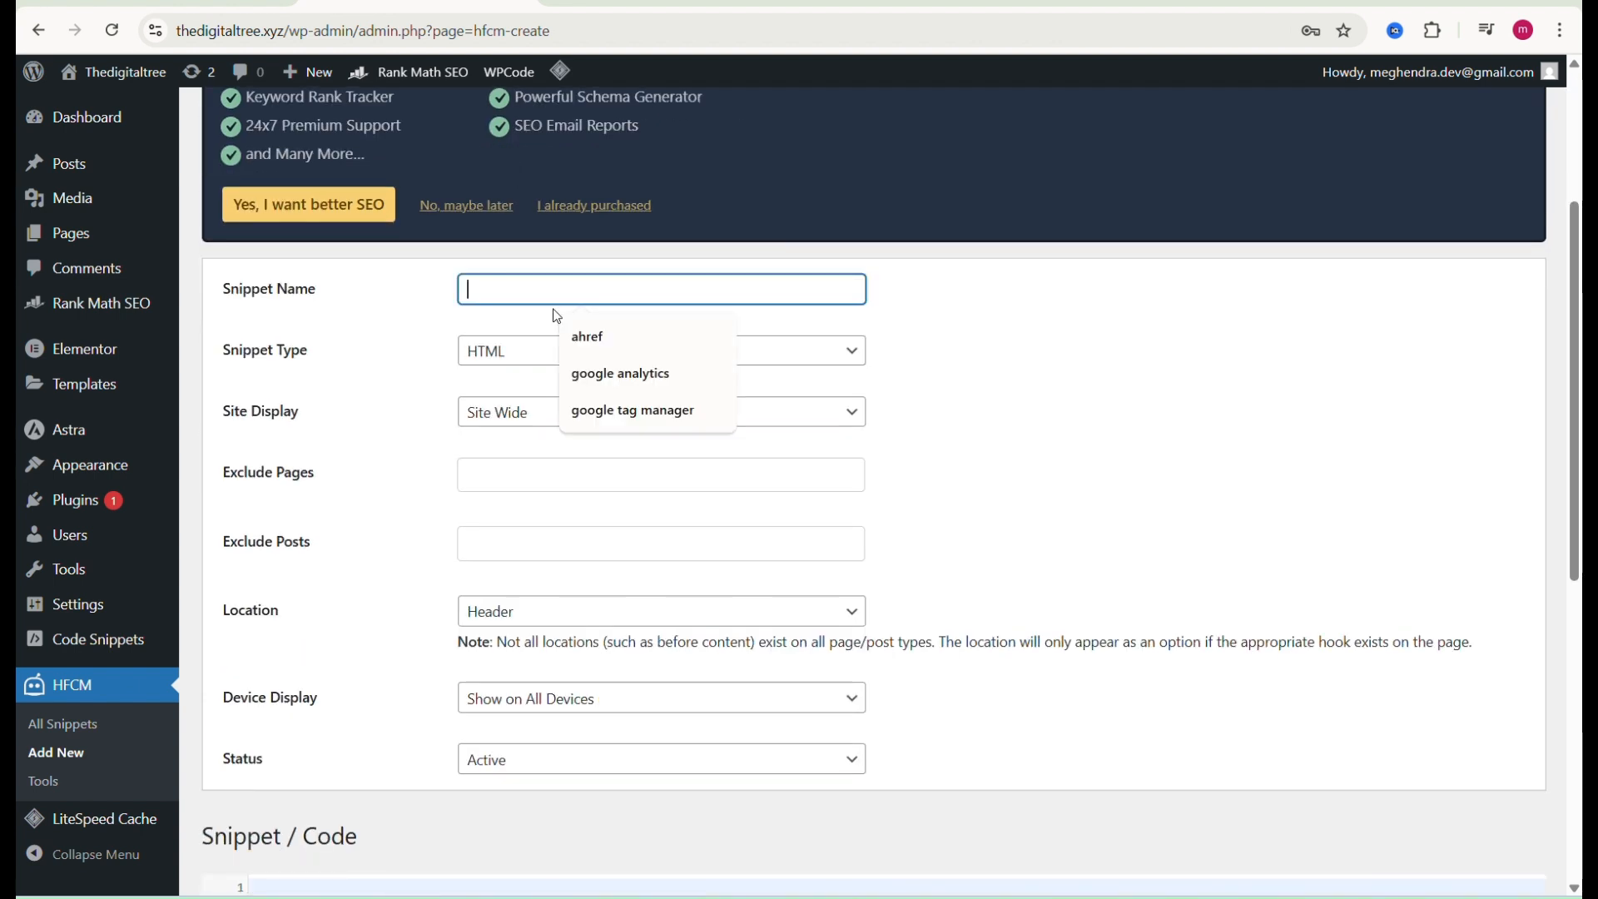
pyautogui.click(588, 414)
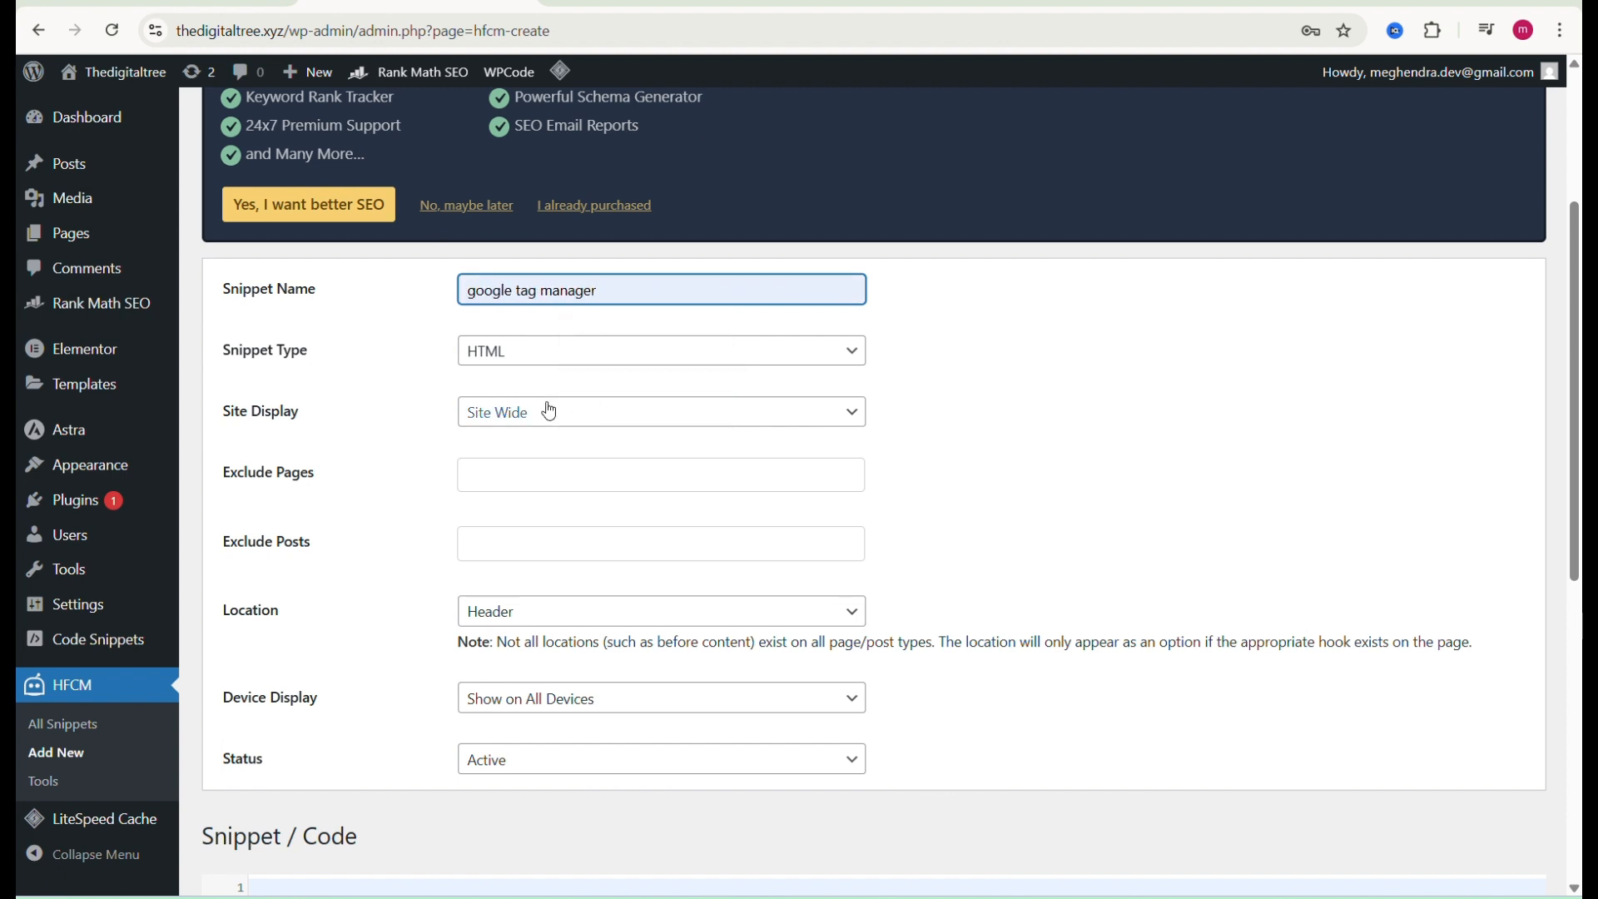
pyautogui.click(545, 413)
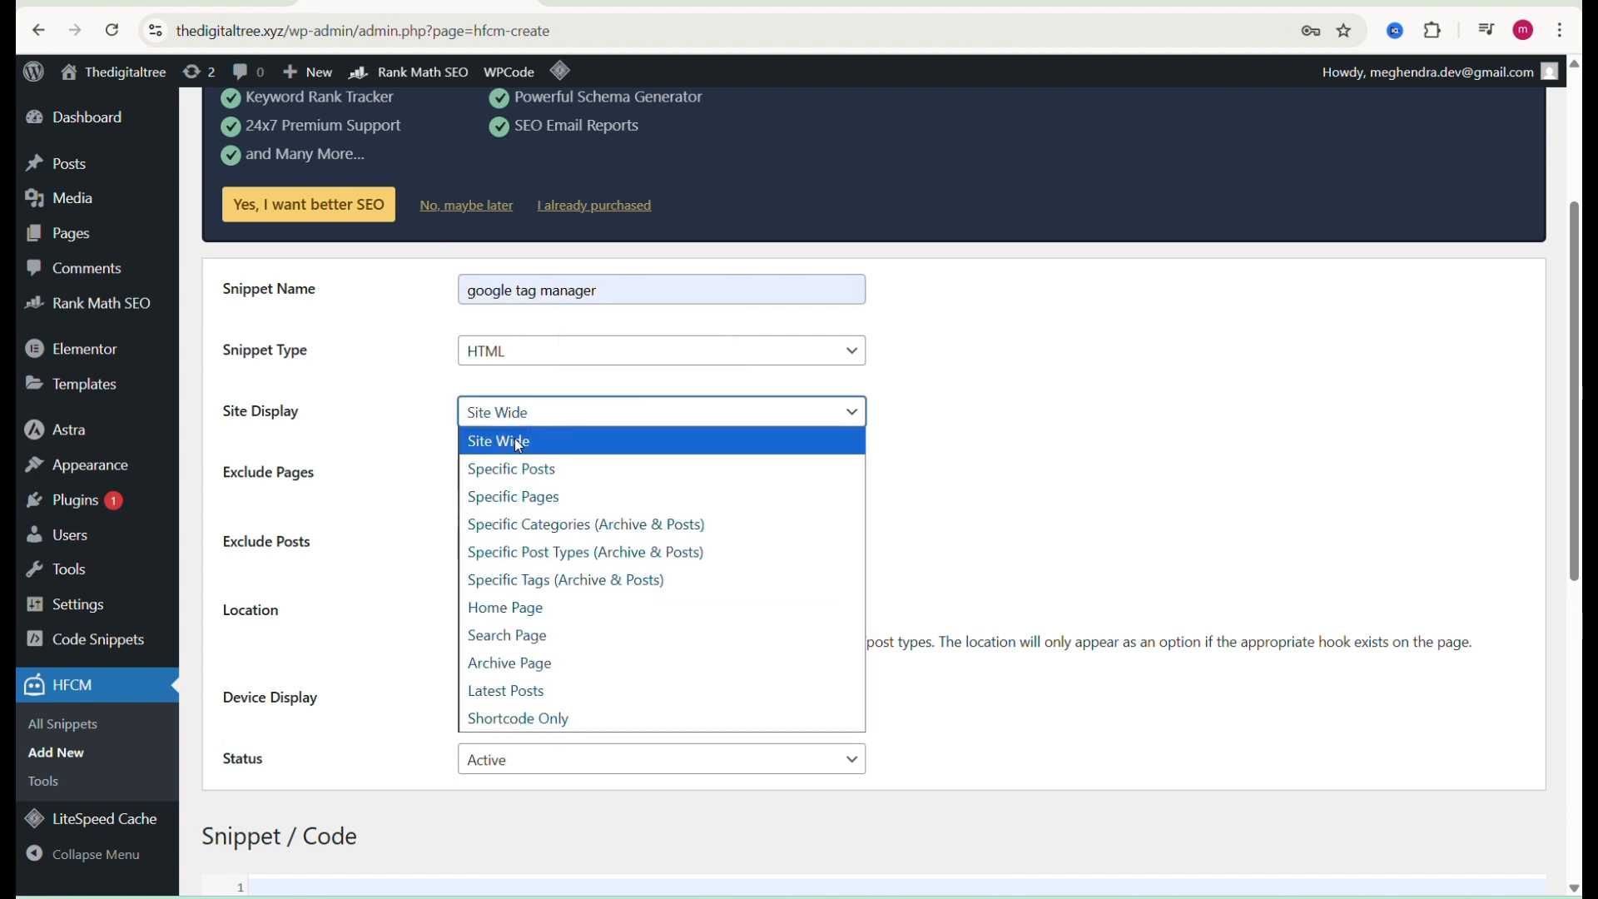
pyautogui.click(519, 442)
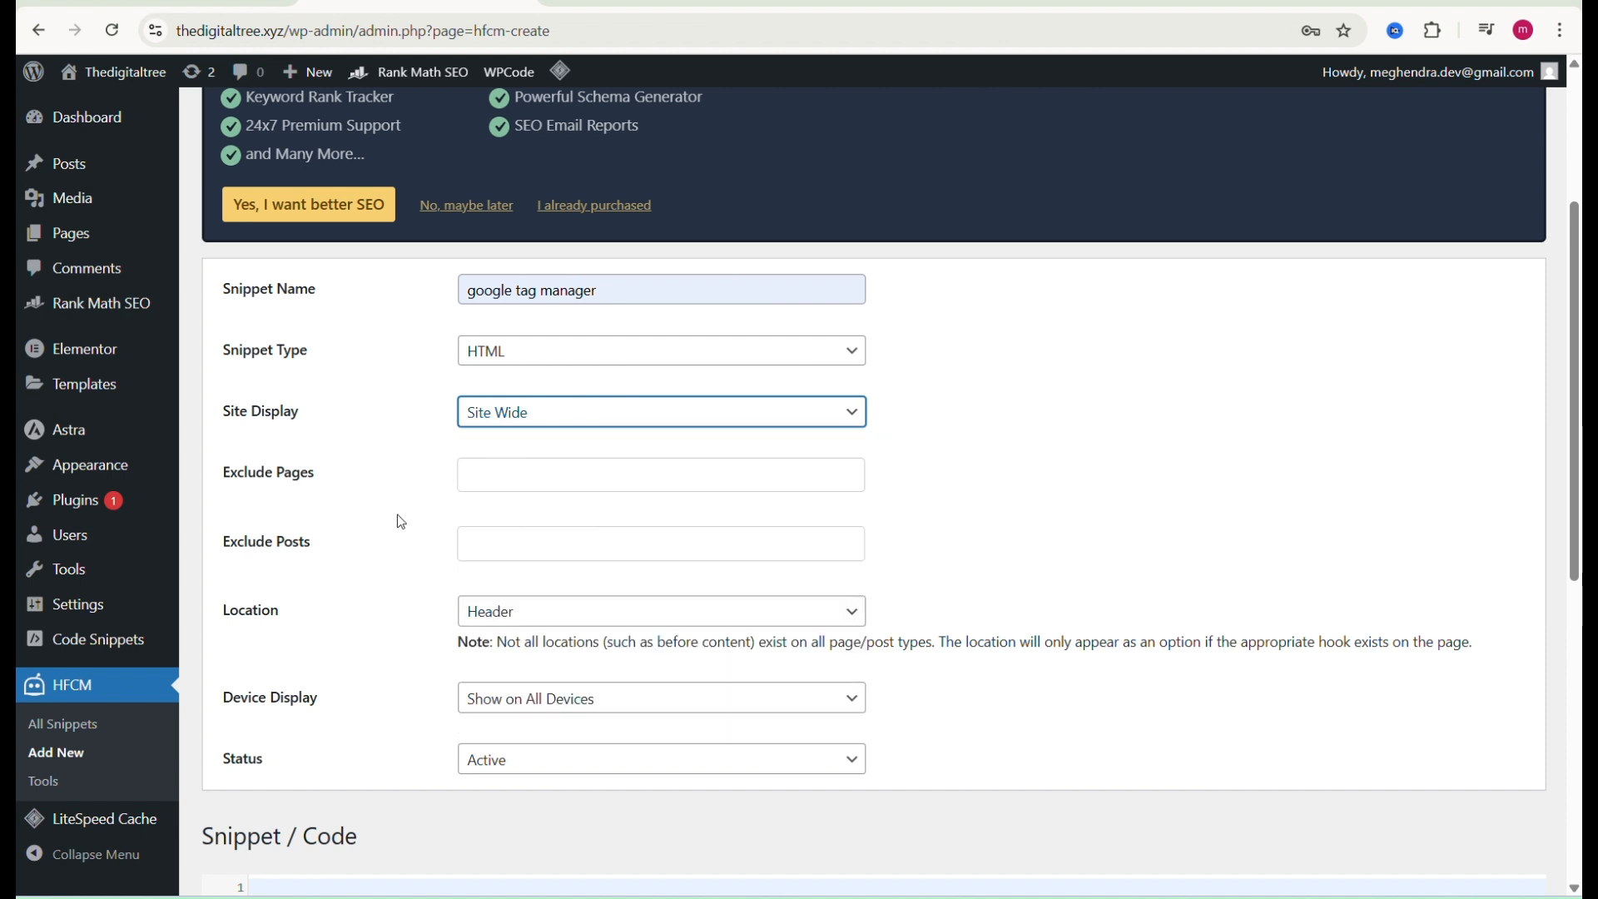
# Step: Keep the snippet's Location as Header, paste the copied head code into the Snippet / Code box, and save the snippet
pyautogui.scroll(-2, 399, 521)
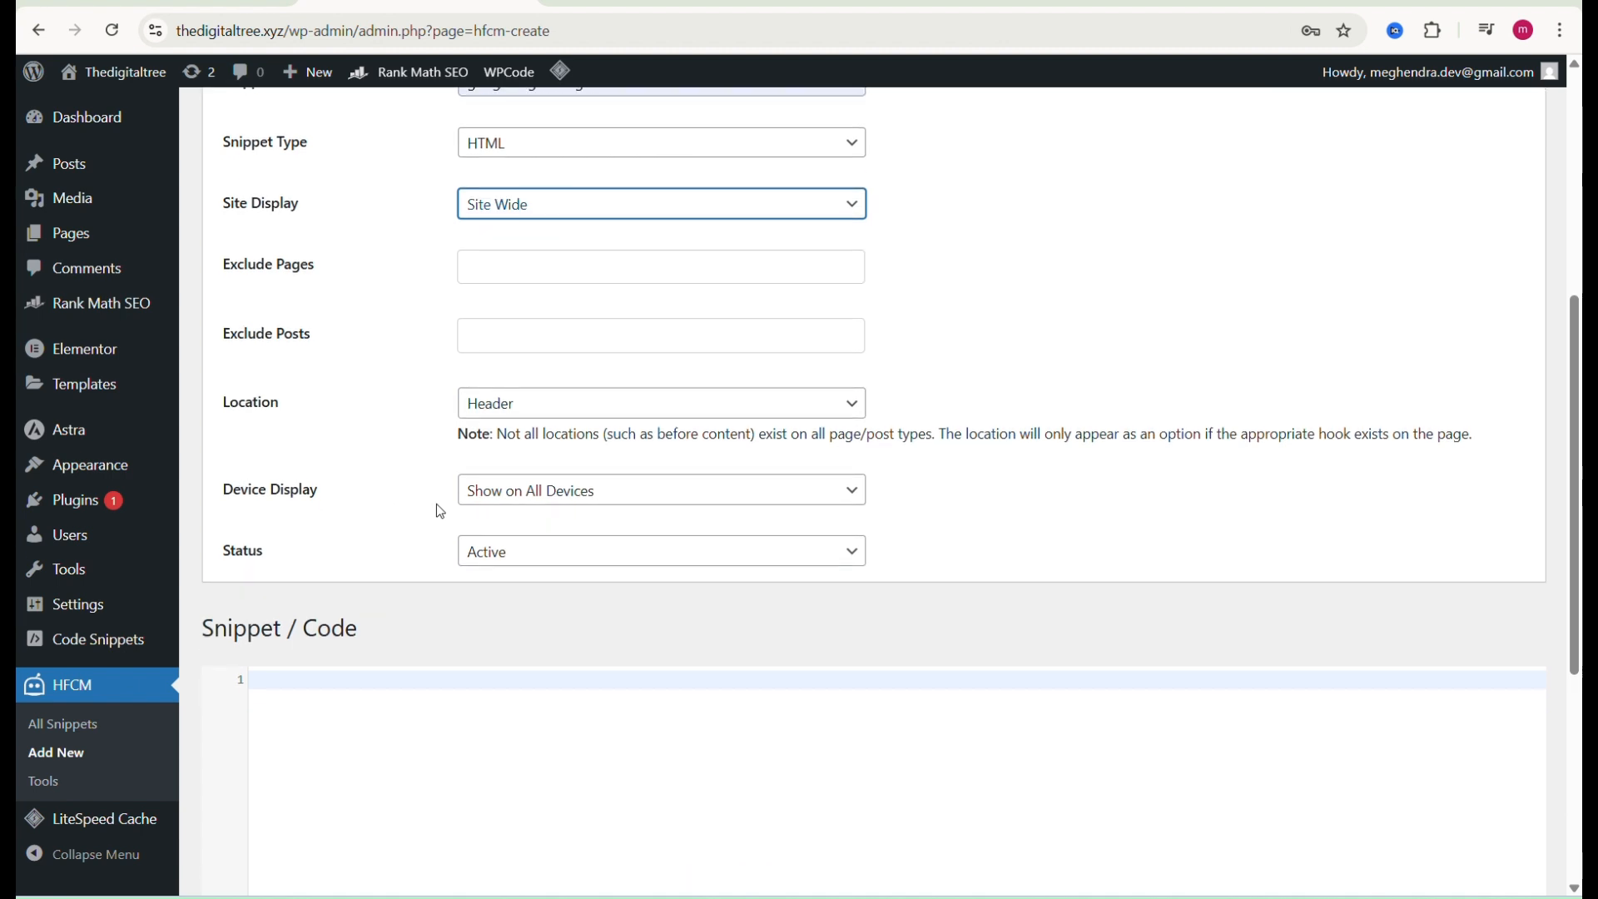
pyautogui.click(747, 418)
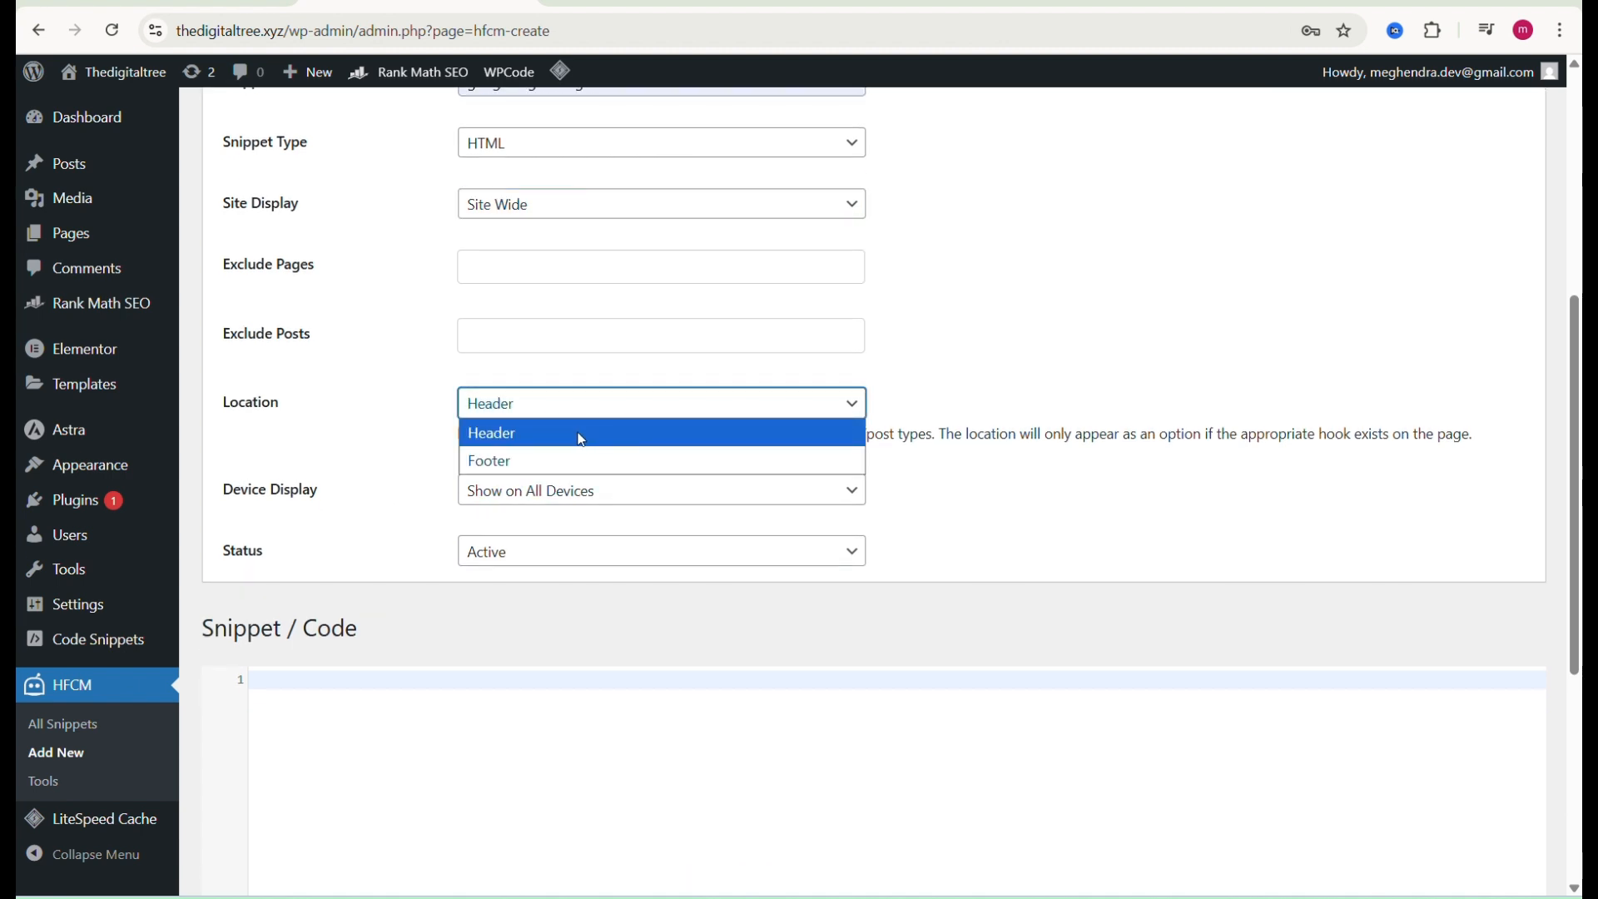
pyautogui.click(747, 421)
pyautogui.click(431, 691)
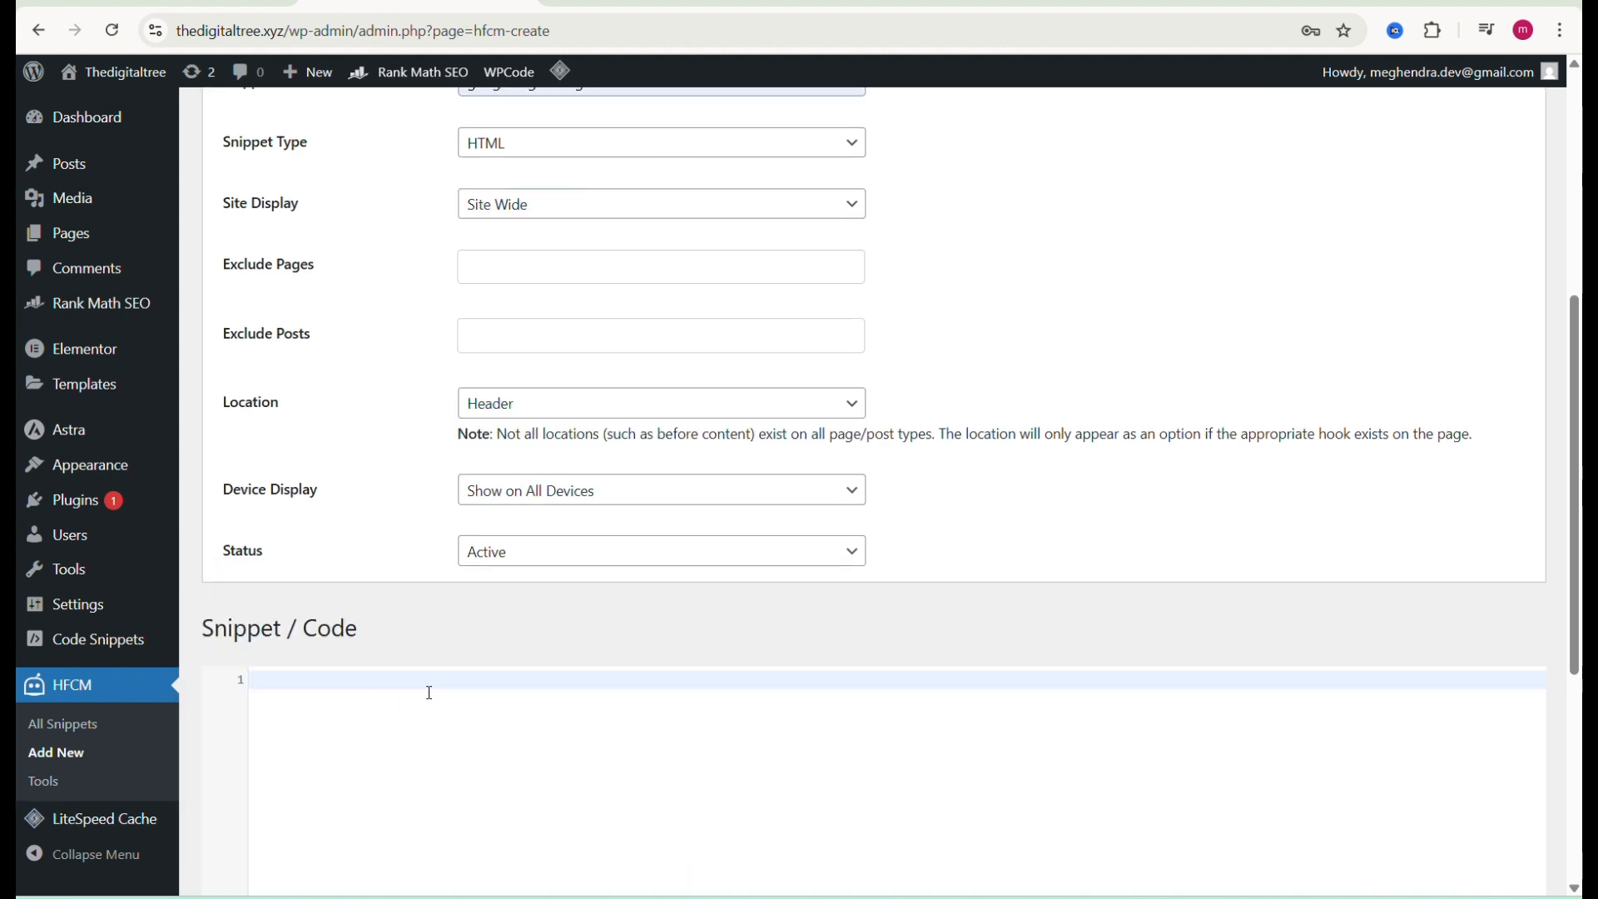
pyautogui.write("<!-- Google Tag Manager --> <script>(function(w,d,s,l,i){w[l]=w[l]||[];w[l].push({'gtm.start': new Date().getTime(),event:'gtm.js'});var f=d.getElementsByTagName(s)[0], j=d.createElement(s),dl=l!='dataLayer'?'&l='+l:'';j.async=true;j.src= 'https://www.googletagmanager.com/gtm.js?id='+i+dl;f.parentNode.insertBefore(j,f); })(window,document,'script','dataLayer','GTM-PZKH478T');</script> <!-- End Google Tag Manager -->")
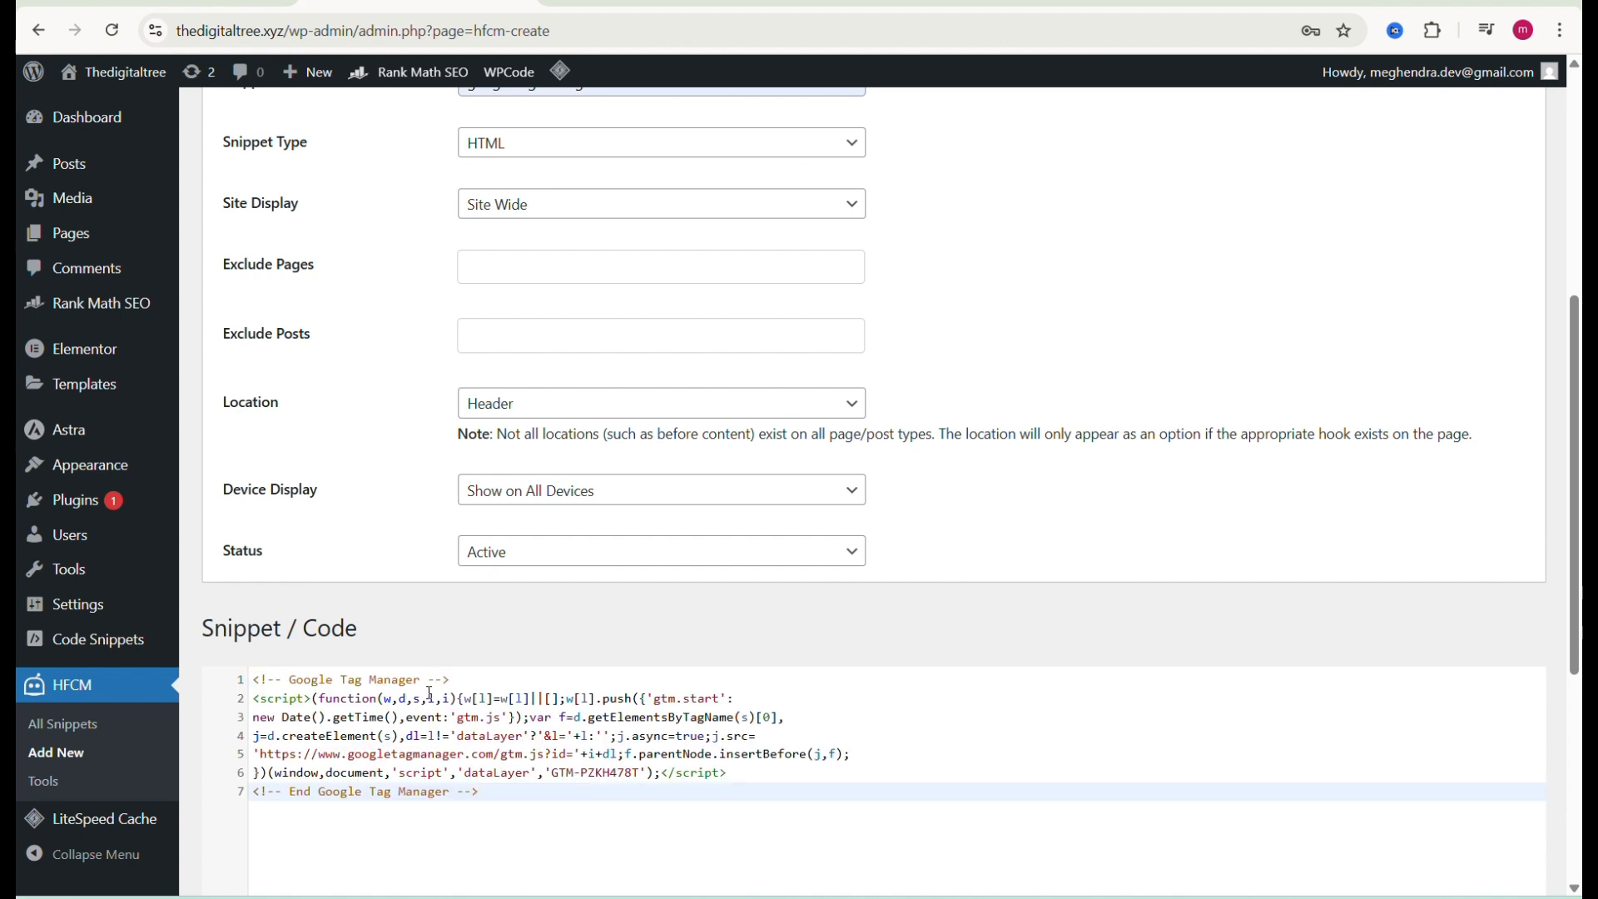
pyautogui.scroll(-5, 387, 504)
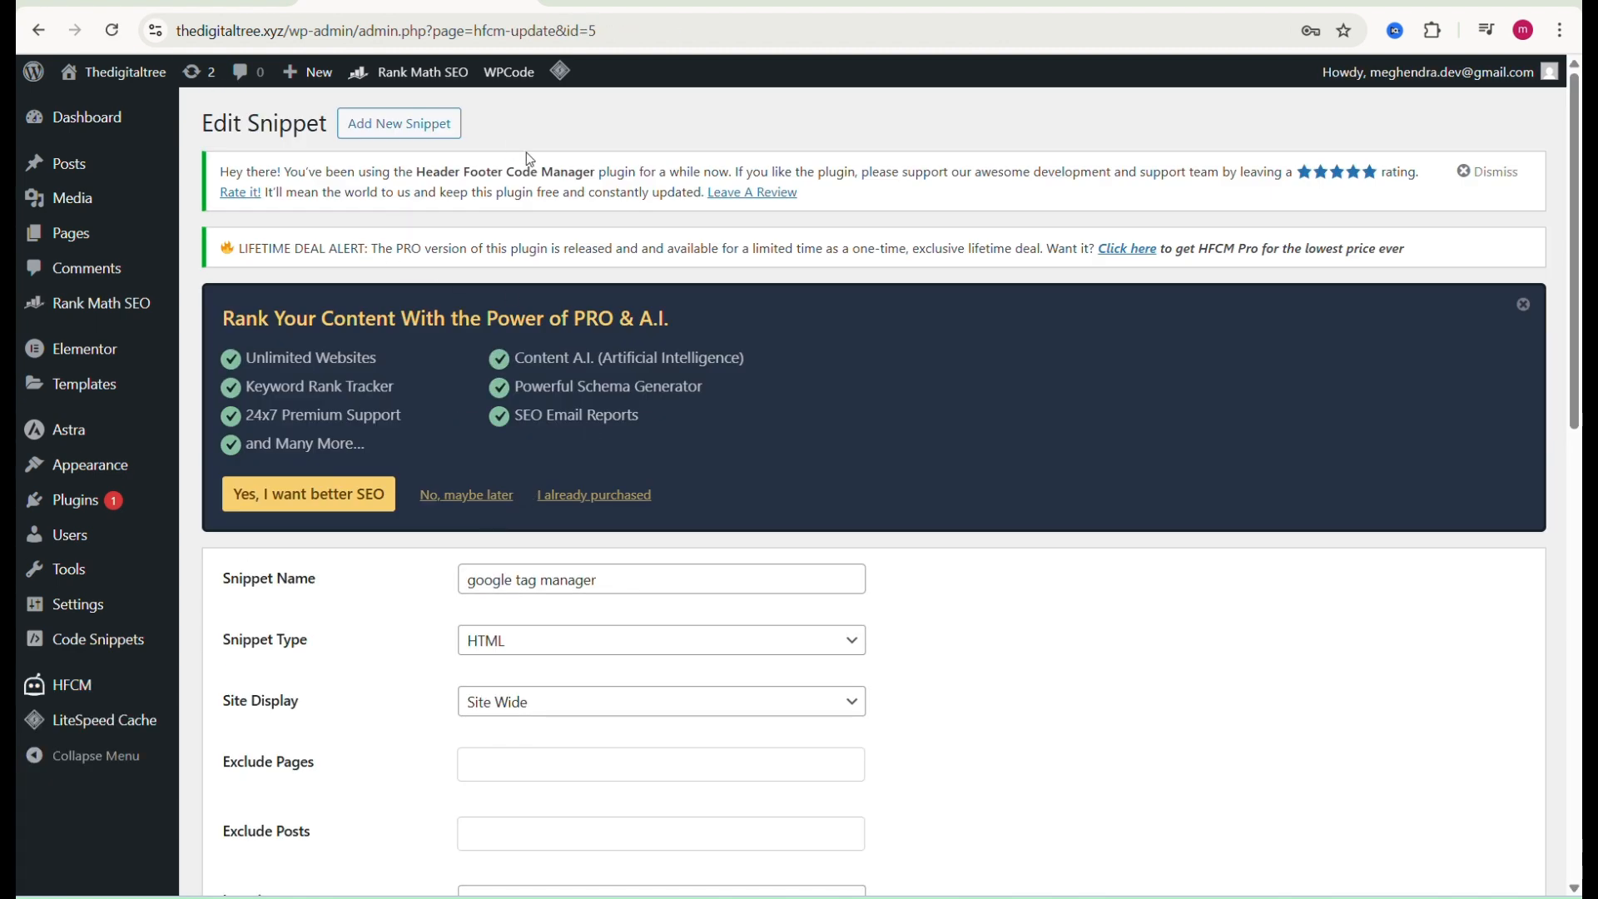
# Step: Copy the body noscript snippet from the Google Tag Manager install dialog and return to the WordPress tab
pyautogui.click(242, 3)
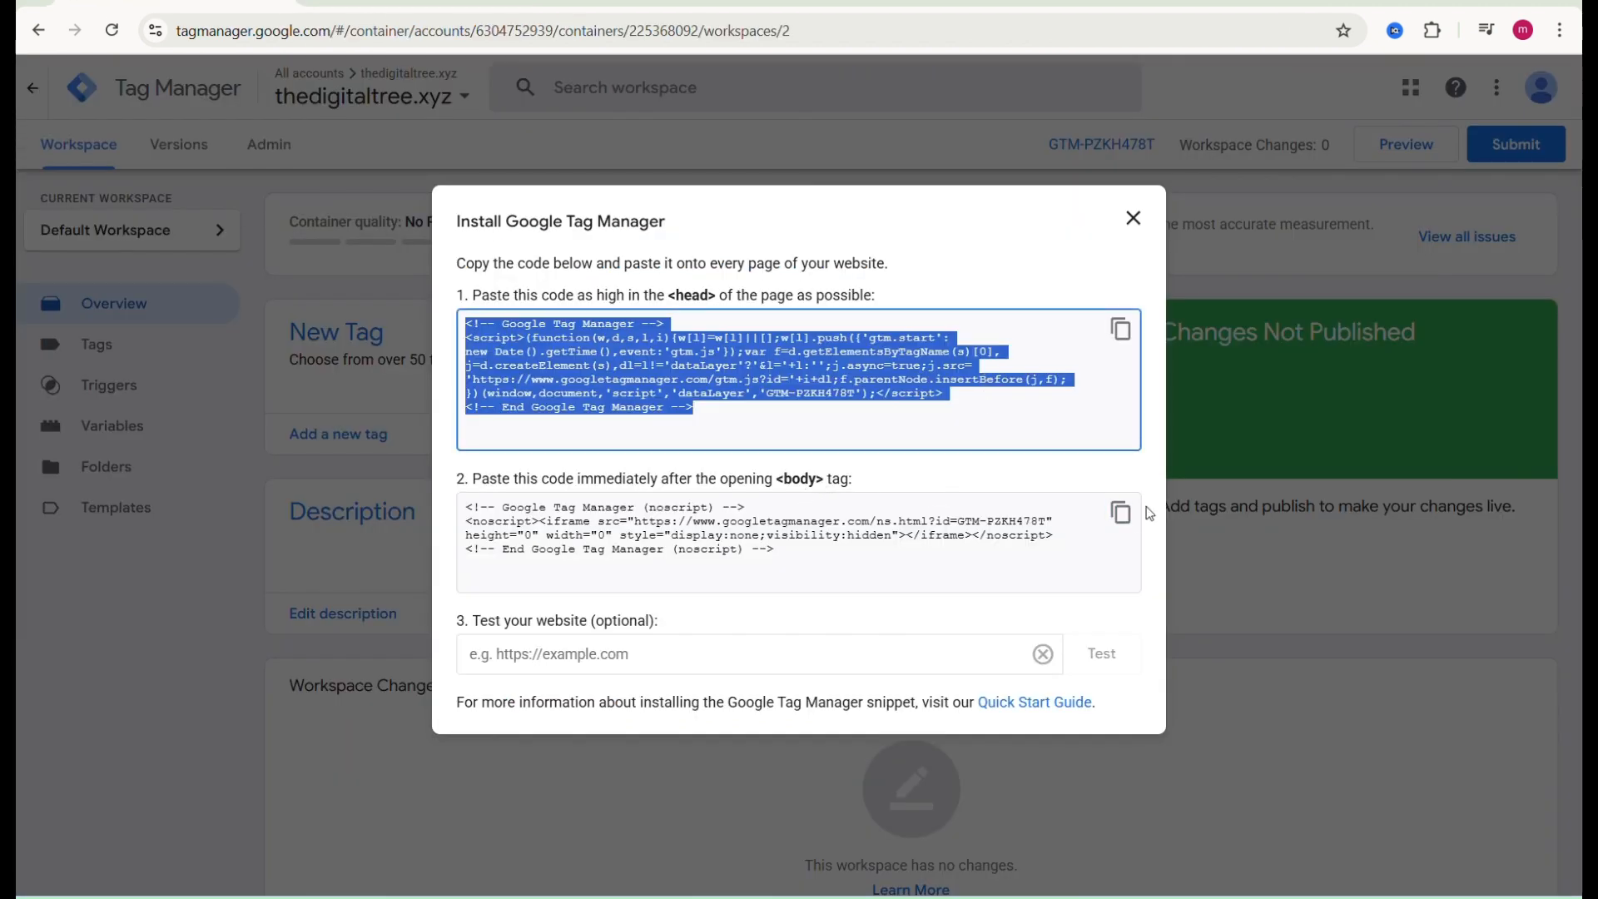
pyautogui.click(1121, 512)
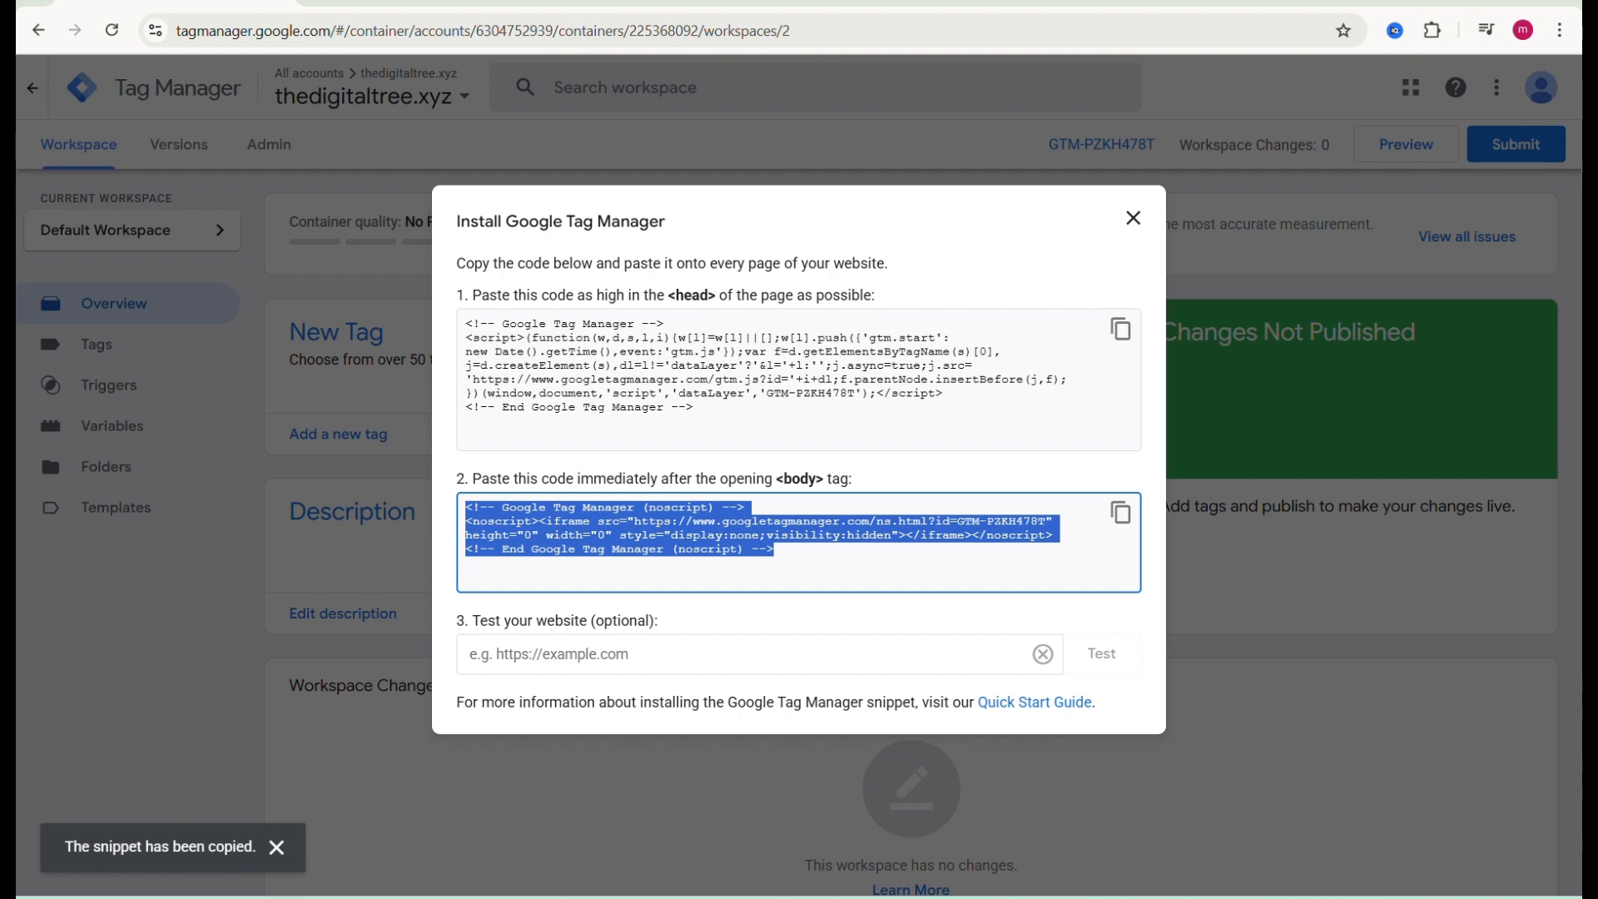
pyautogui.click(364, 10)
# Step: Change the snippet's Location to Footer, replace its code with the body noscript snippet, and update it
pyautogui.scroll(-5, 565, 525)
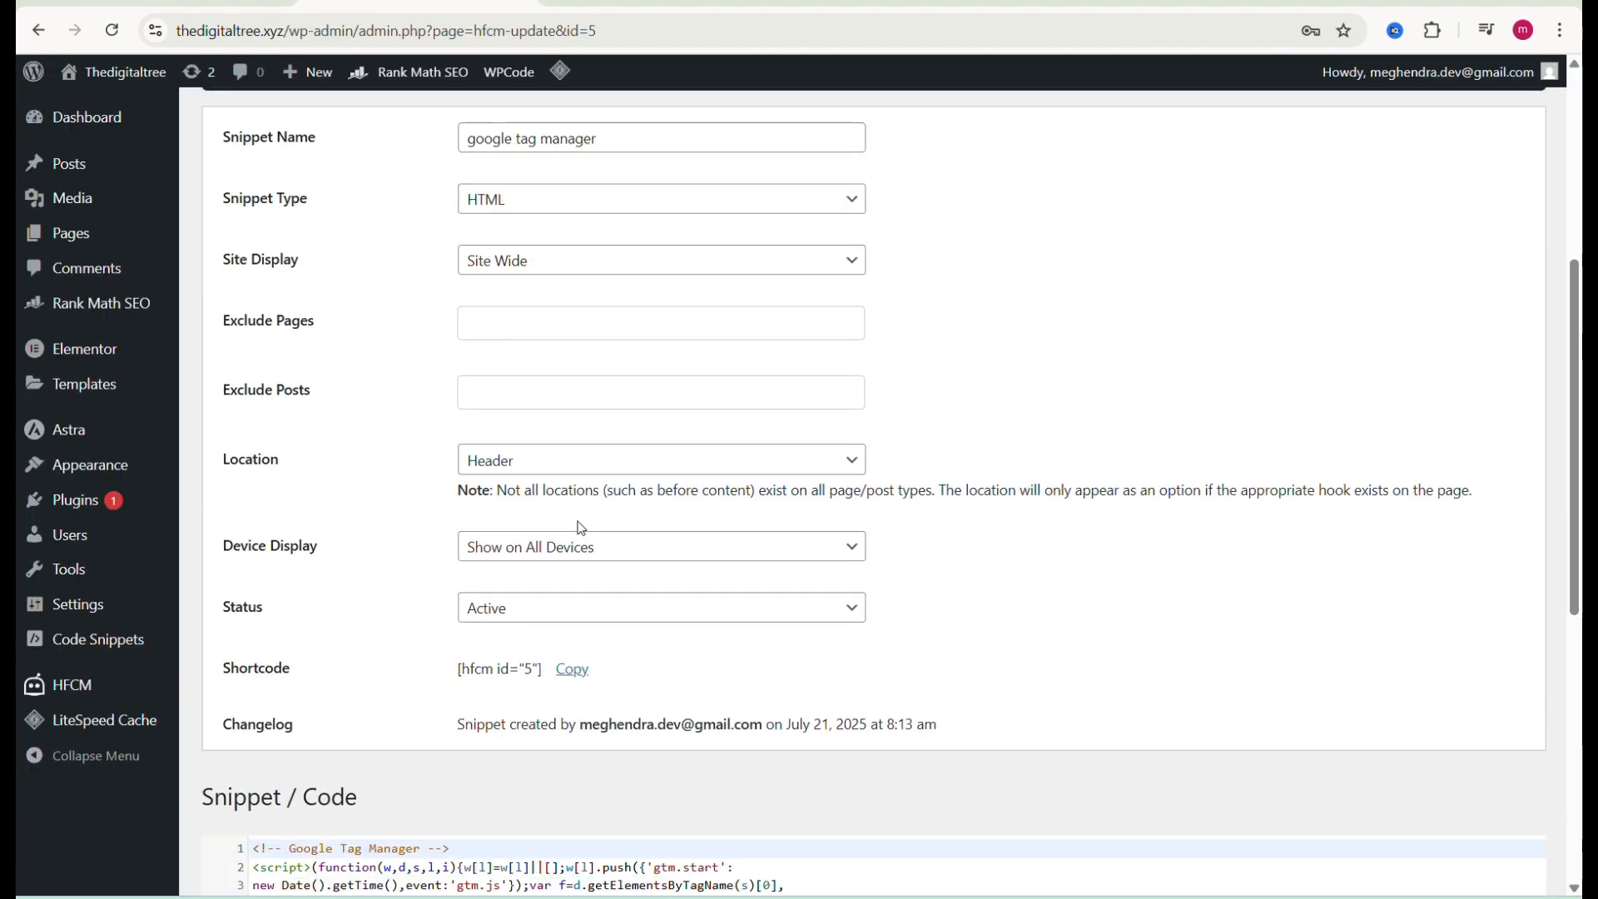
pyautogui.click(827, 473)
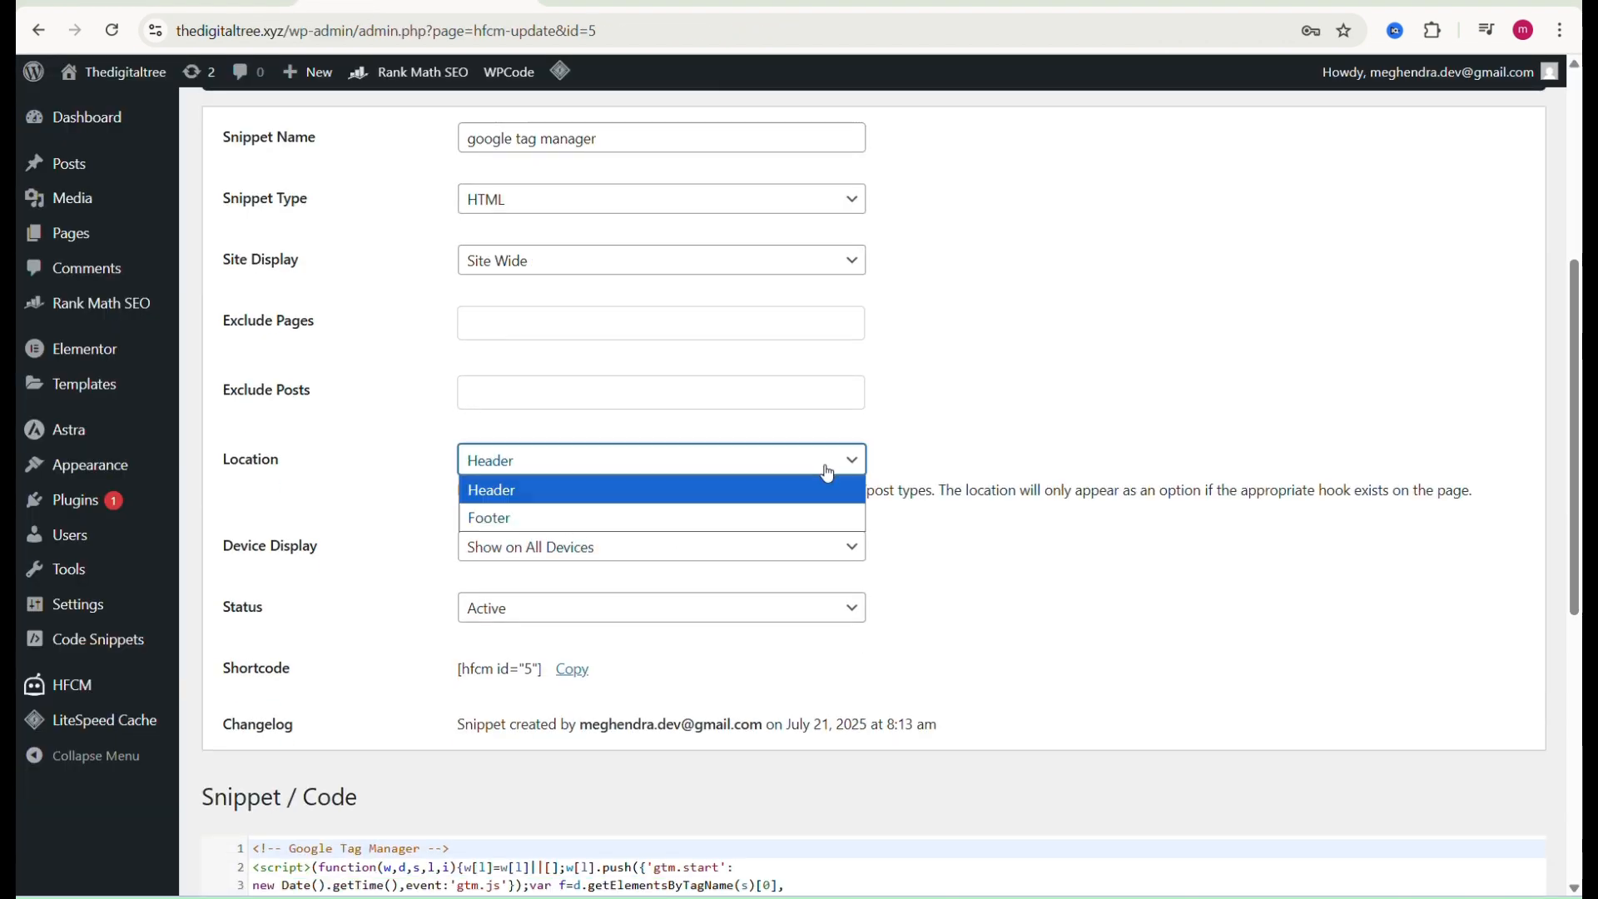
pyautogui.click(585, 518)
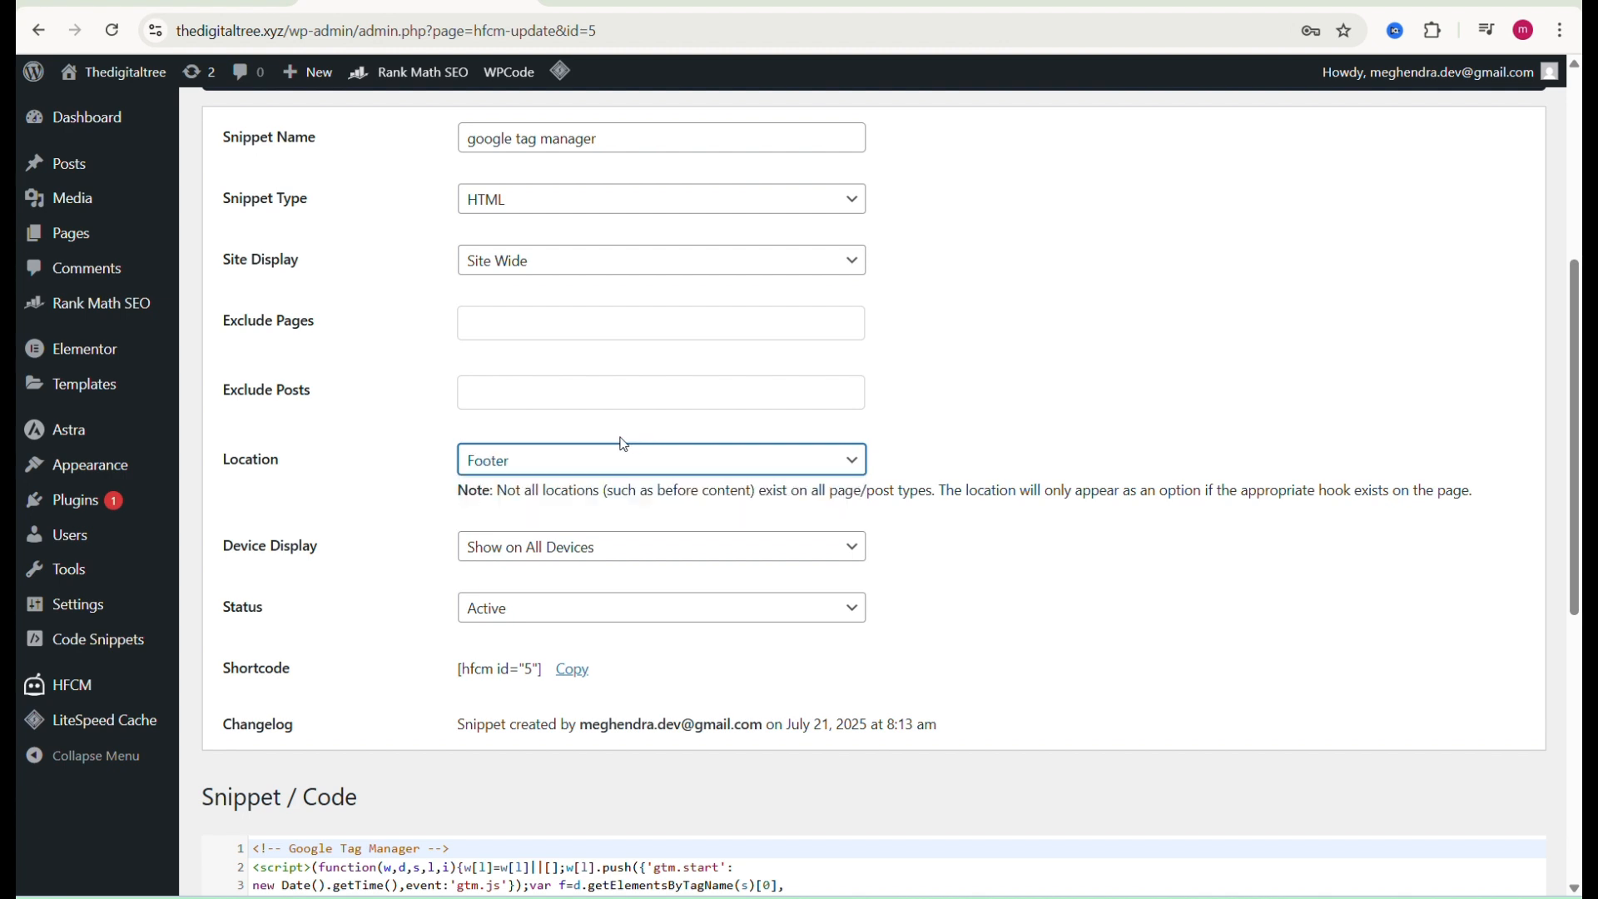
pyautogui.scroll(-4, 617, 443)
pyautogui.click(346, 661)
pyautogui.hotkey('ctrl', 'a')
pyautogui.press('BackSpace')
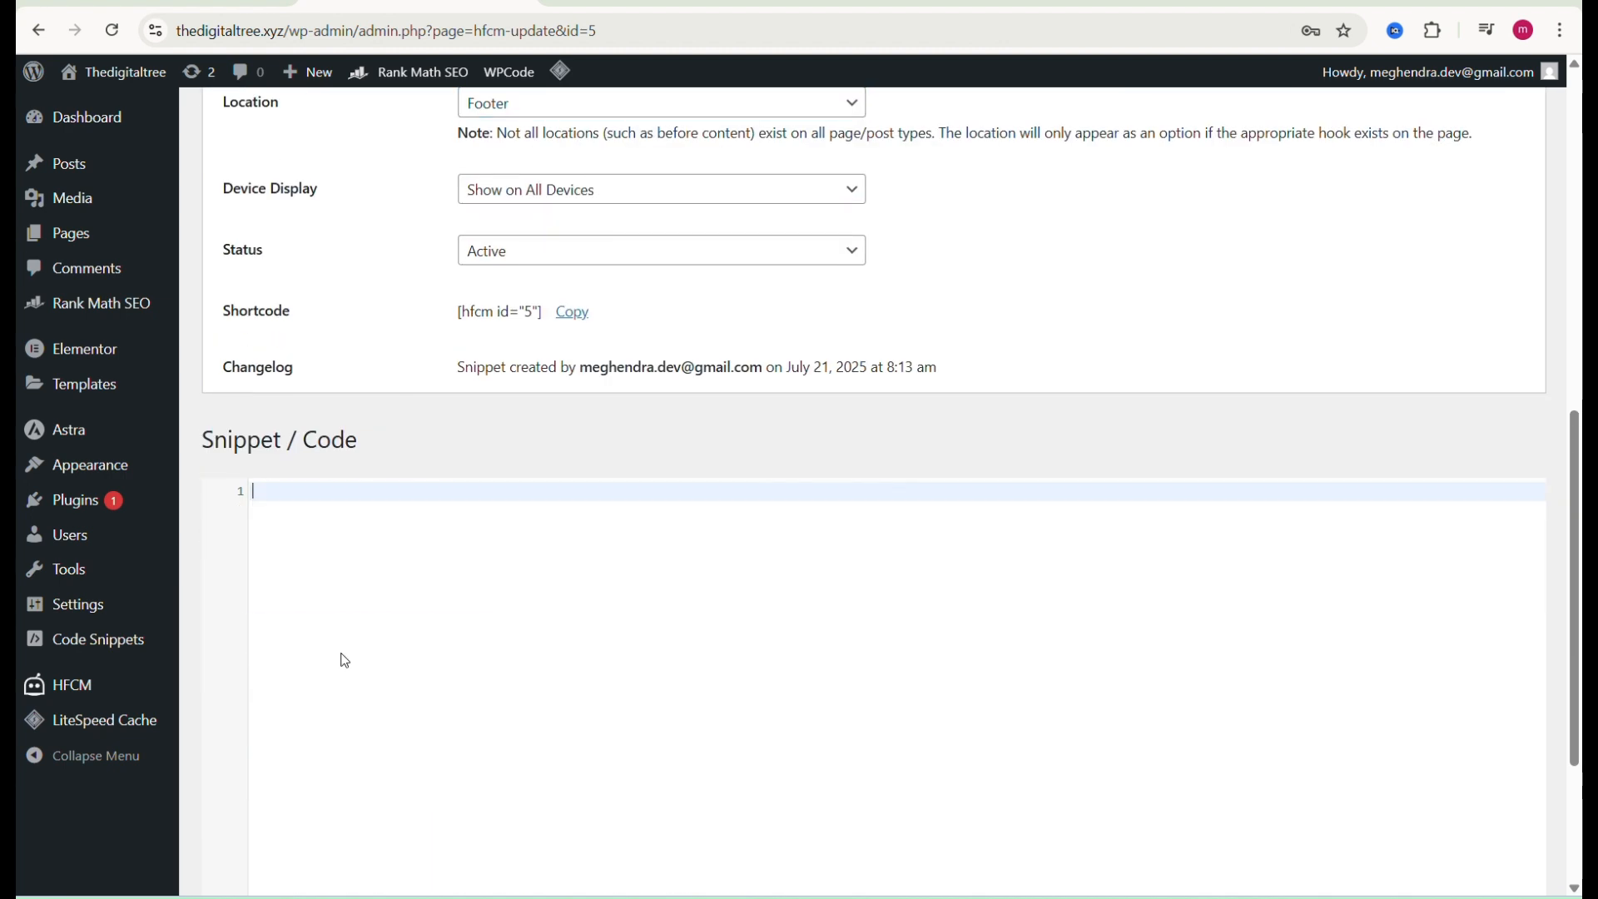
pyautogui.write('<!-- Google Tag Manager (noscript) --> <noscript><iframe src="https://www.googletagmanager.com/ns.html?id=GTM-PZKH478T" height="0" width="0" style="display:none;visibility:hidden"></iframe></noscript> <!-- End Google Tag Manager (noscript) -->')
pyautogui.scroll(-3, 358, 657)
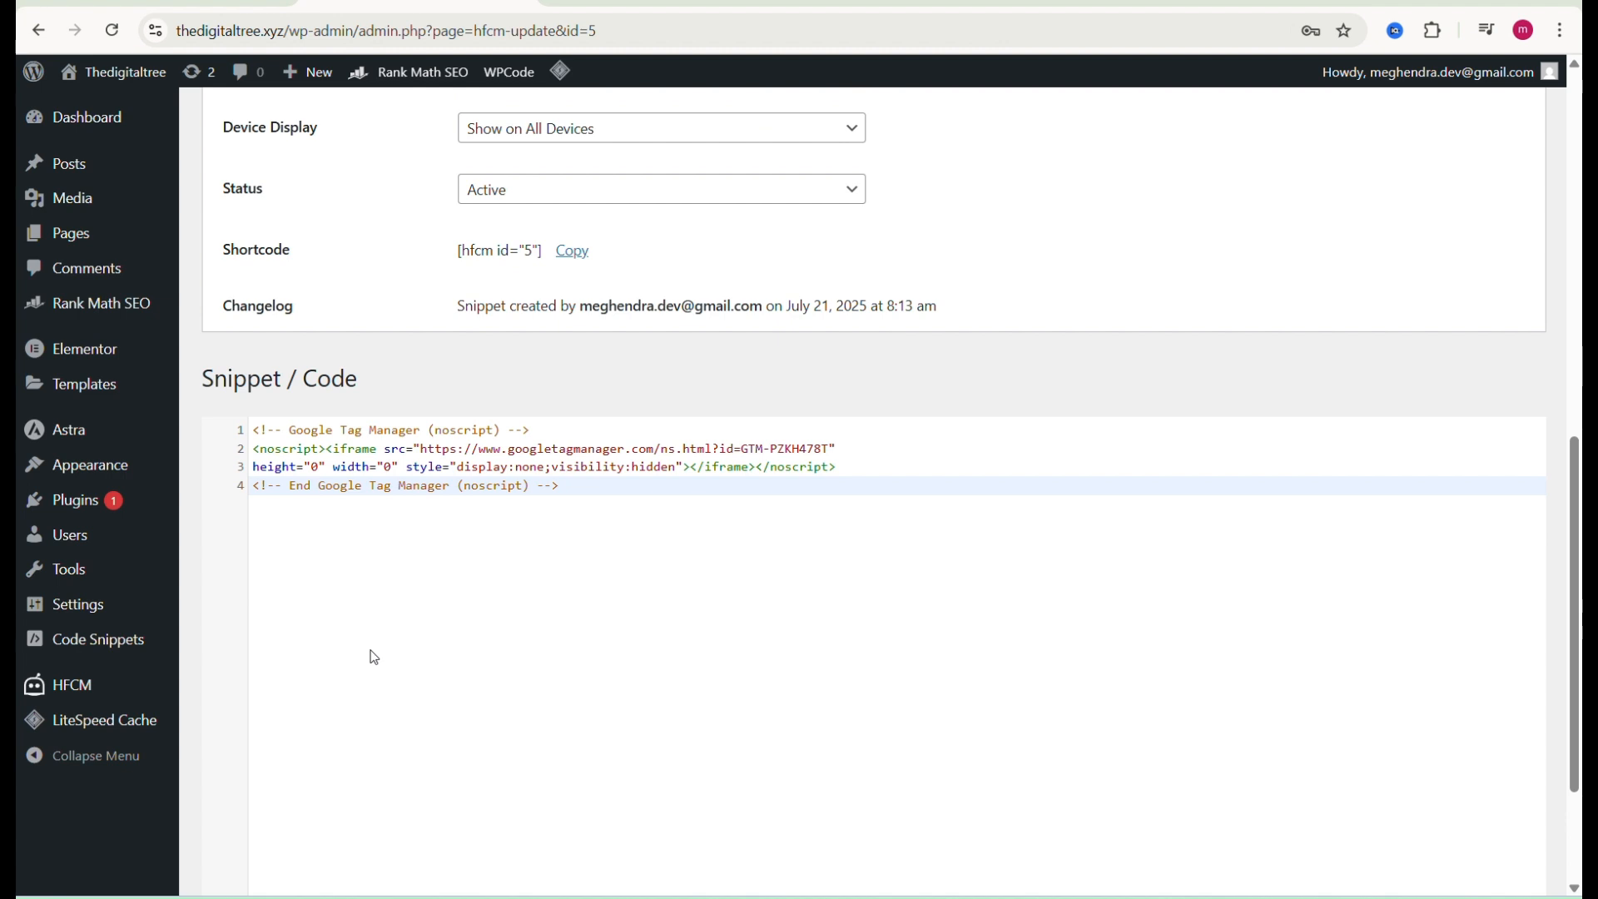
pyautogui.click(237, 815)
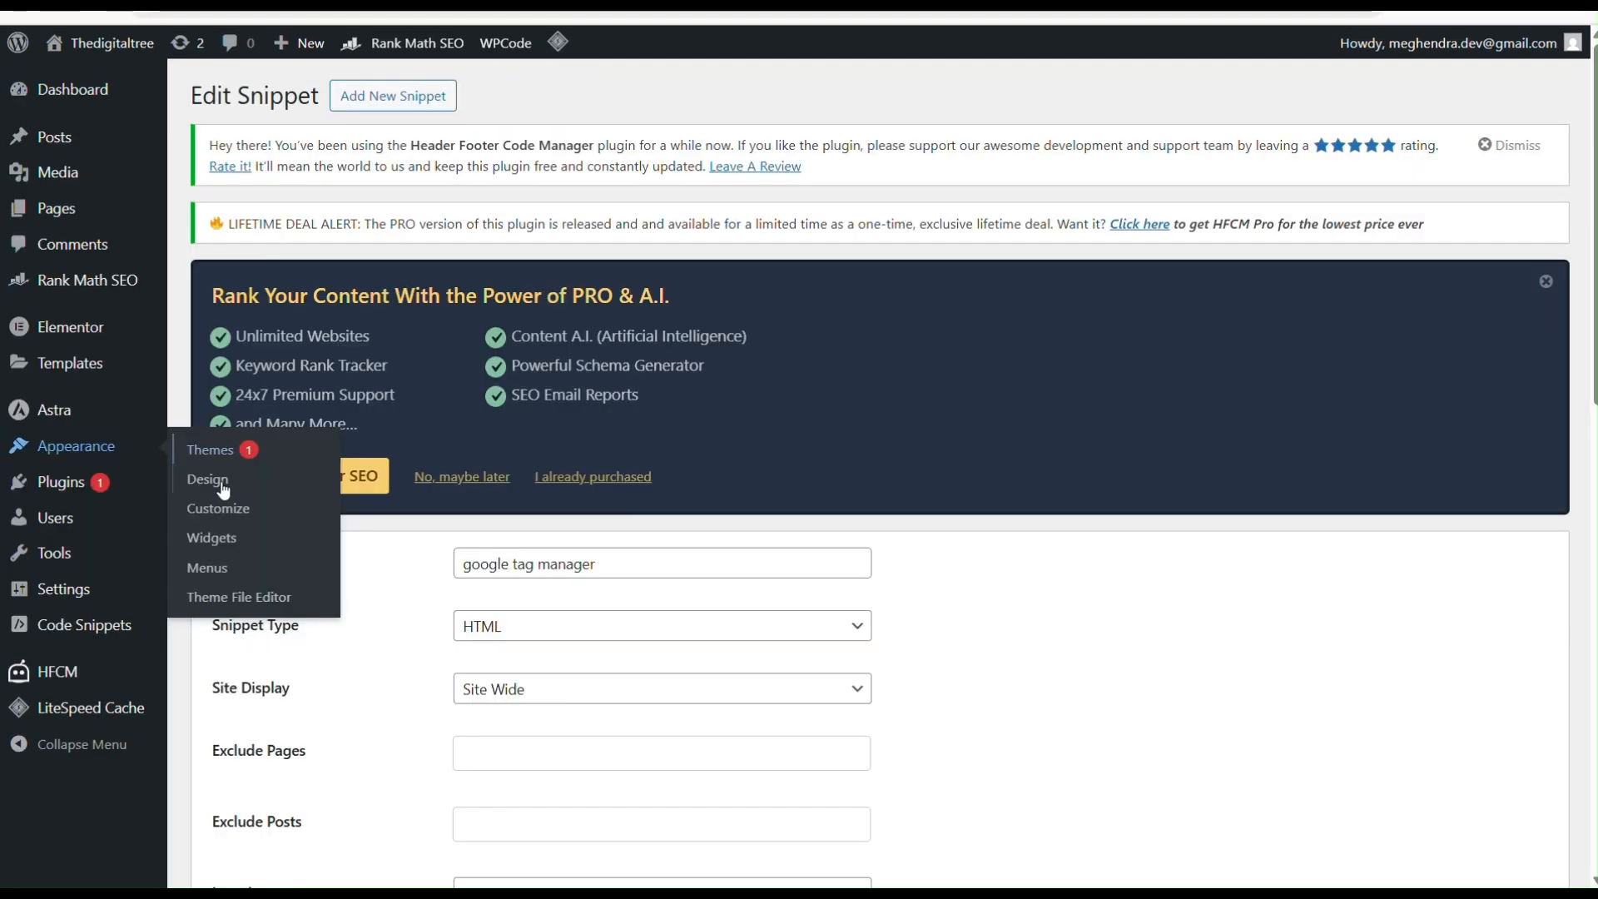
# Step: Open the Theme File Editor and scroll through the active Astra theme's style.css
pyautogui.click(222, 596)
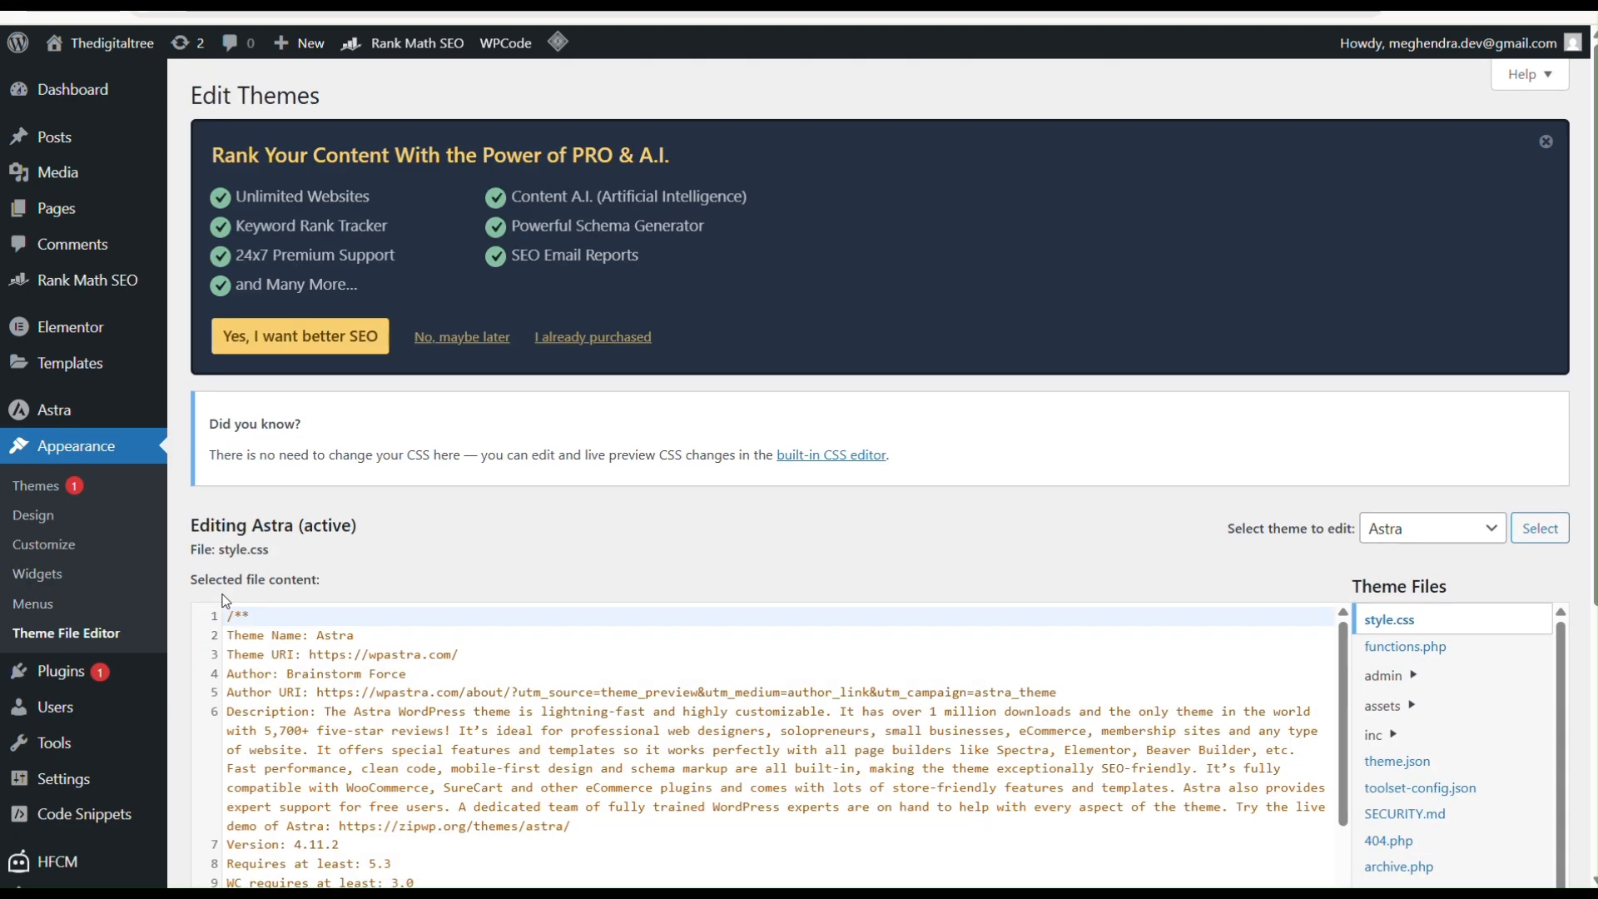
pyautogui.scroll(-5, 878, 704)
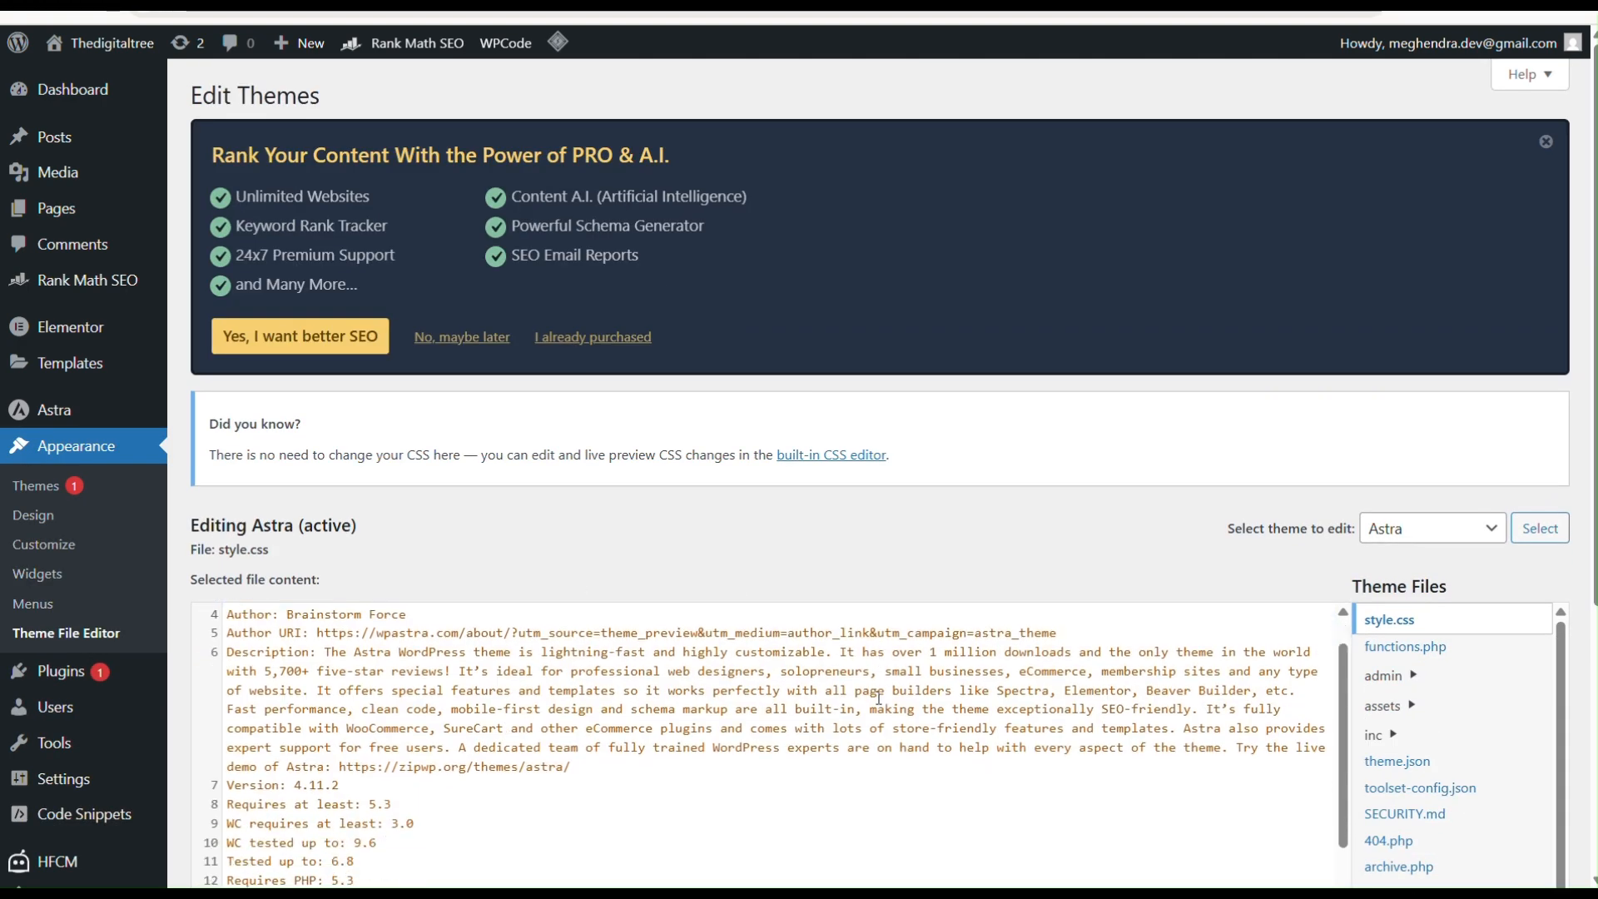
pyautogui.scroll(2, 879, 704)
pyautogui.scroll(-4, 901, 478)
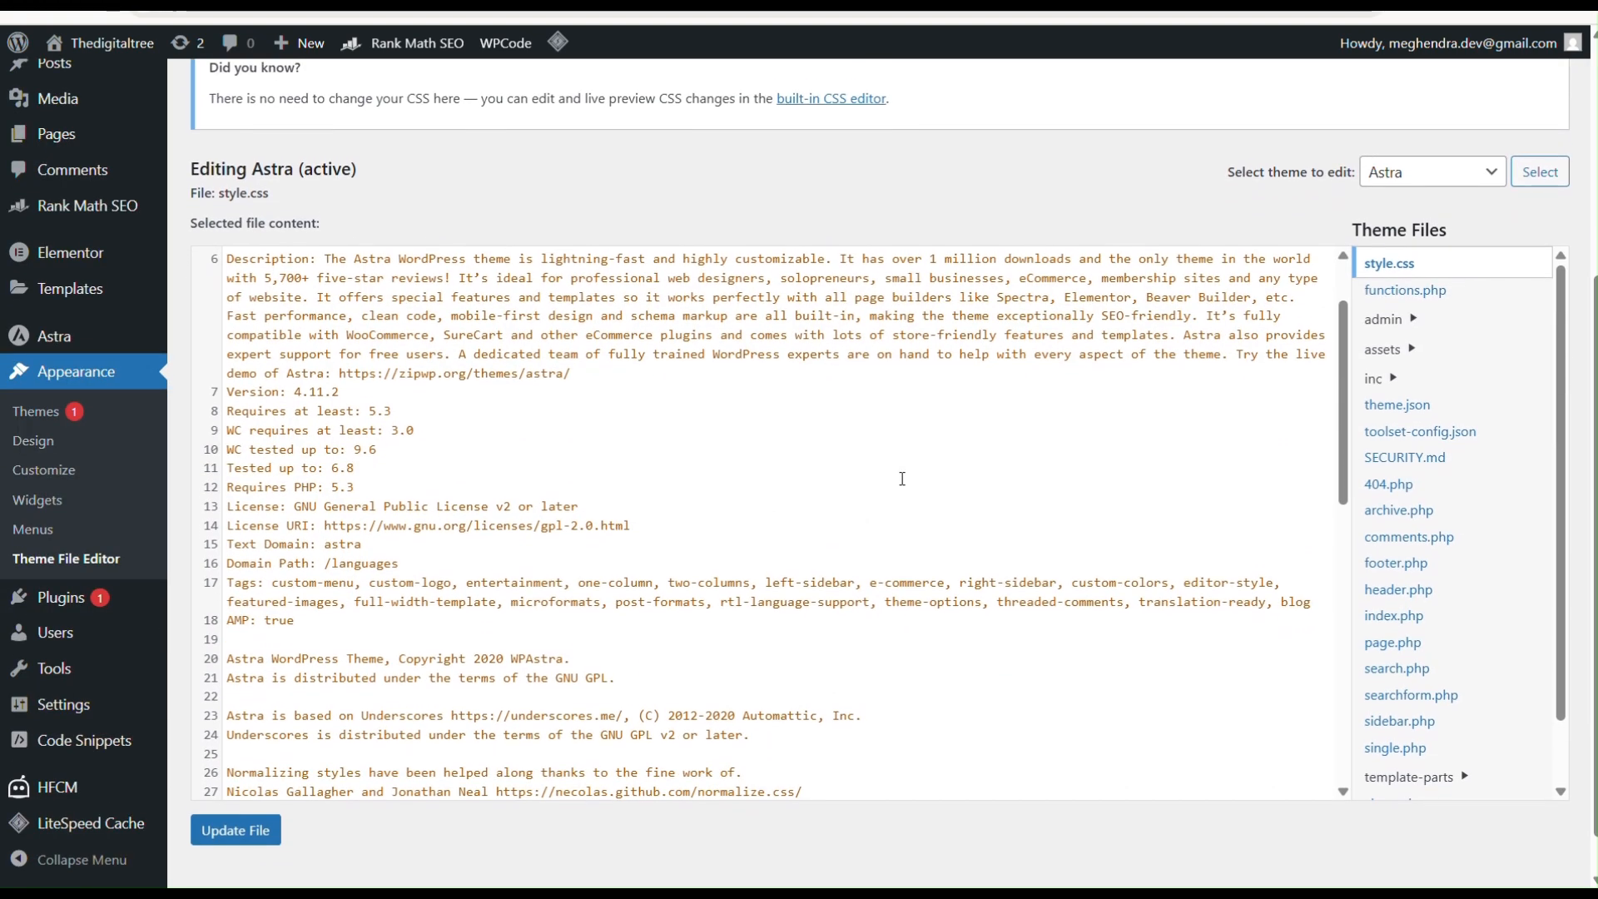
pyautogui.scroll(2, 1052, 371)
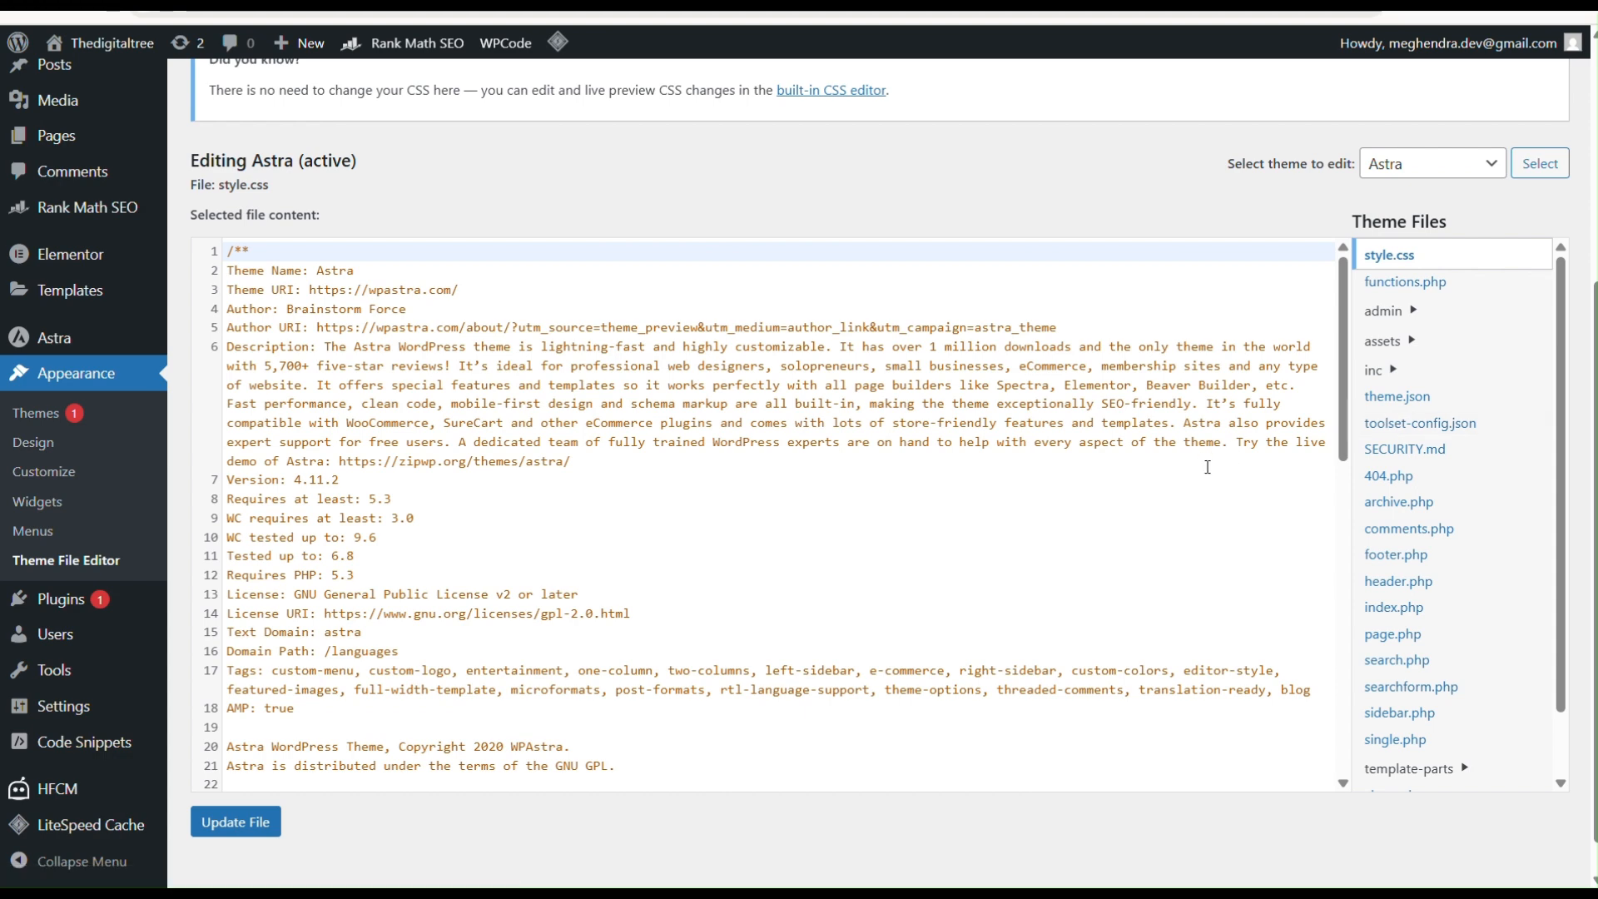
# Step: Open the theme's header.php and examine its head section
pyautogui.click(1398, 582)
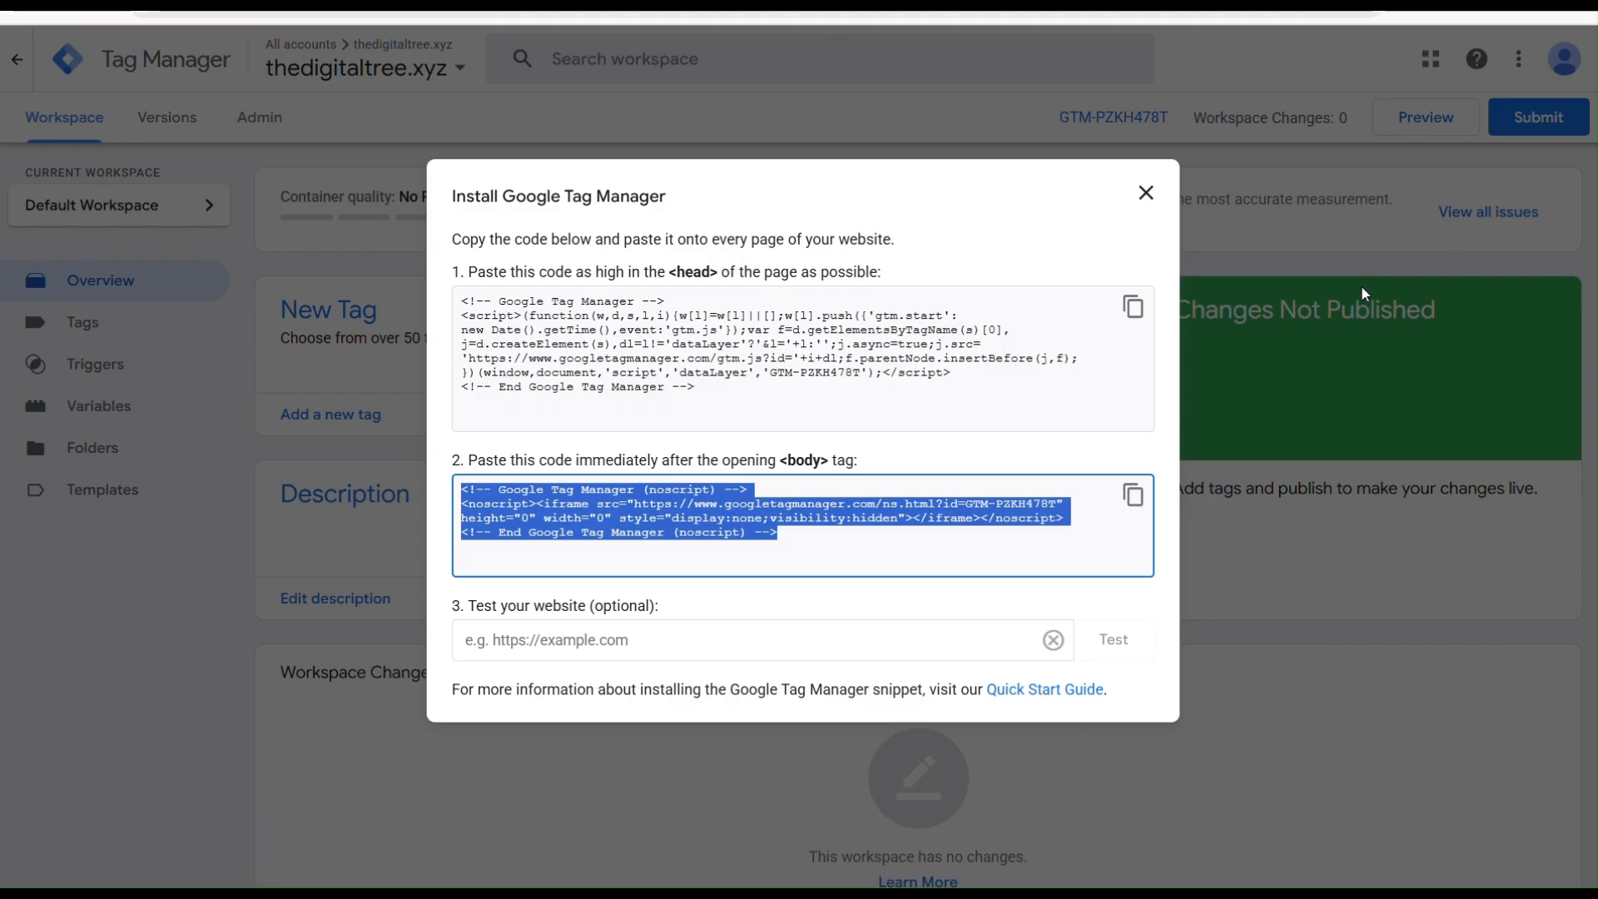
pyautogui.click(1133, 307)
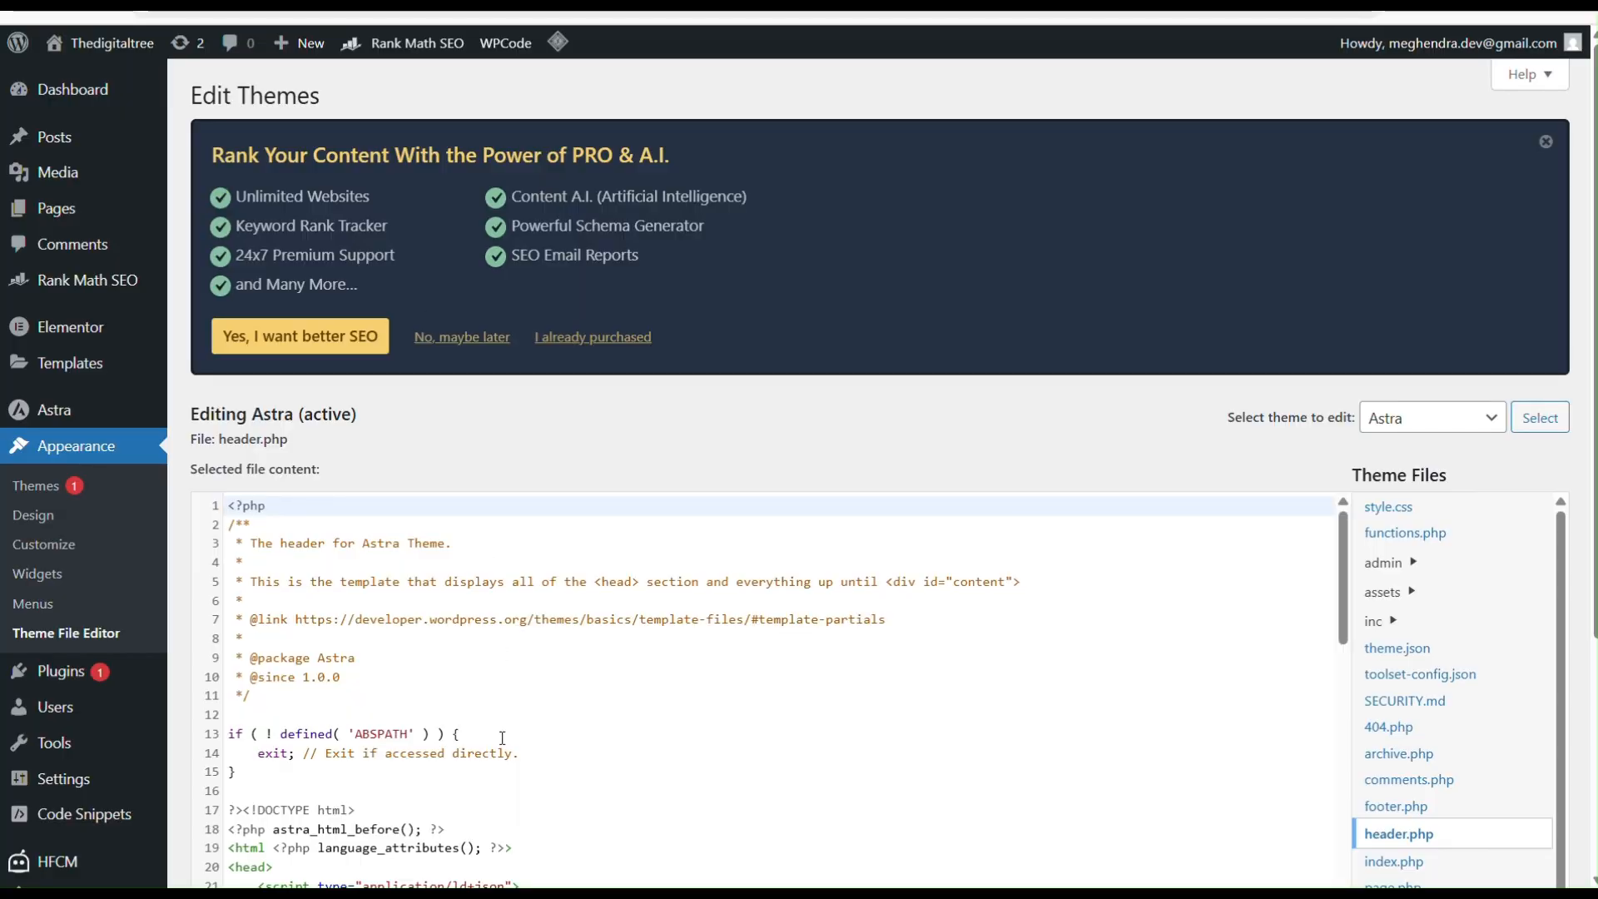
pyautogui.scroll(-1, 502, 738)
pyautogui.scroll(-1, 416, 733)
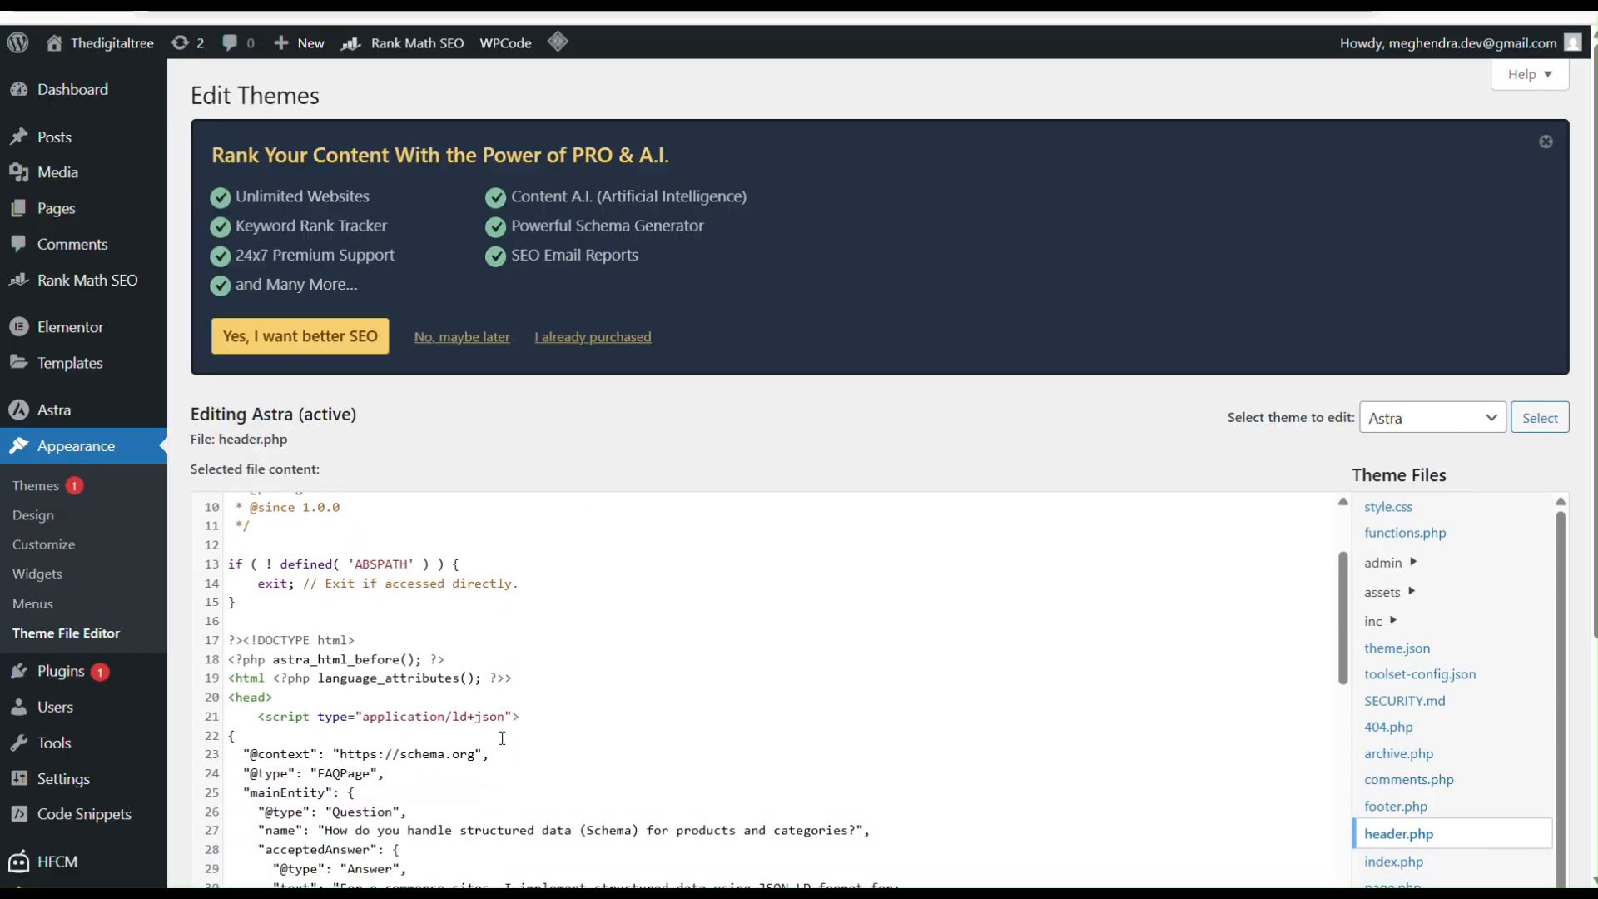
pyautogui.scroll(-2, 290, 720)
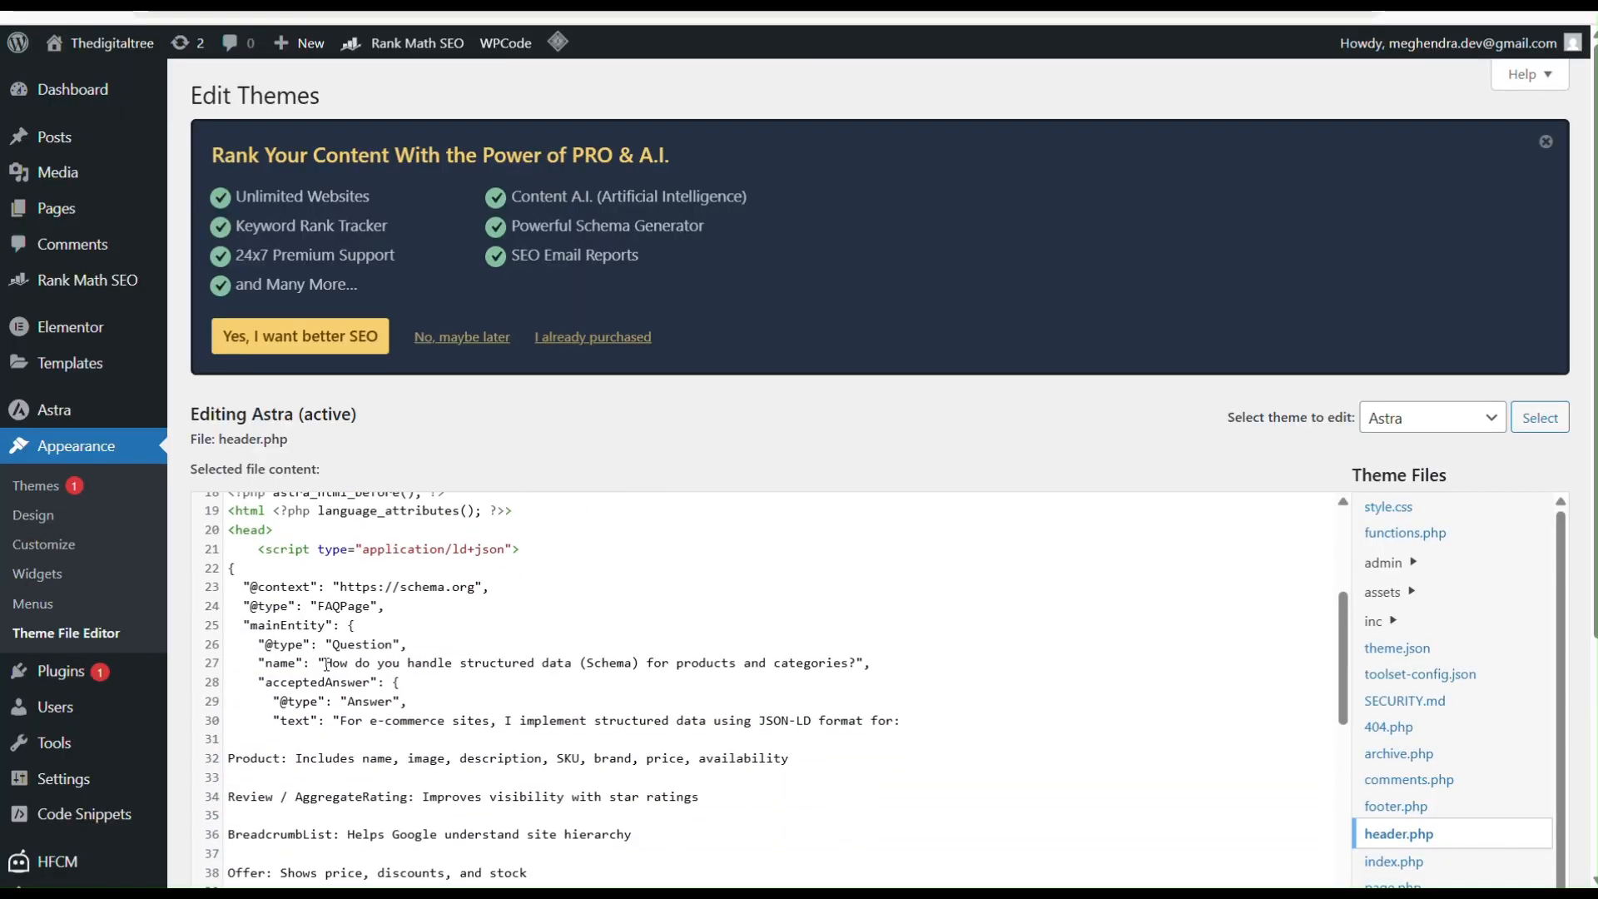
pyautogui.scroll(-6, 262, 595)
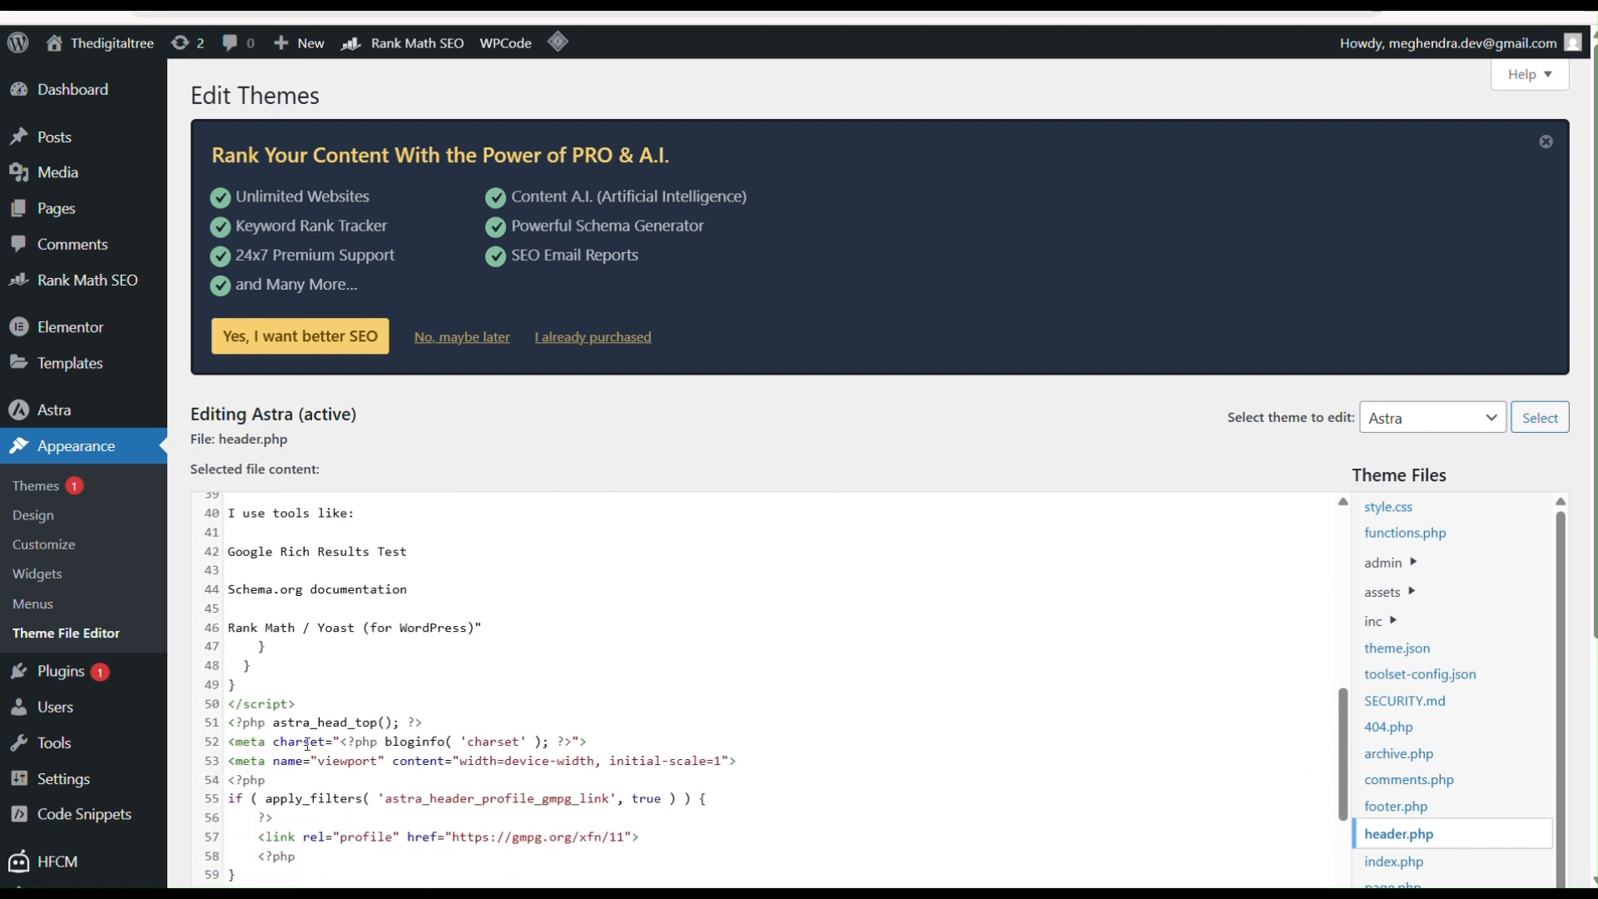
pyautogui.scroll(8, 311, 694)
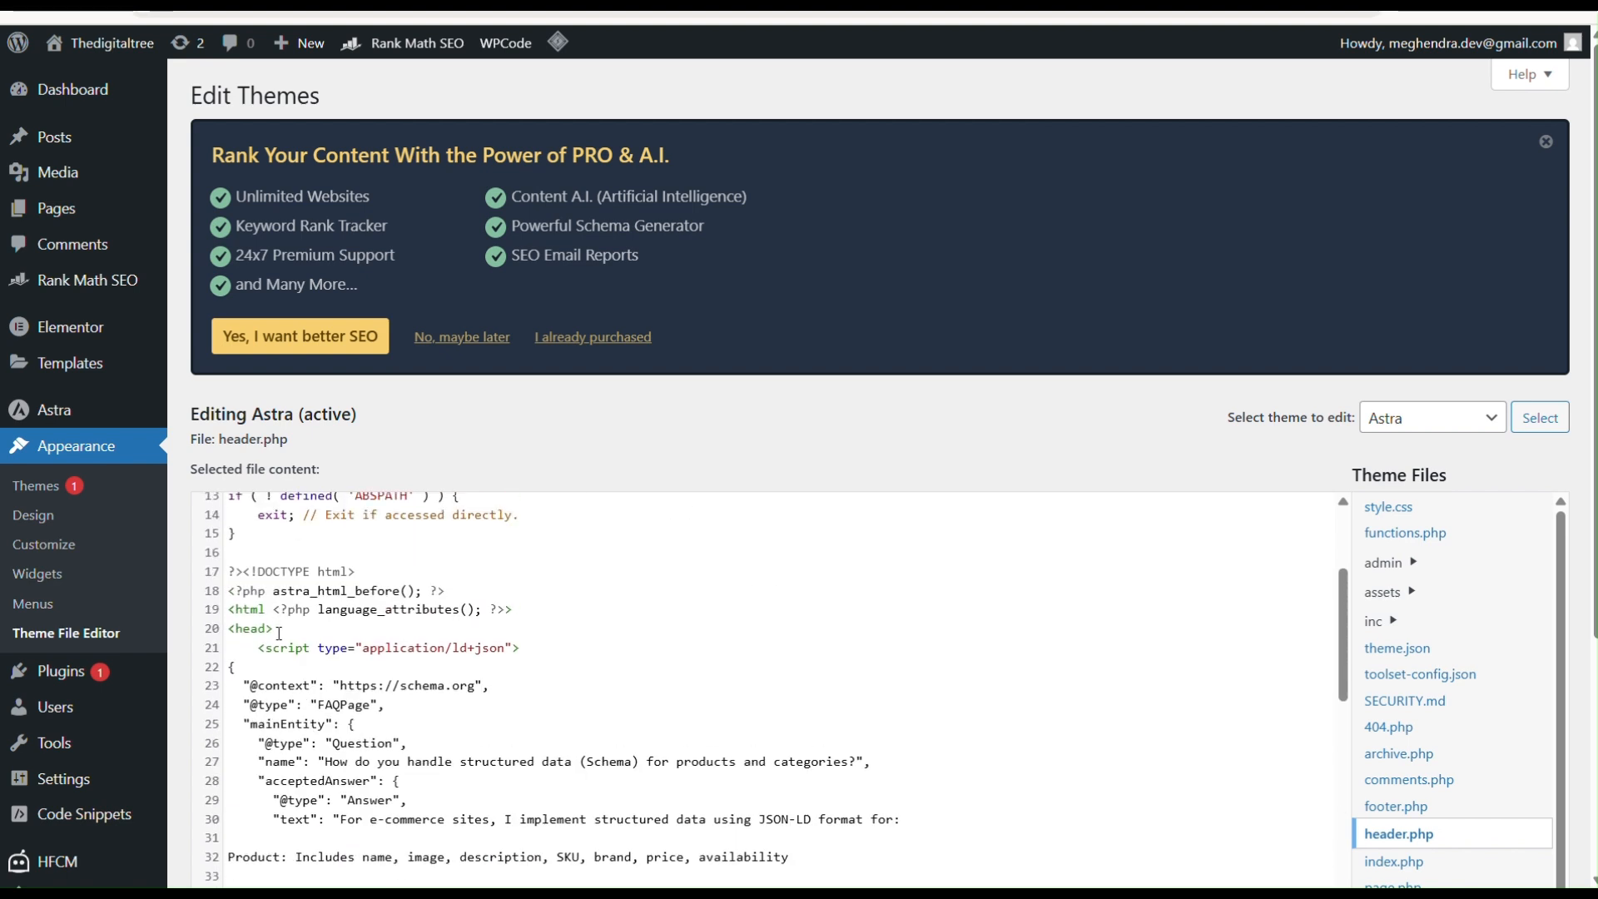
pyautogui.click(279, 631)
pyautogui.press('Return')
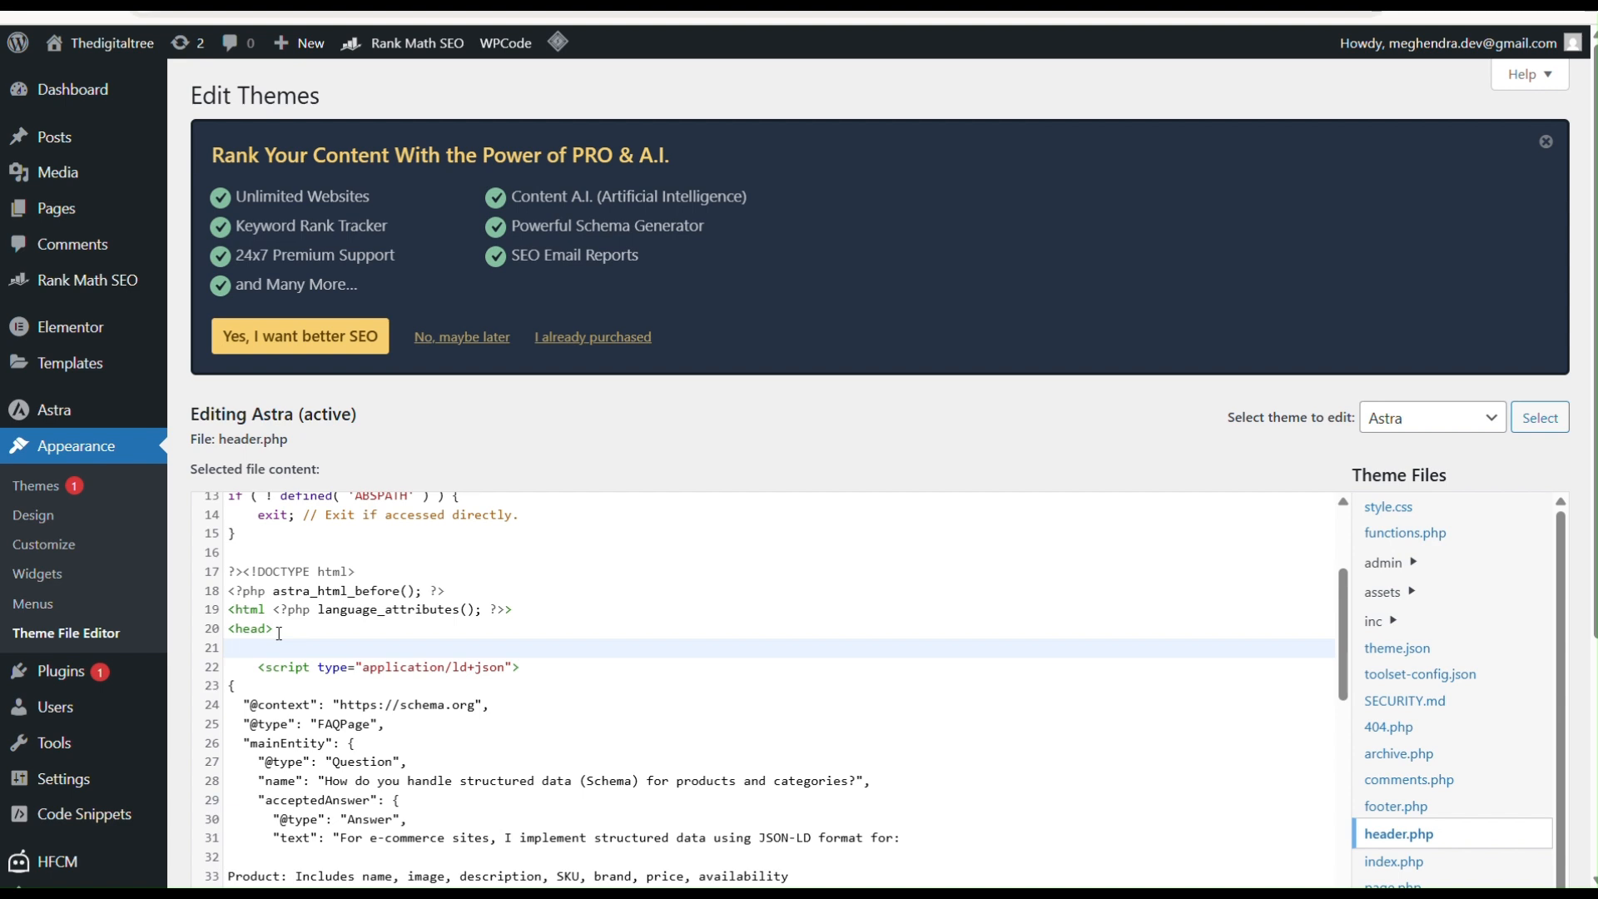
pyautogui.press('BackSpace')
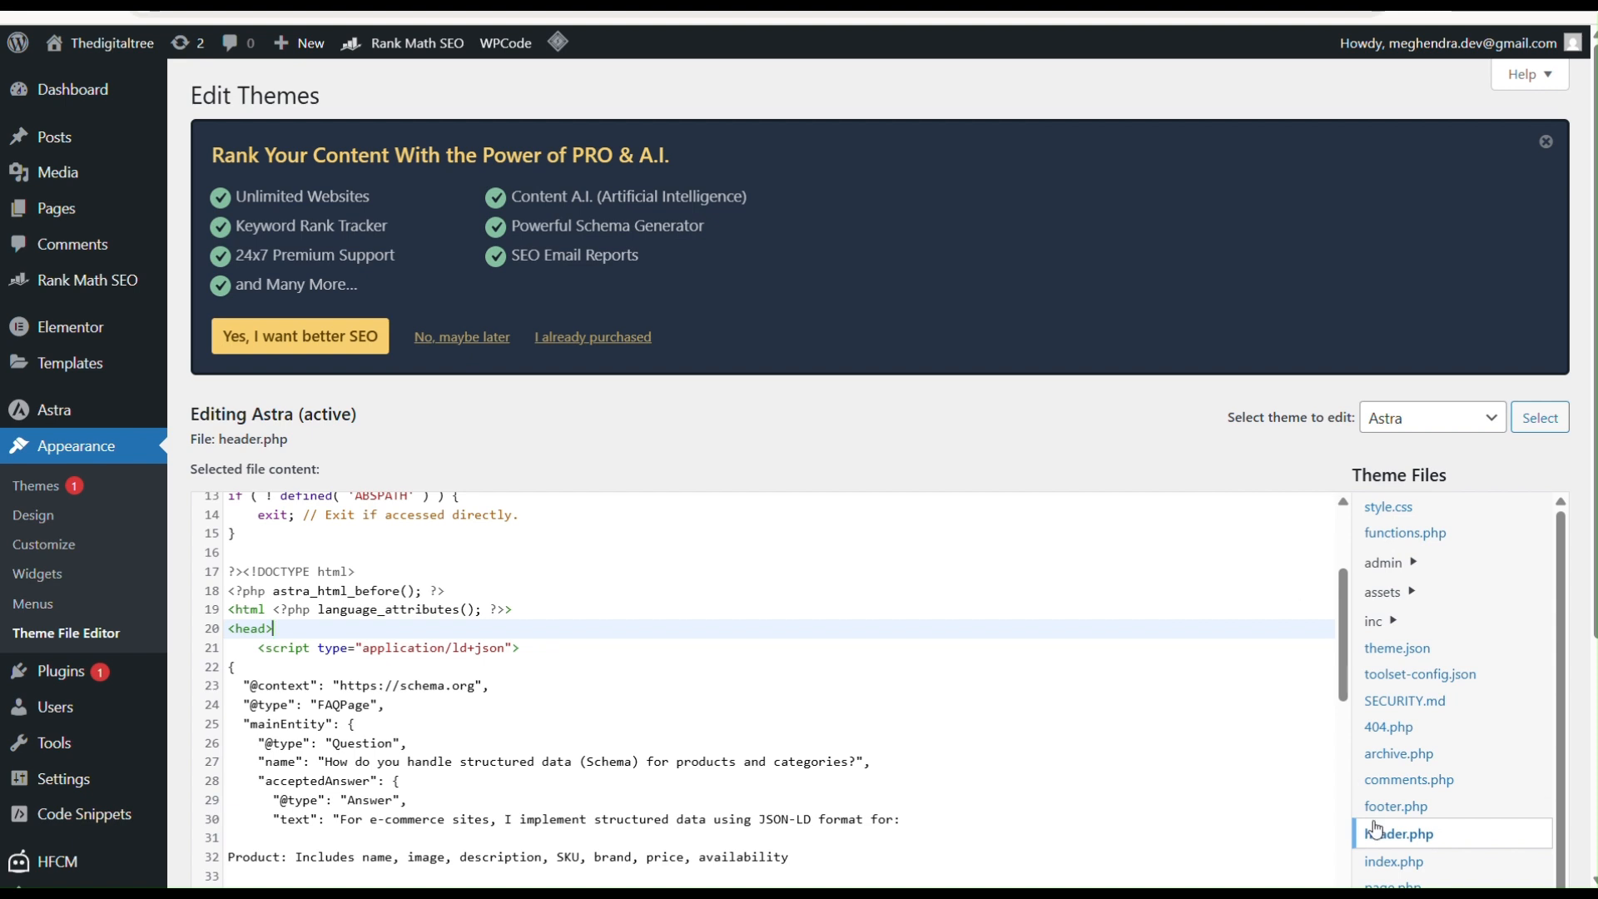
# Step: Open footer.php in the theme editor, leaving header.php without saving
pyautogui.scroll(-1, 1407, 824)
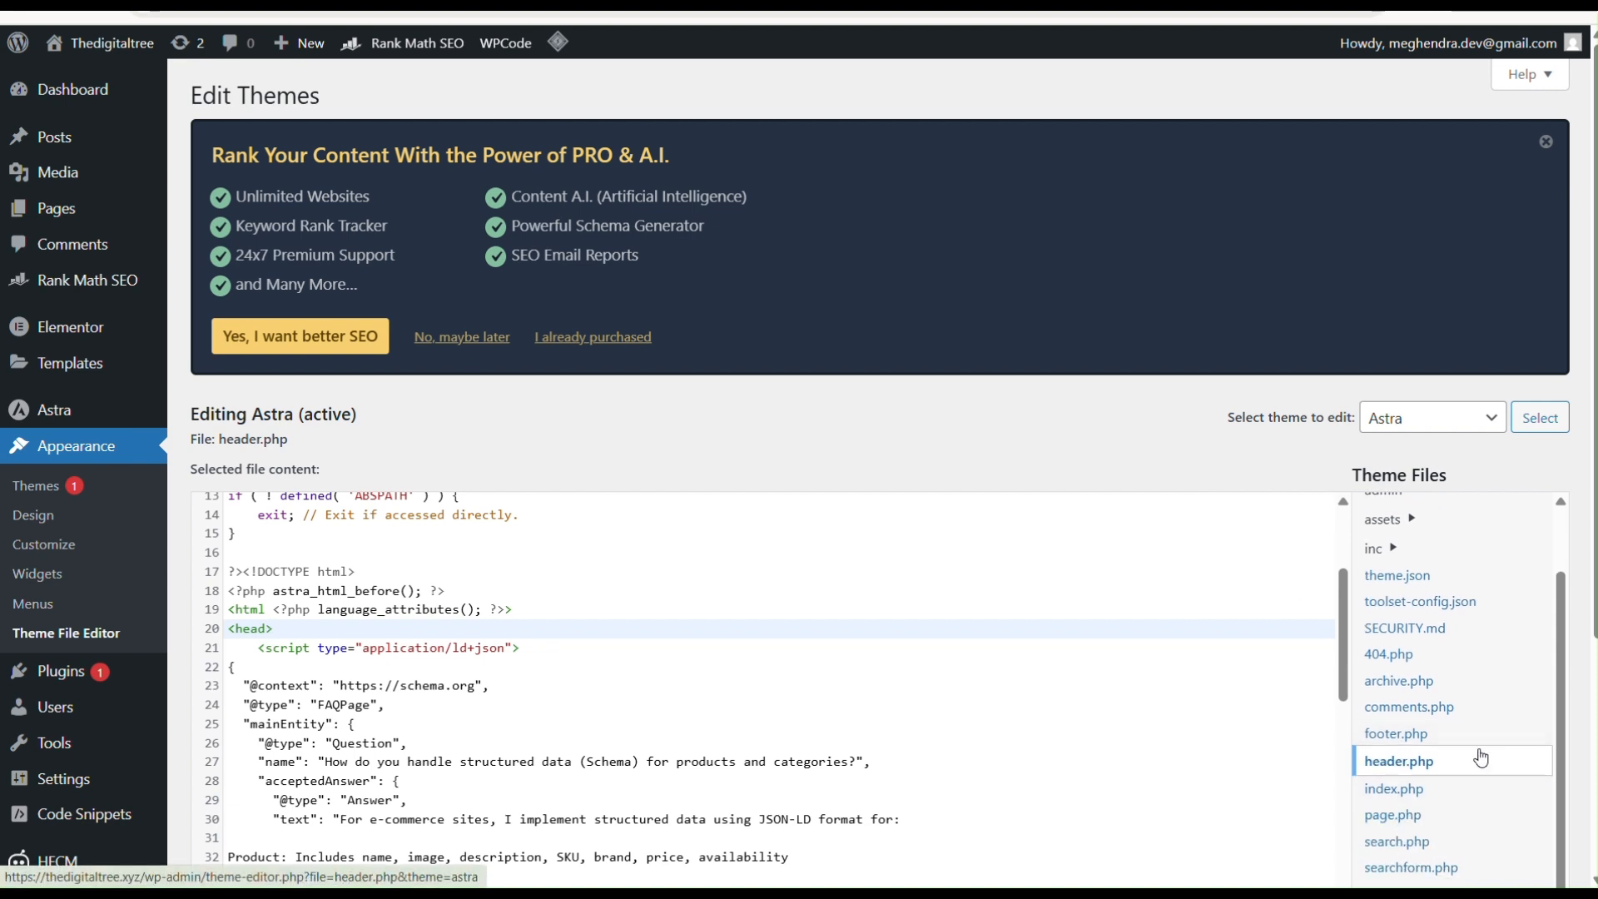
pyautogui.scroll(1, 1406, 704)
pyautogui.scroll(-1, 1404, 705)
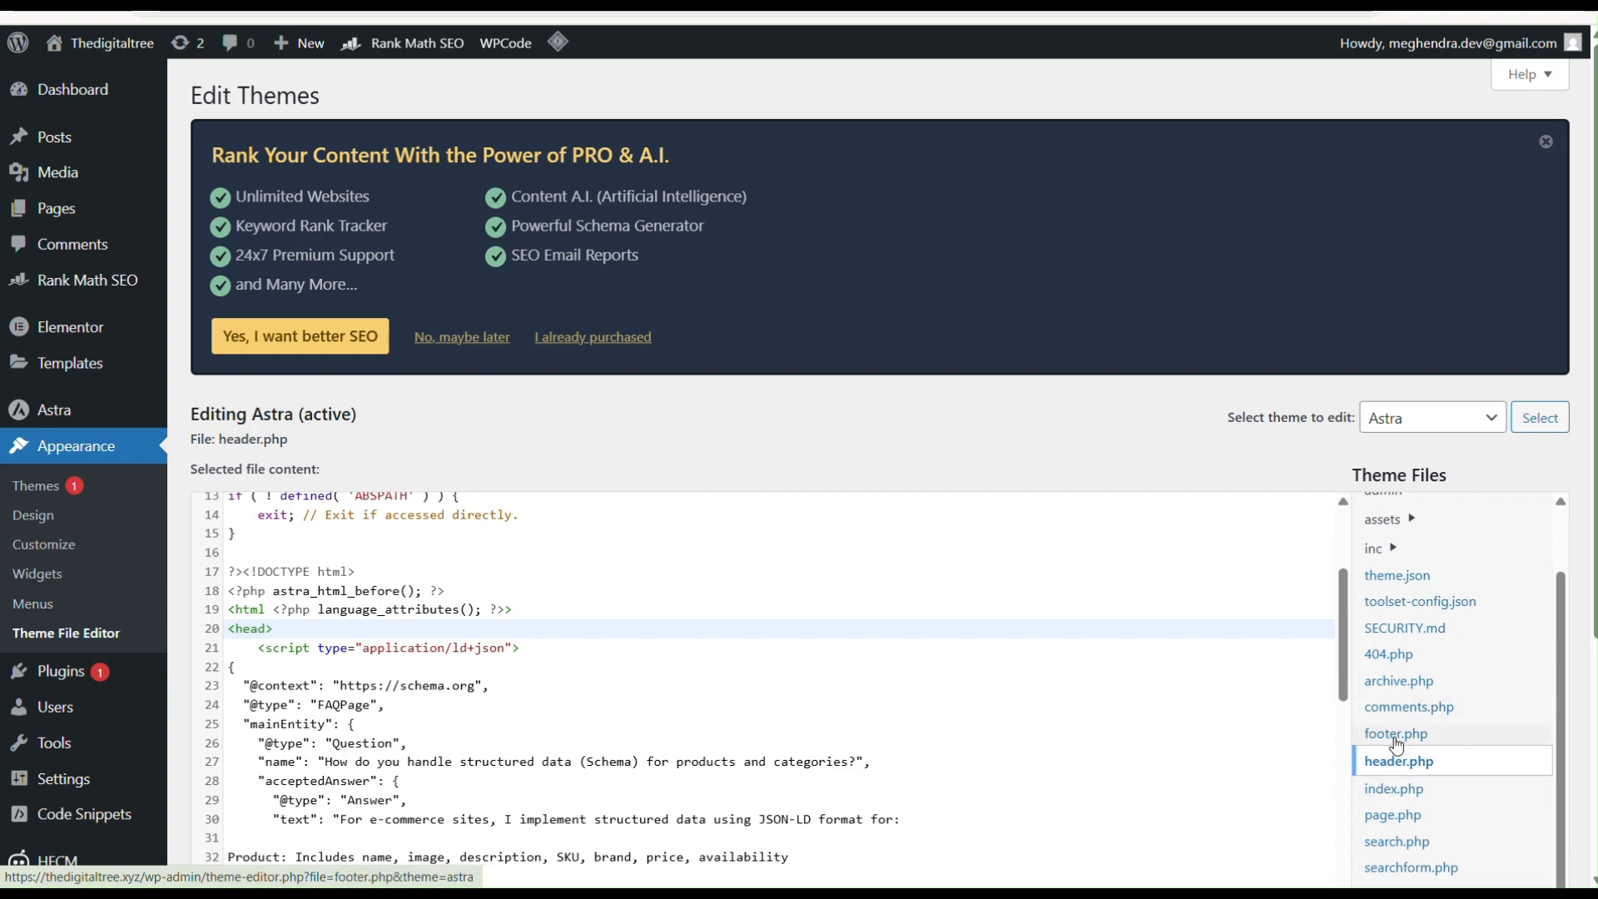
pyautogui.click(1396, 734)
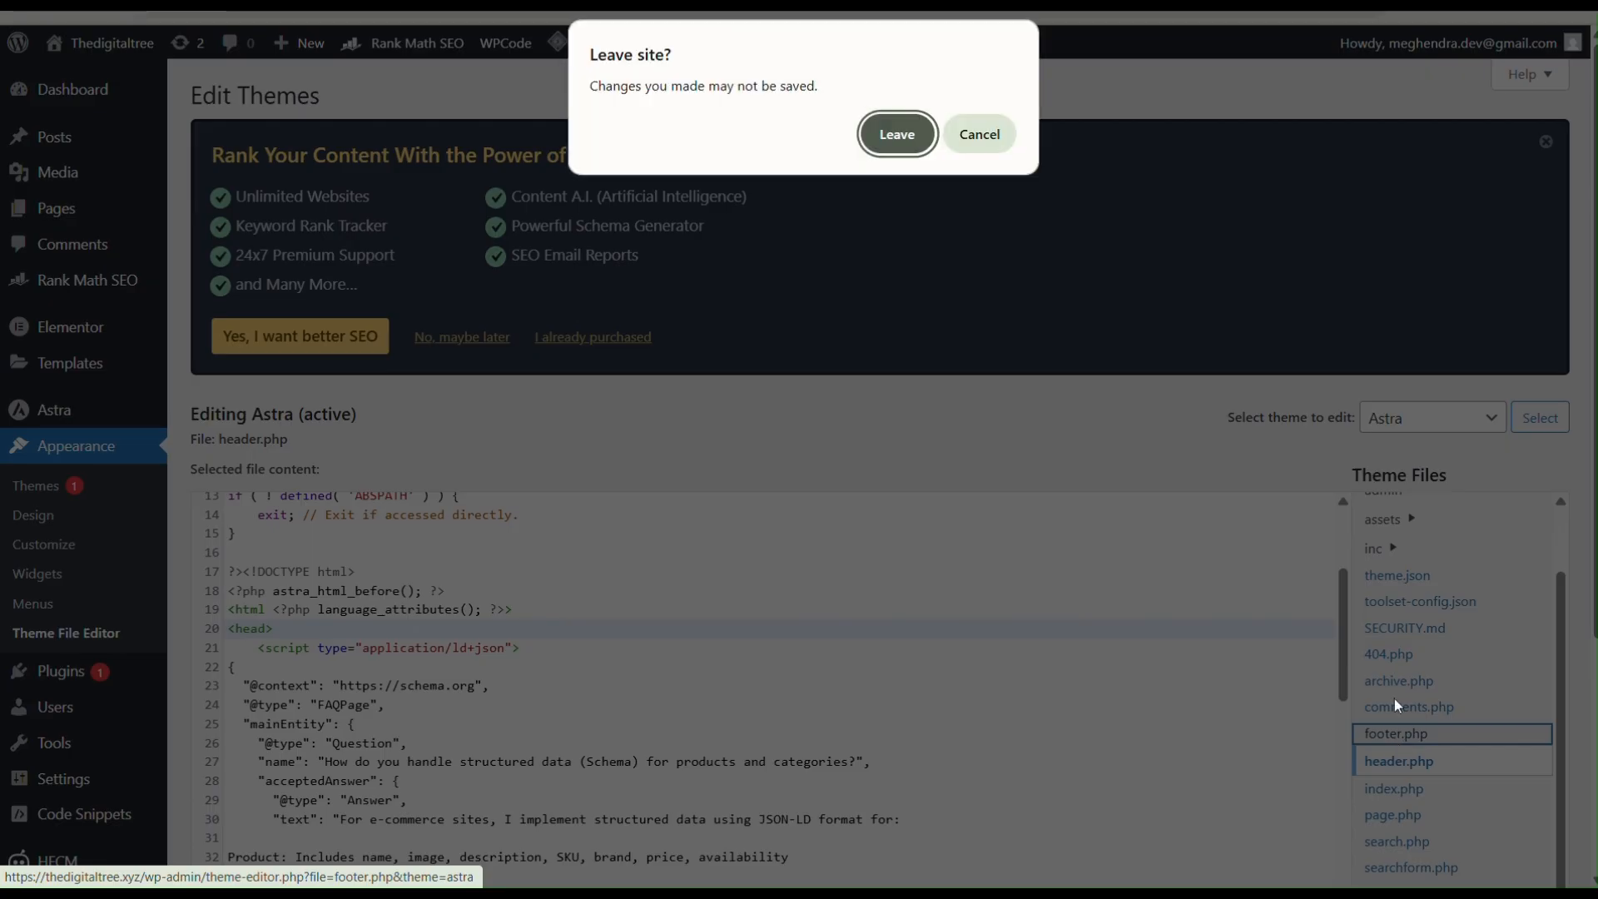
pyautogui.click(885, 152)
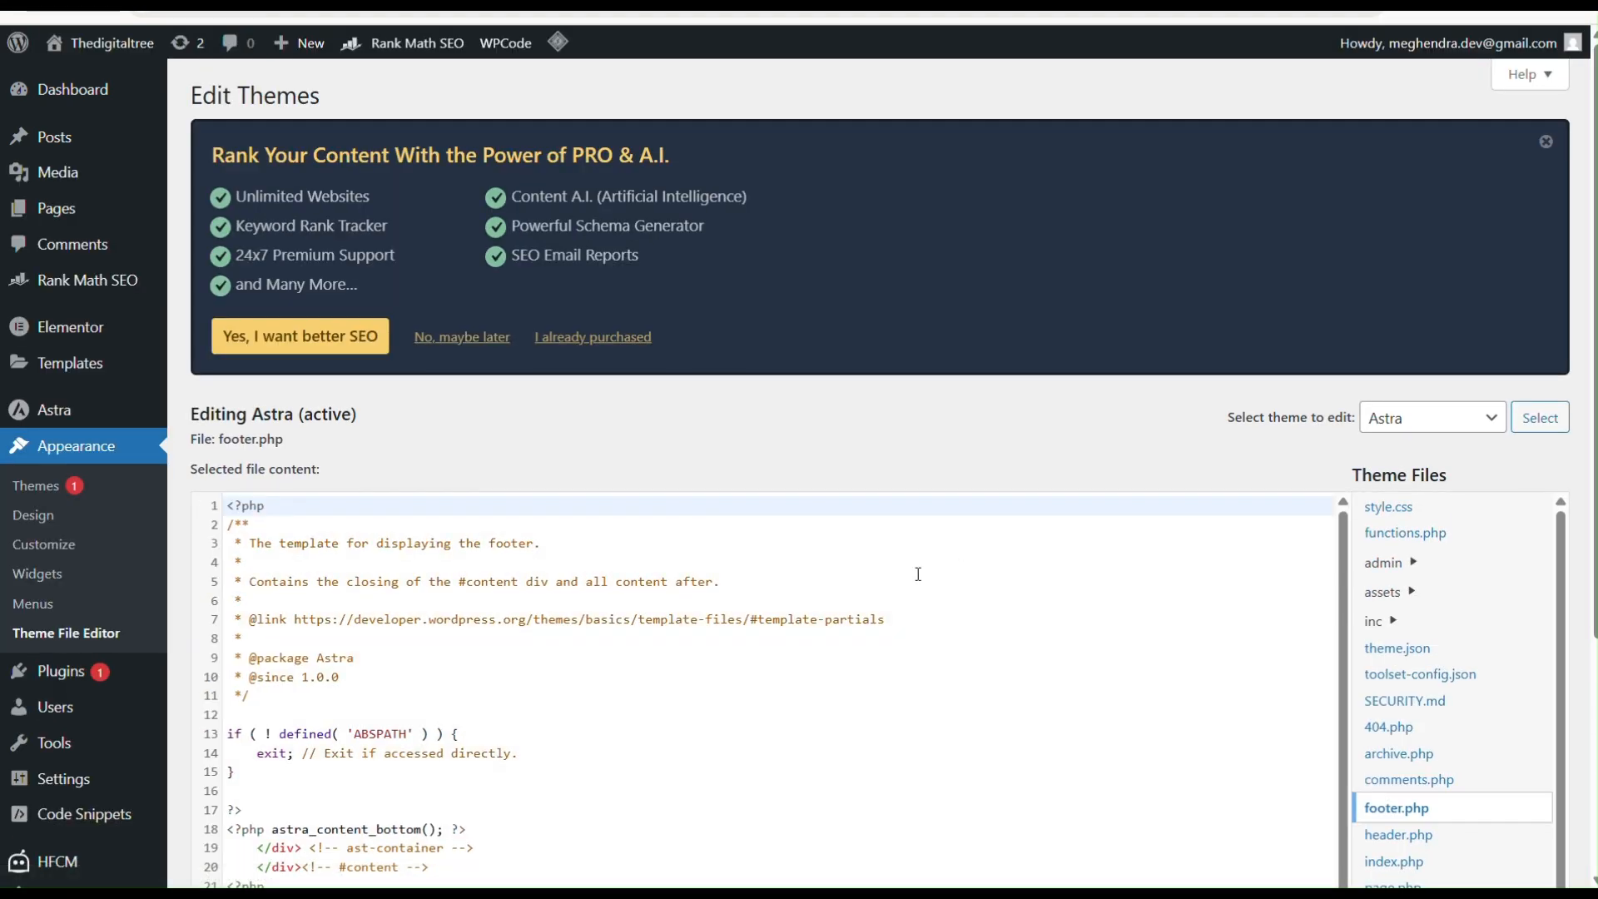
# Step: Save footer.php with the Google Tag Manager head snippet added after wp_footer
pyautogui.scroll(-3, 707, 685)
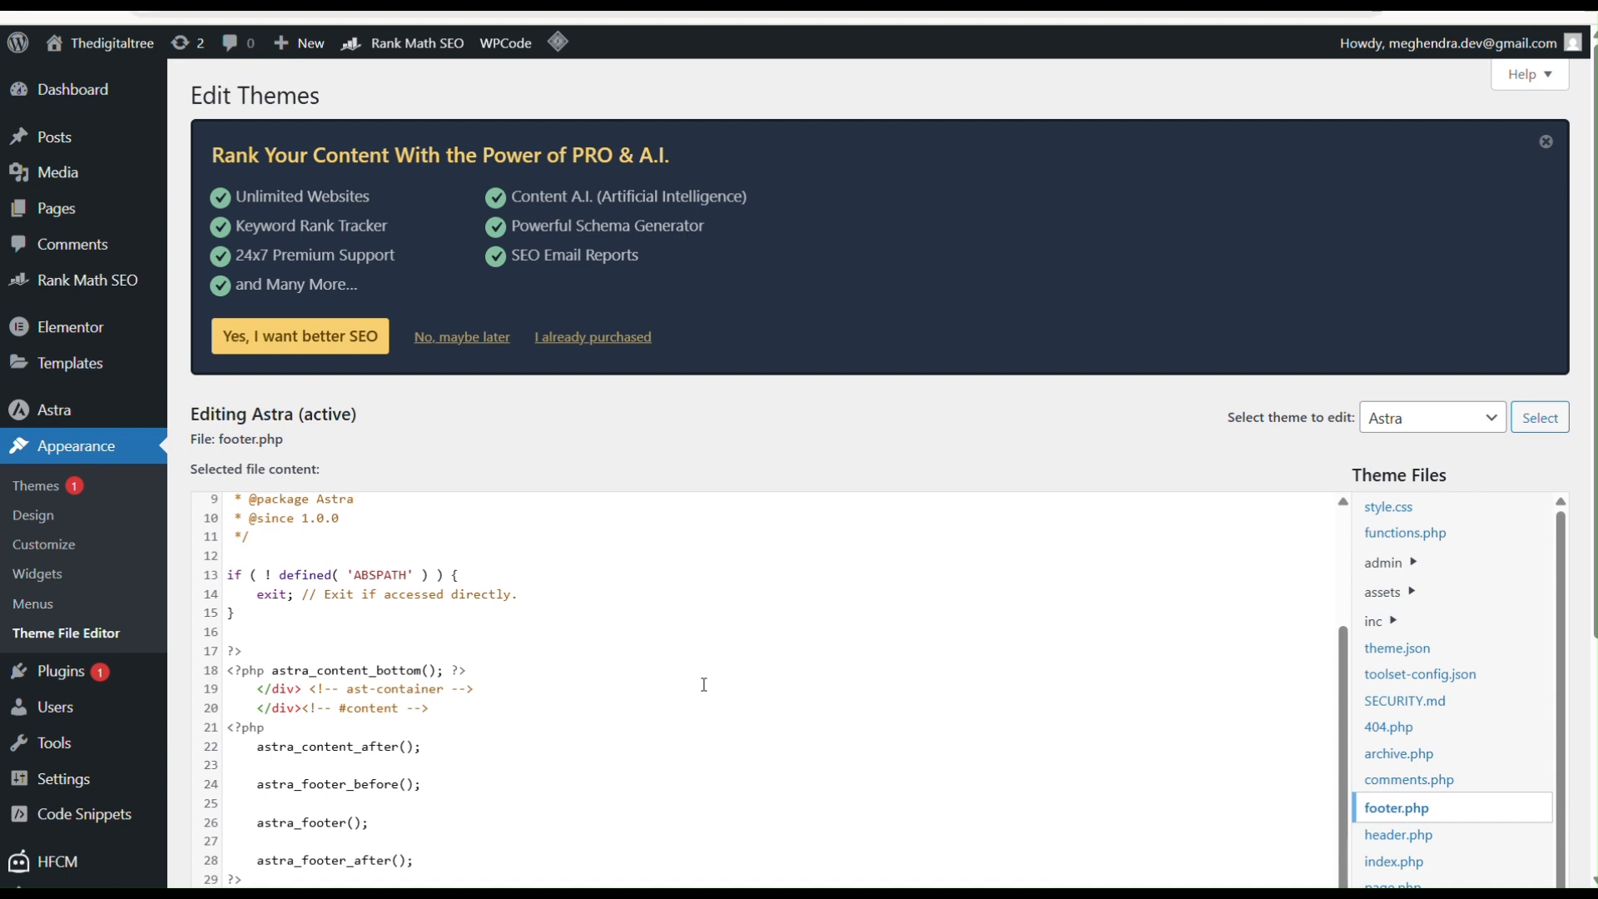
pyautogui.scroll(3, 703, 684)
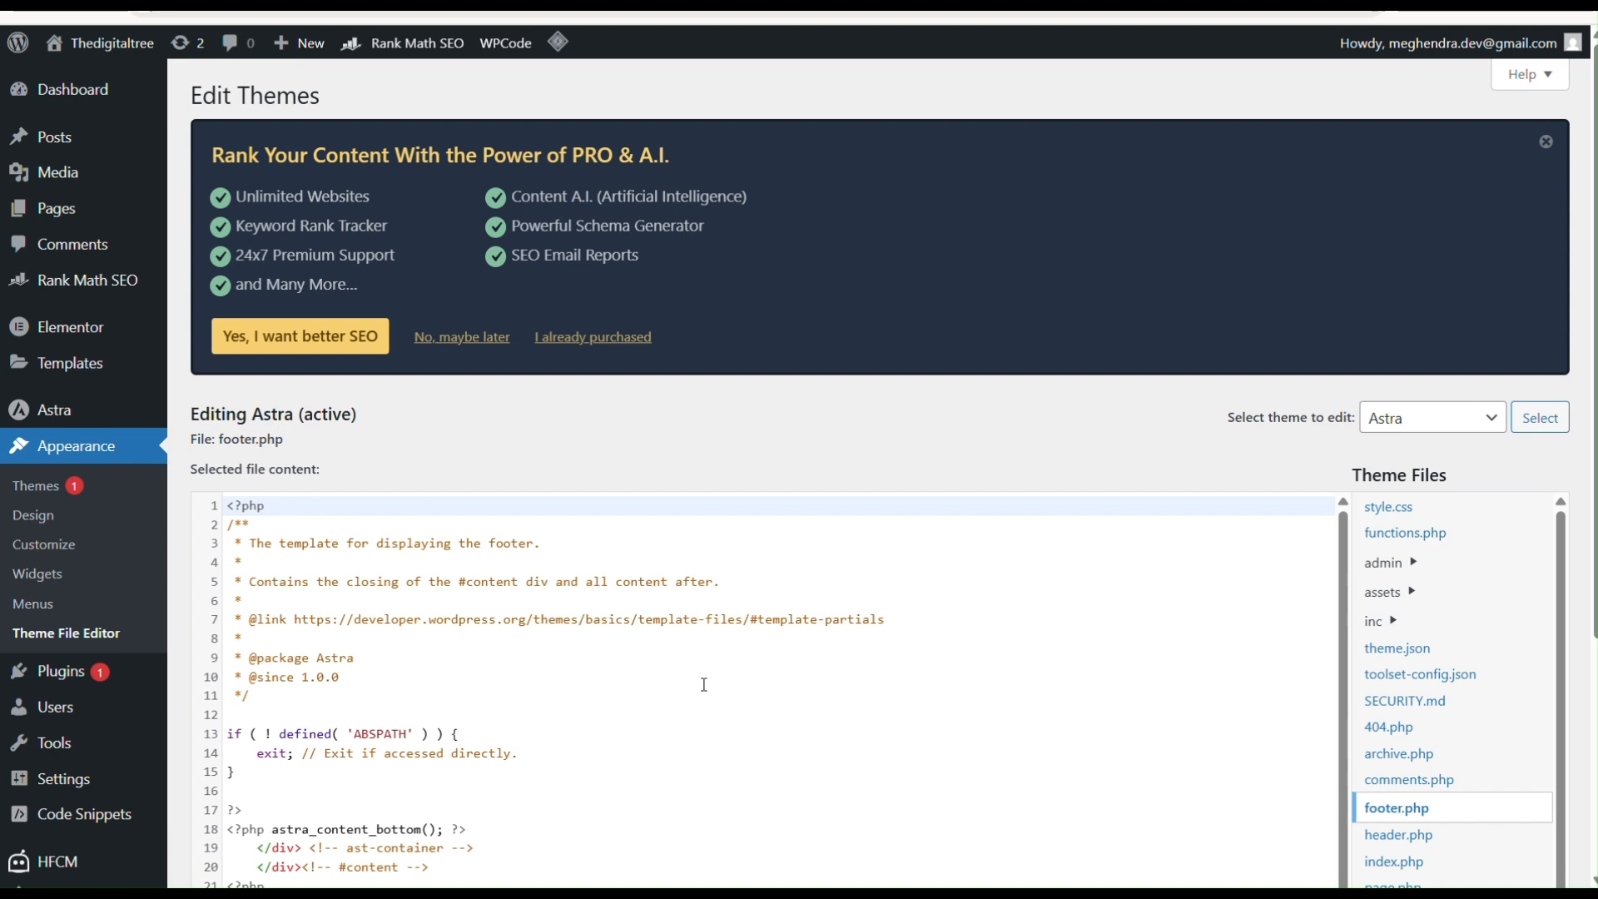
pyautogui.scroll(-5, 703, 685)
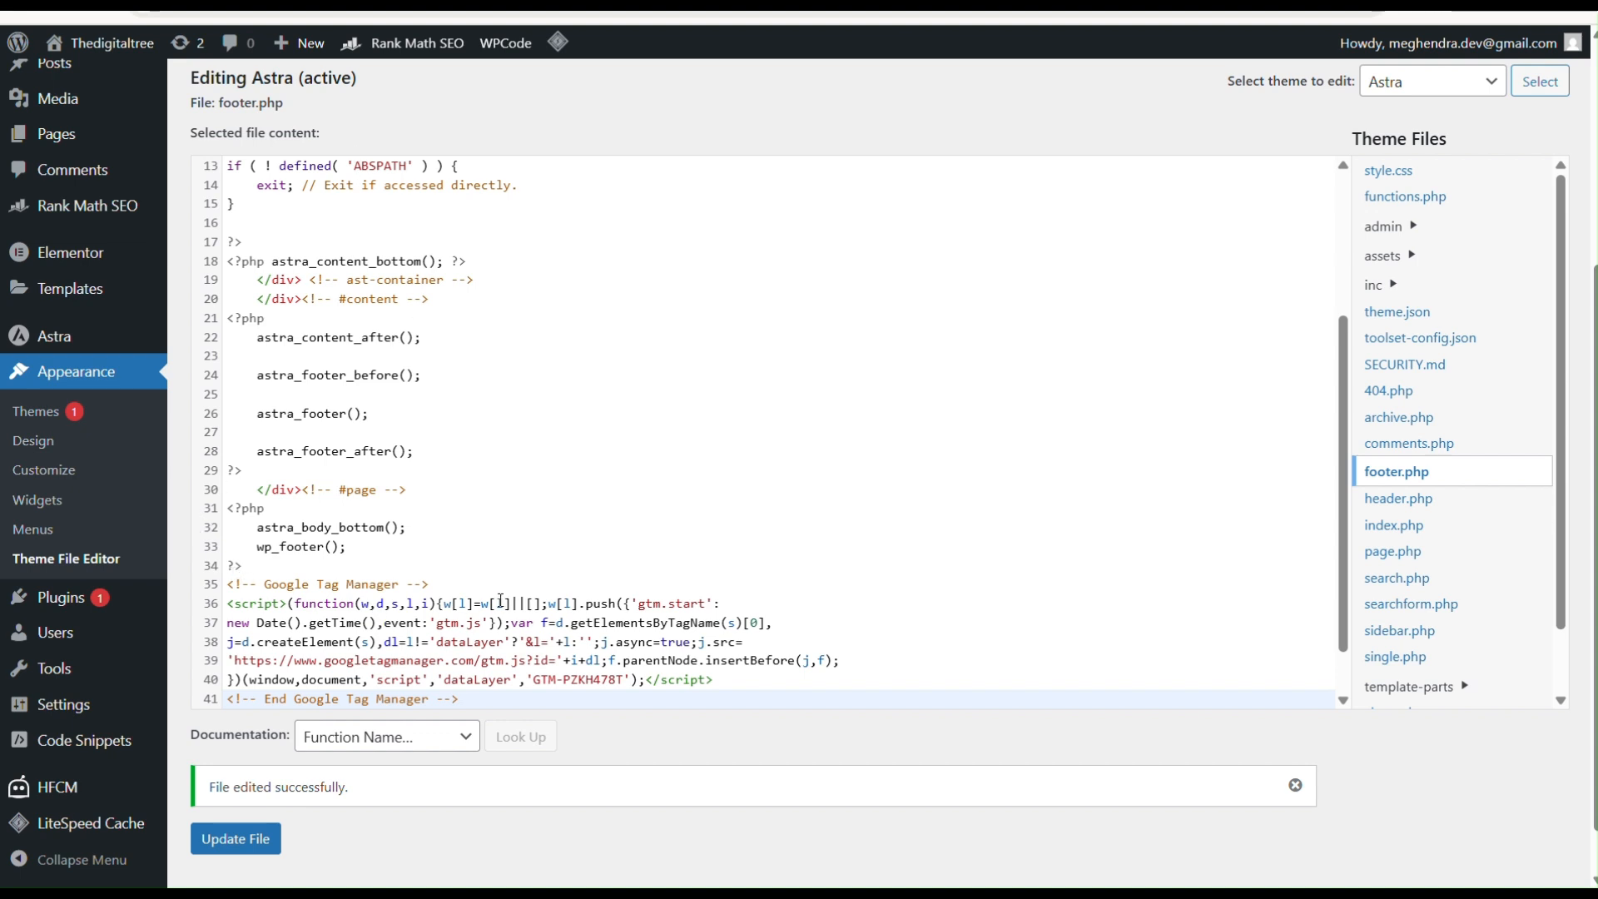
pyautogui.scroll(-2, 500, 599)
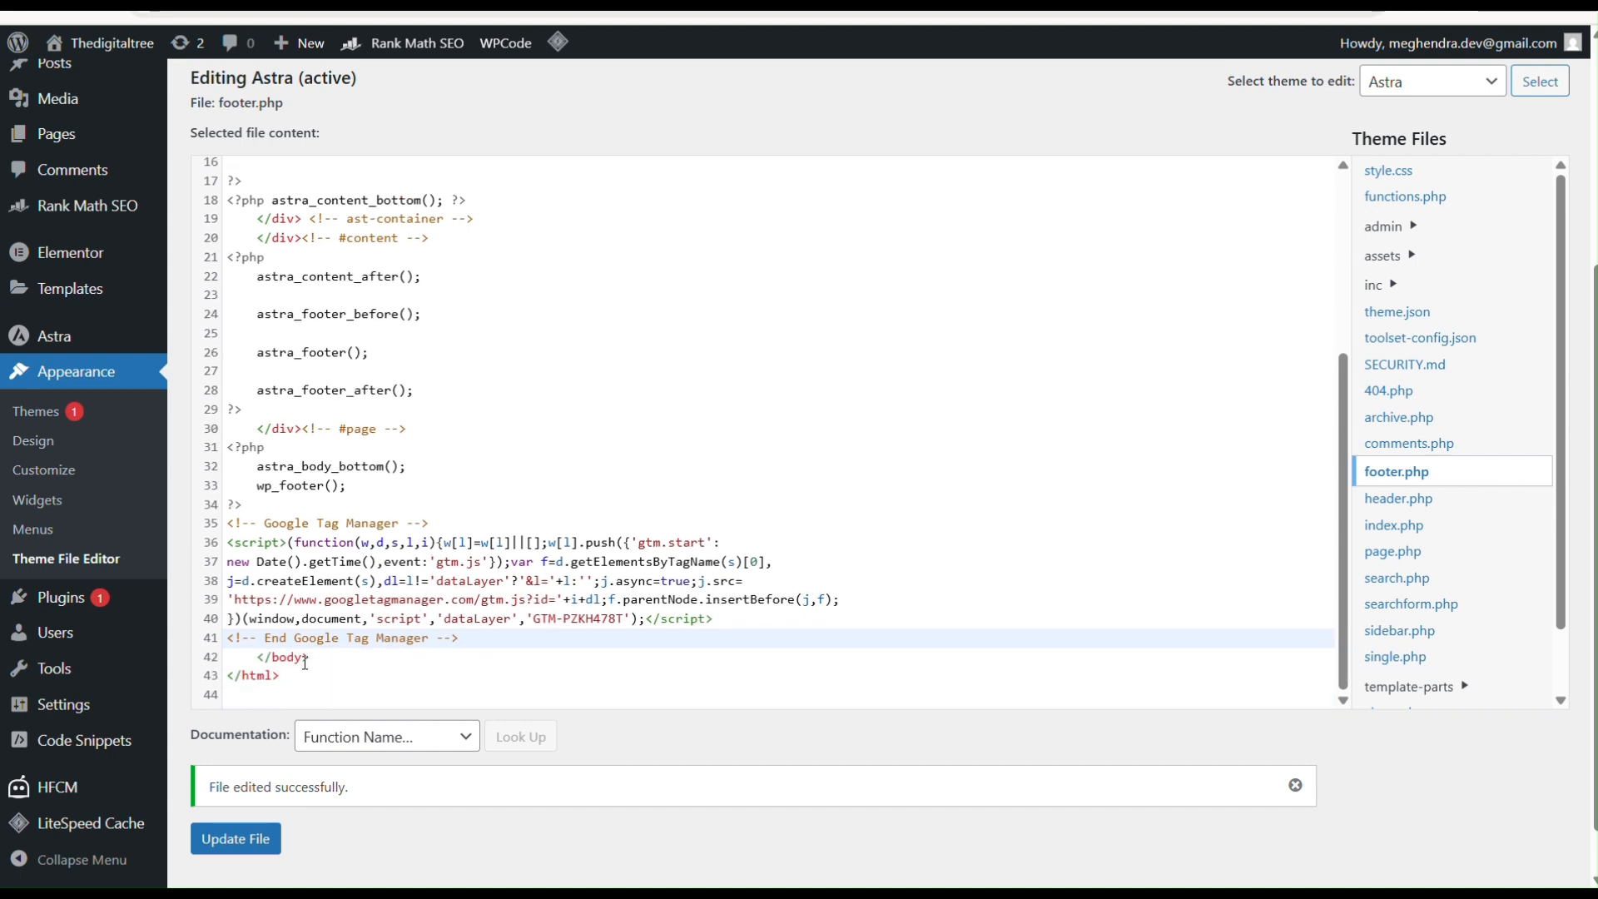
pyautogui.click(244, 843)
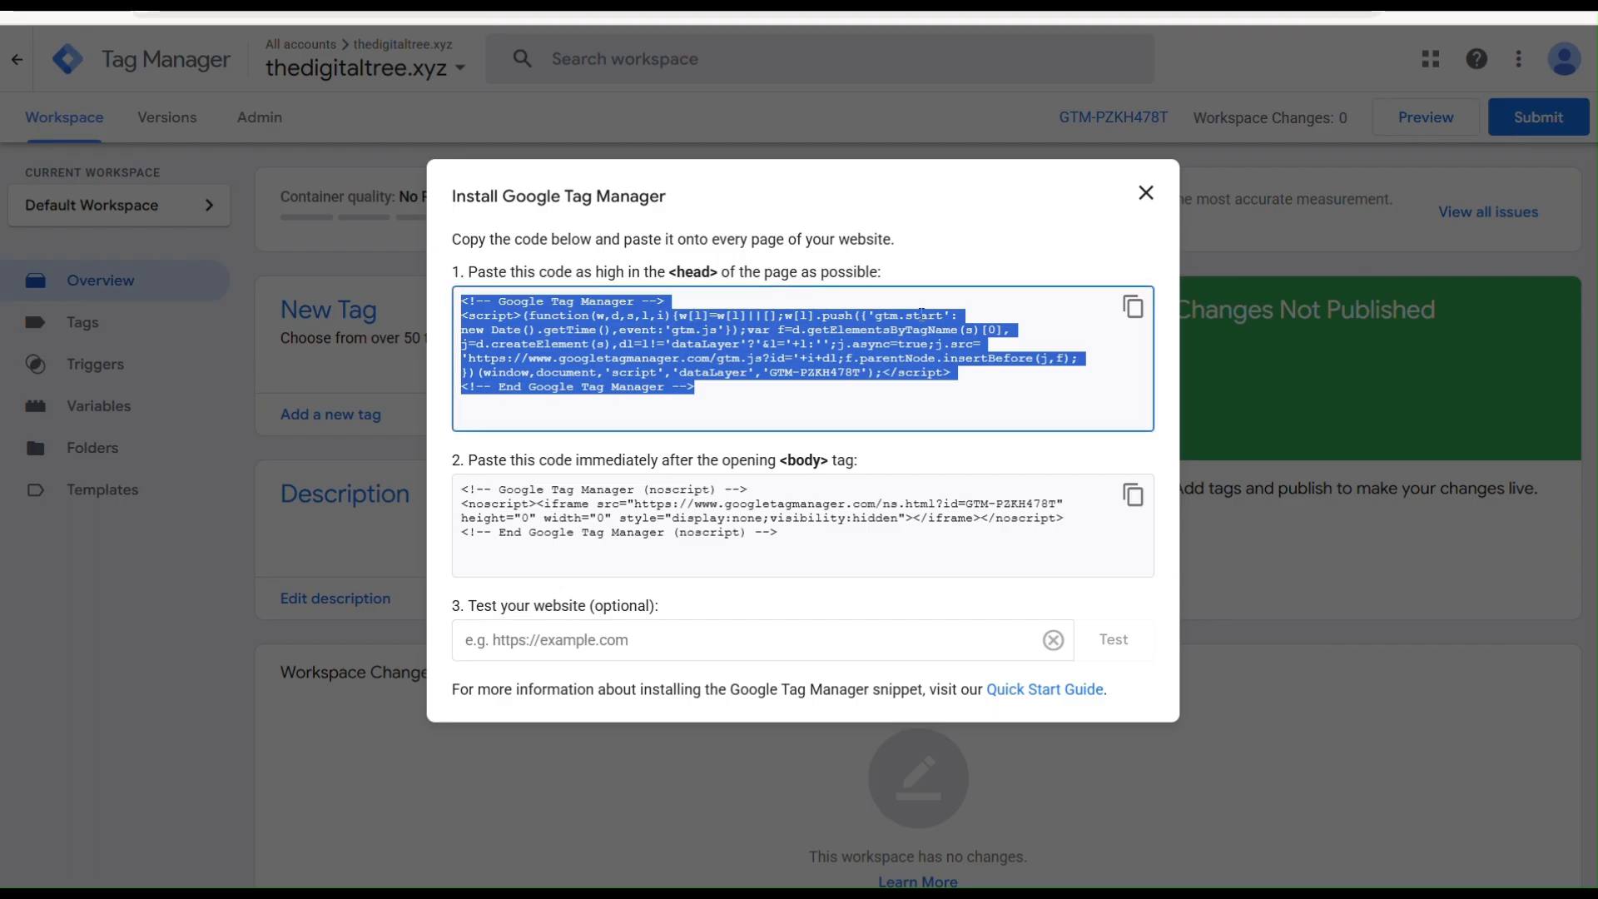
# Step: Close the Install Google Tag Manager dialog and reopen the thedigitaltree.xyz container from the account picker
pyautogui.click(1147, 194)
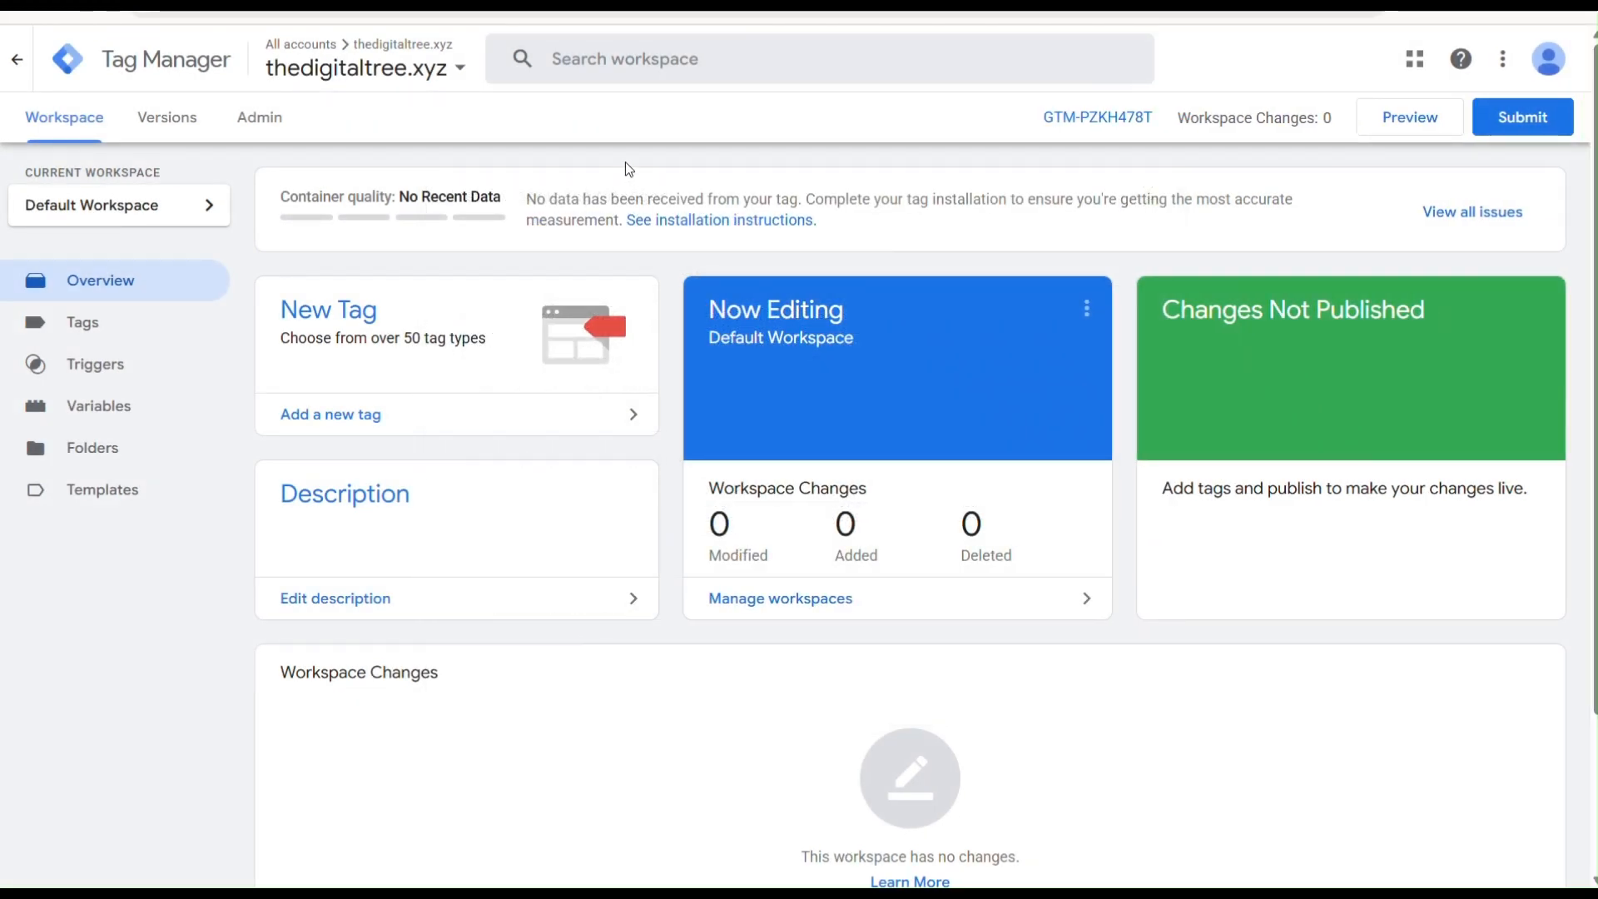
pyautogui.click(391, 68)
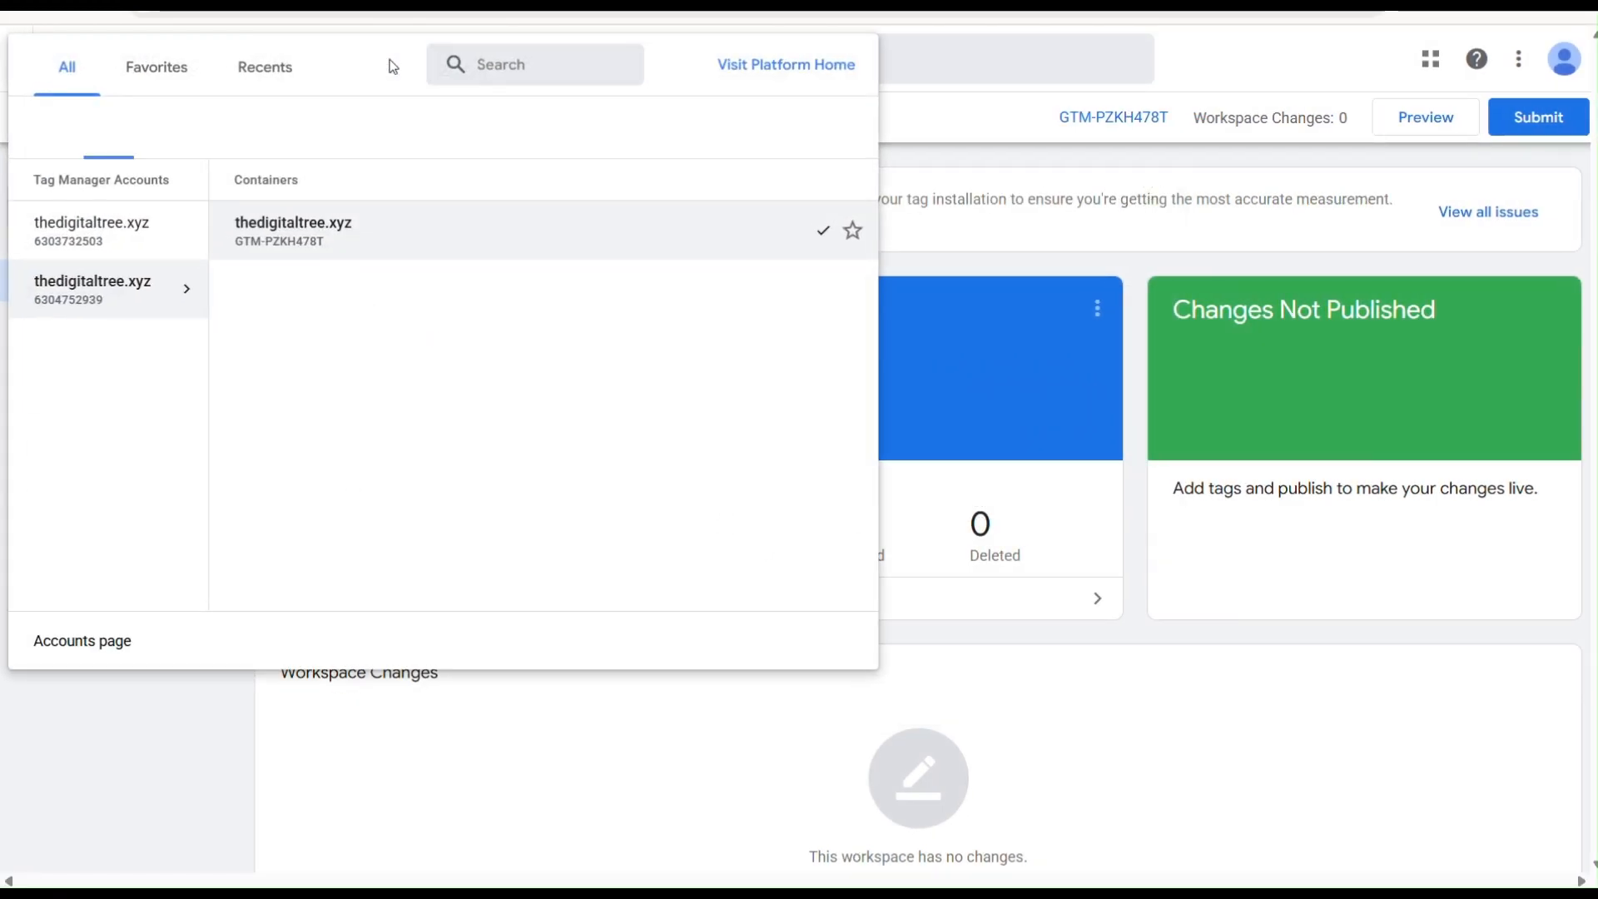
pyautogui.click(308, 230)
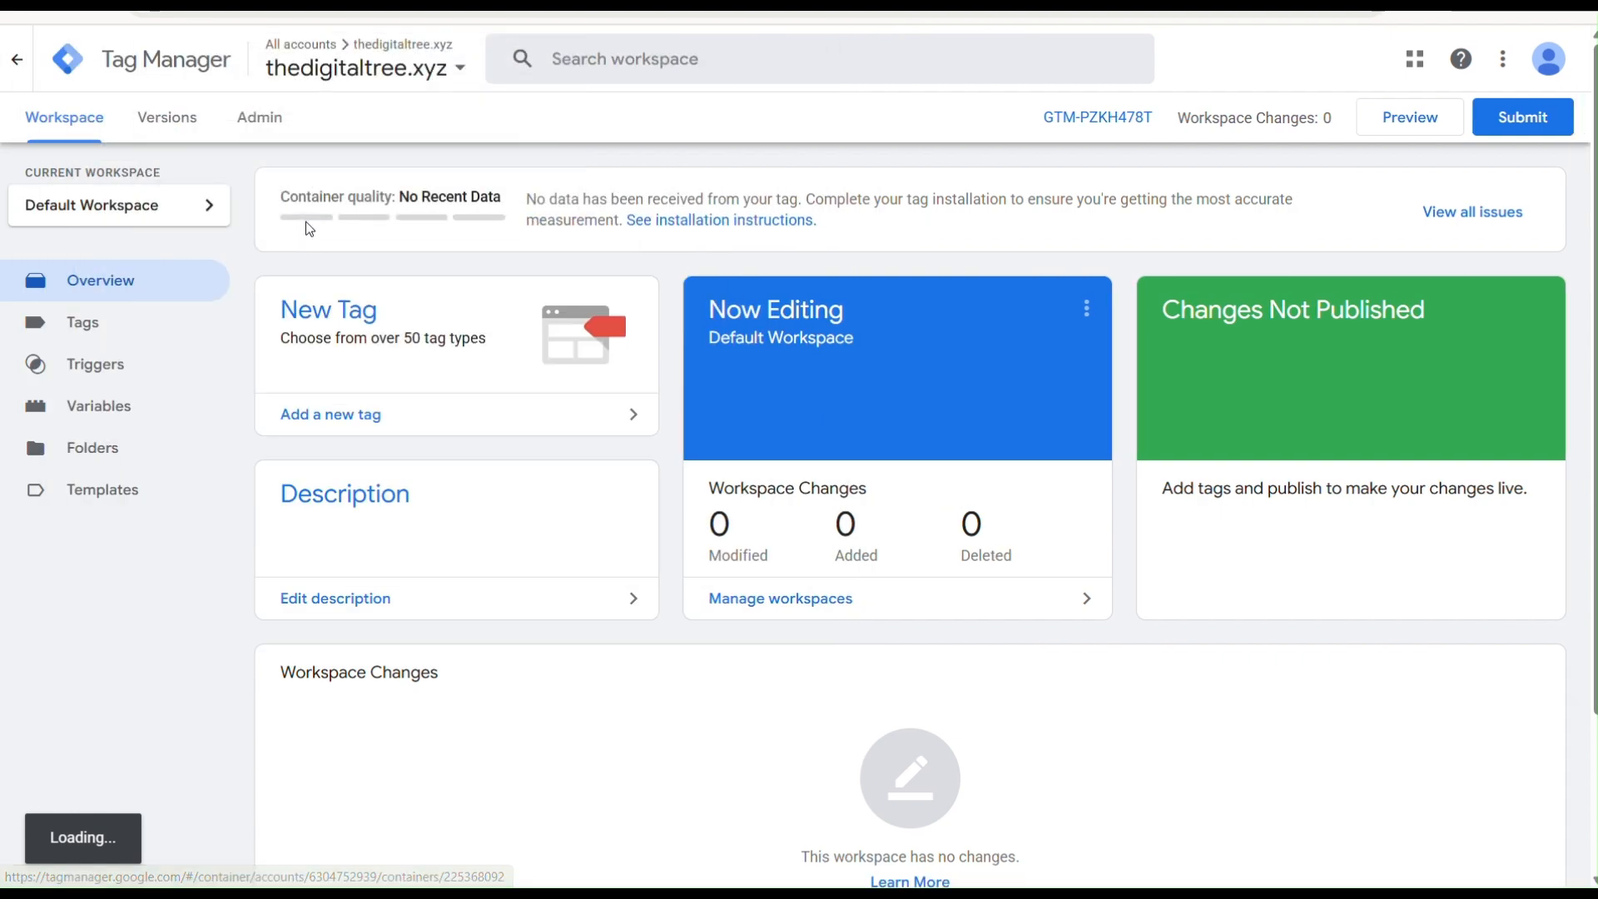